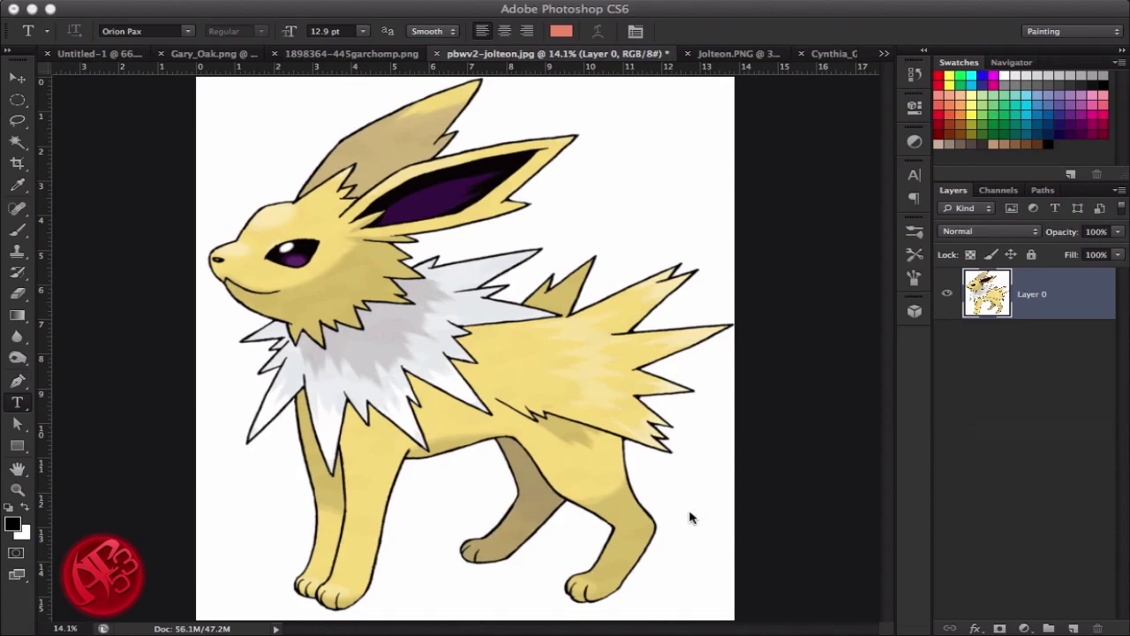
Select the entire Jolteon picture, white background included, with the Rectangular Marquee tool and copy it
left_click(907, 419)
key("super+a")
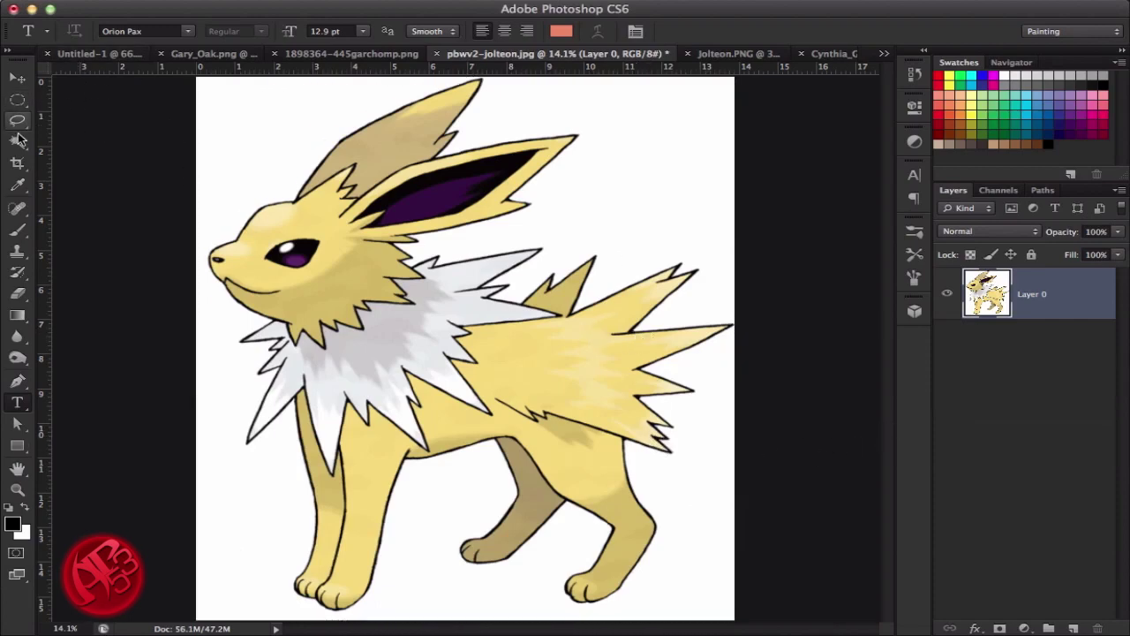
right_click(16, 105)
left_click(173, 91)
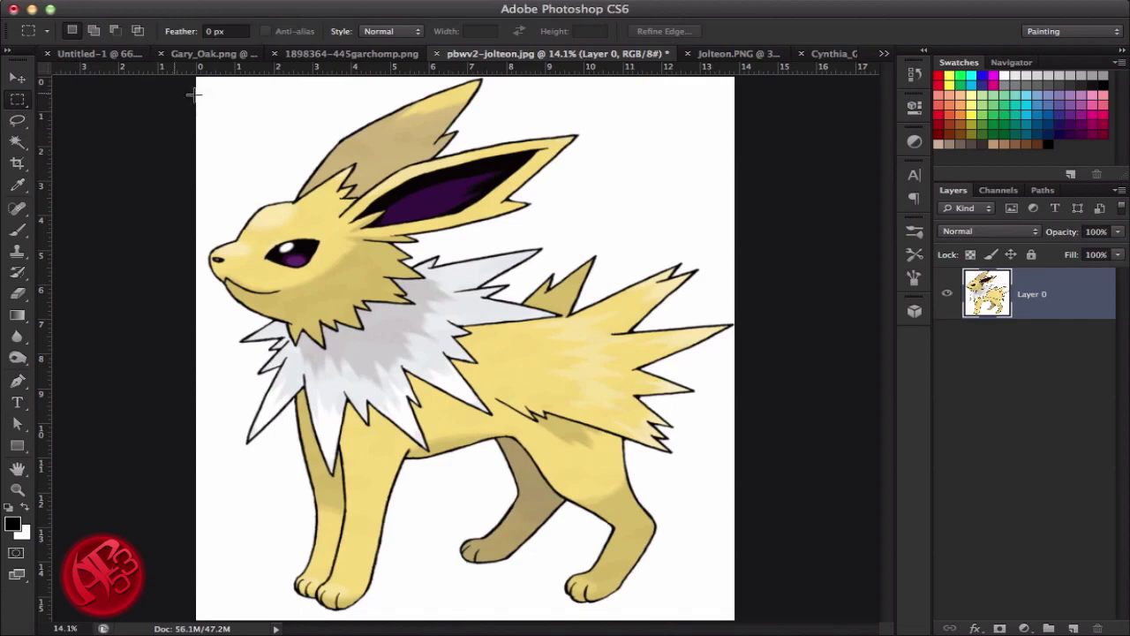
key("super+minus")
left_click_drag(844, 628, 845, 628)
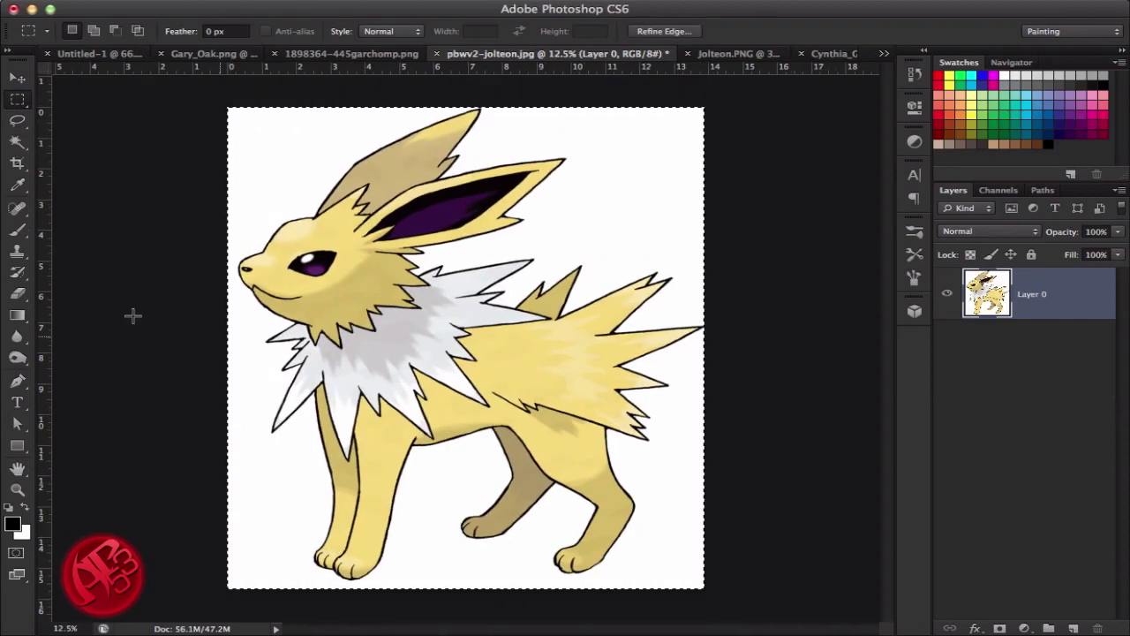
right_click(298, 269)
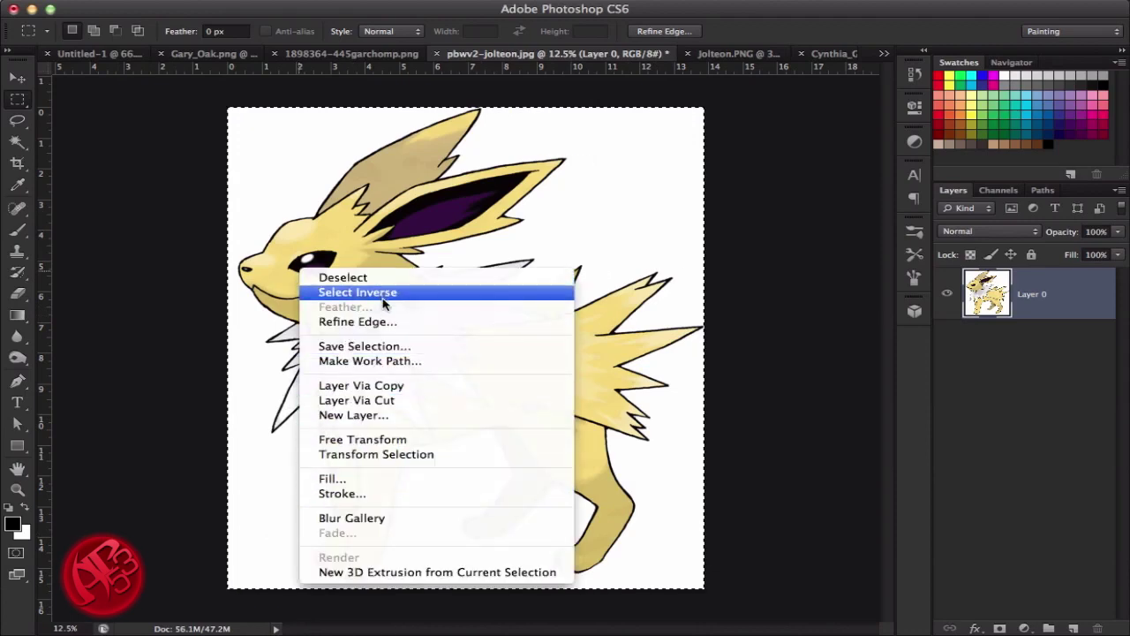
left_click(157, 341)
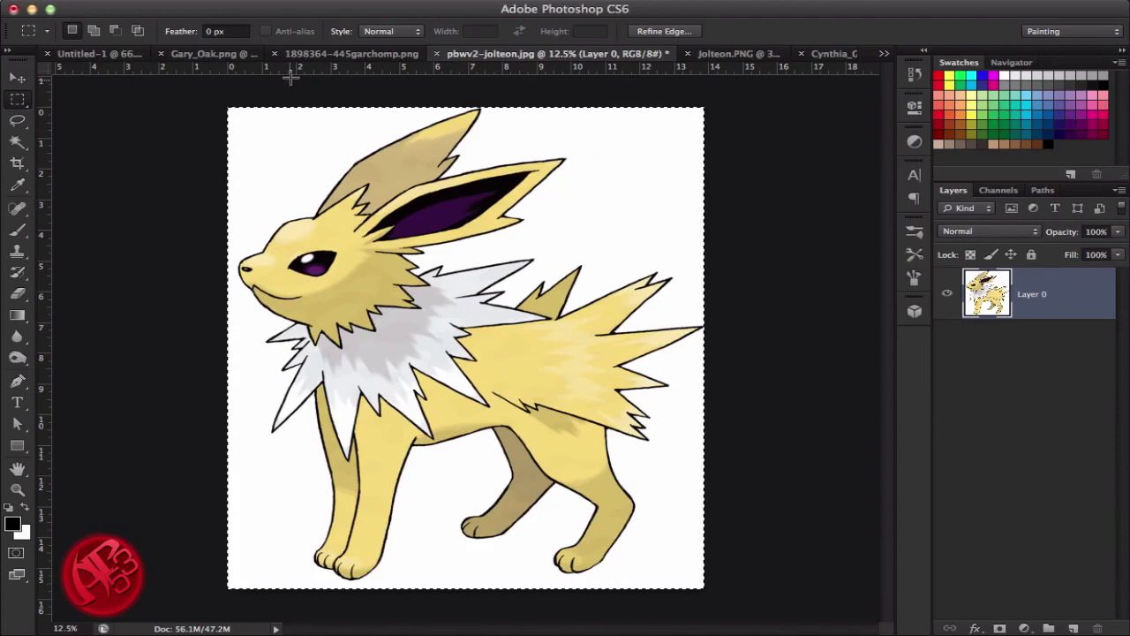
Paste the copied Jolteon picture into the Untitled-1 composition directly above Layer 1
left_click(95, 55)
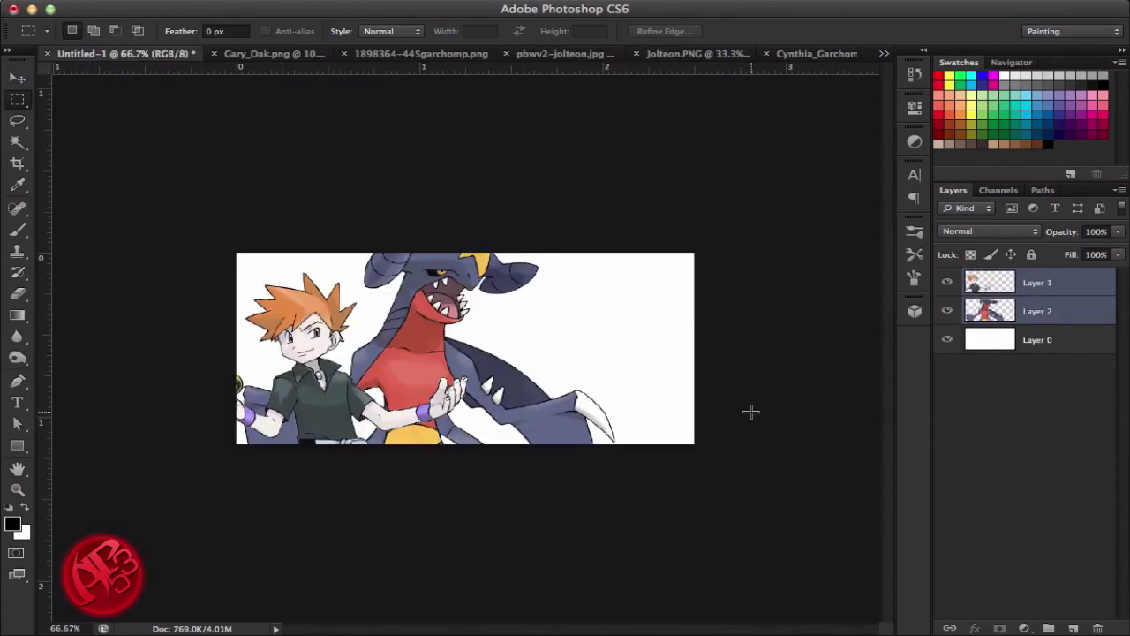
left_click(1076, 293)
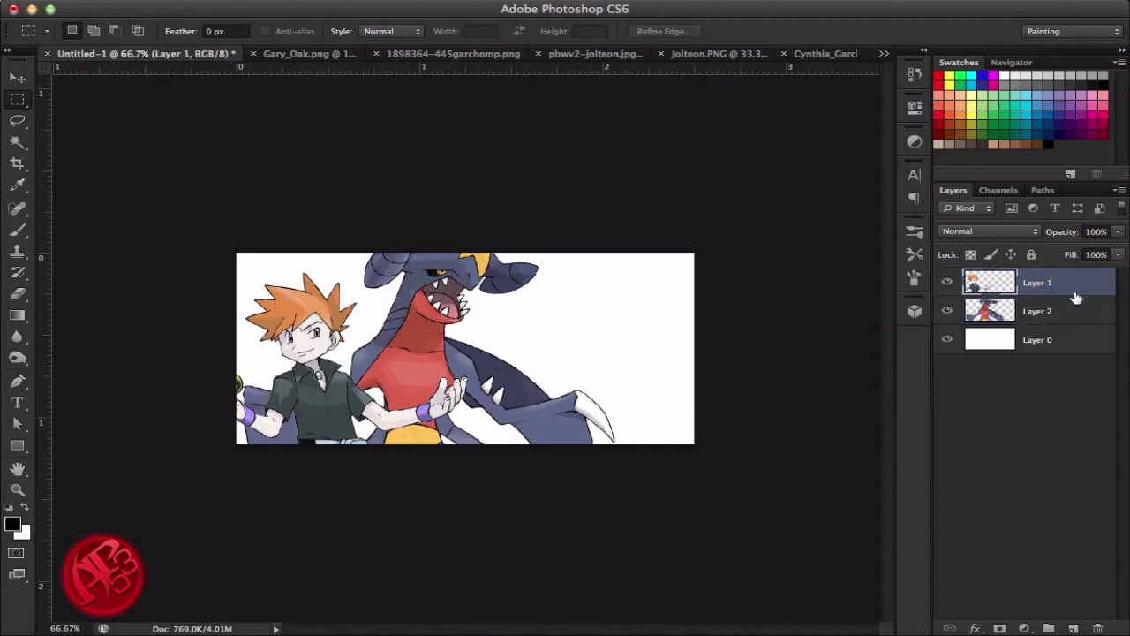
key("super+v")
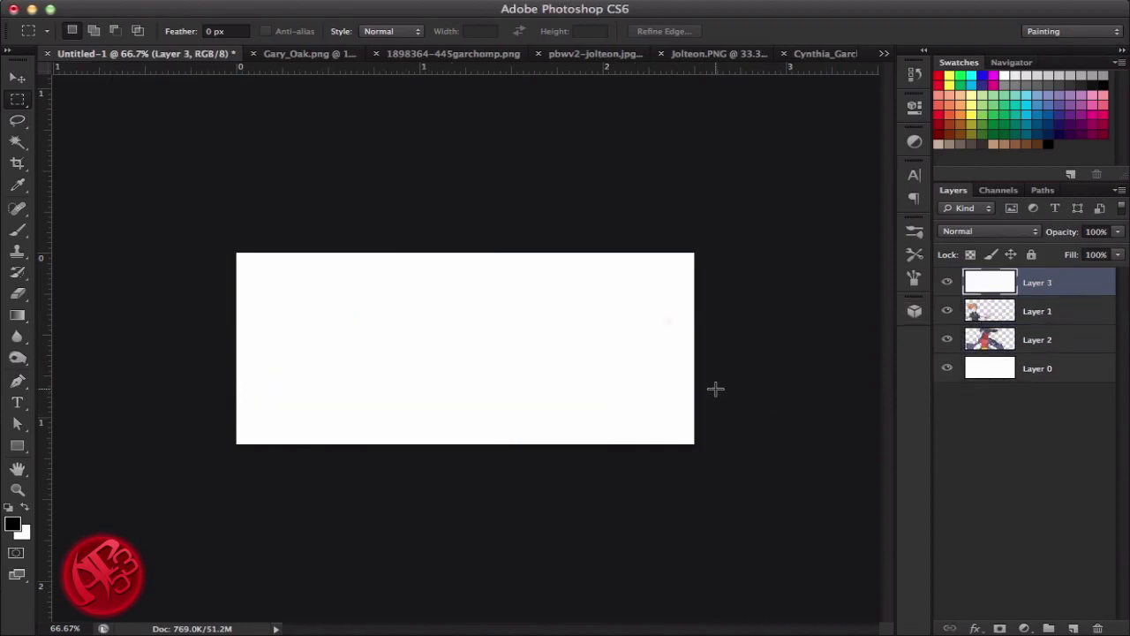
Scale the pasted white-background Jolteon picture down to about 15.5% and move it toward the right side of the banner
key("ctrl+minus")
key("ctrl+minus")
key("ctrl+minus")
key("ctrl+t")
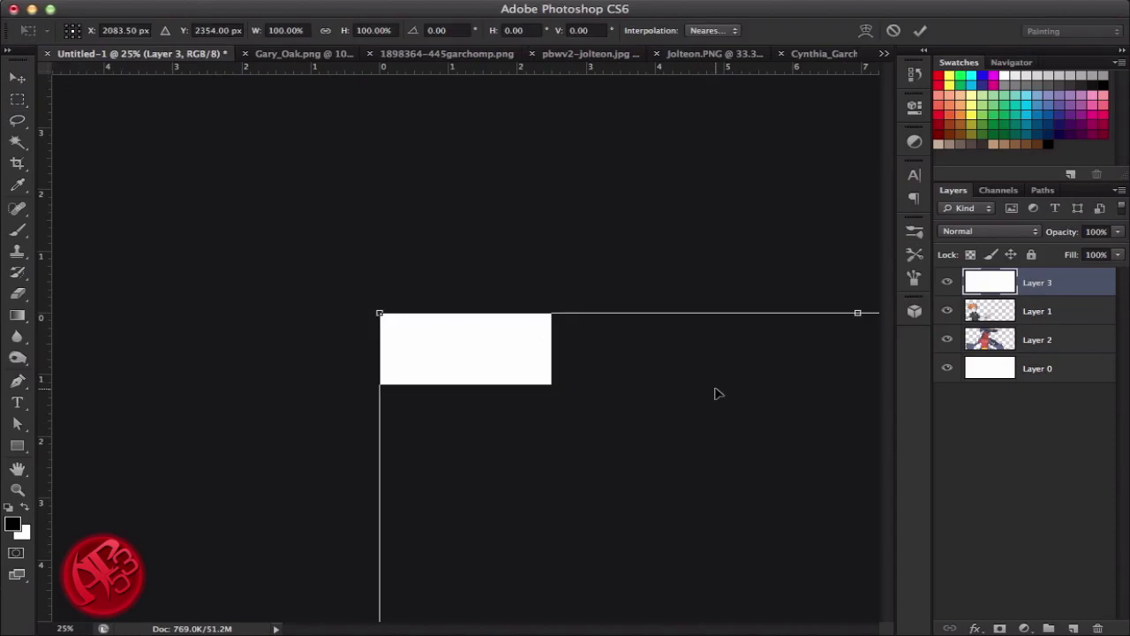
key("ctrl+minus")
key("ctrl+minus")
key("ctrl+minus")
key("ctrl+minus")
key("ctrl+minus")
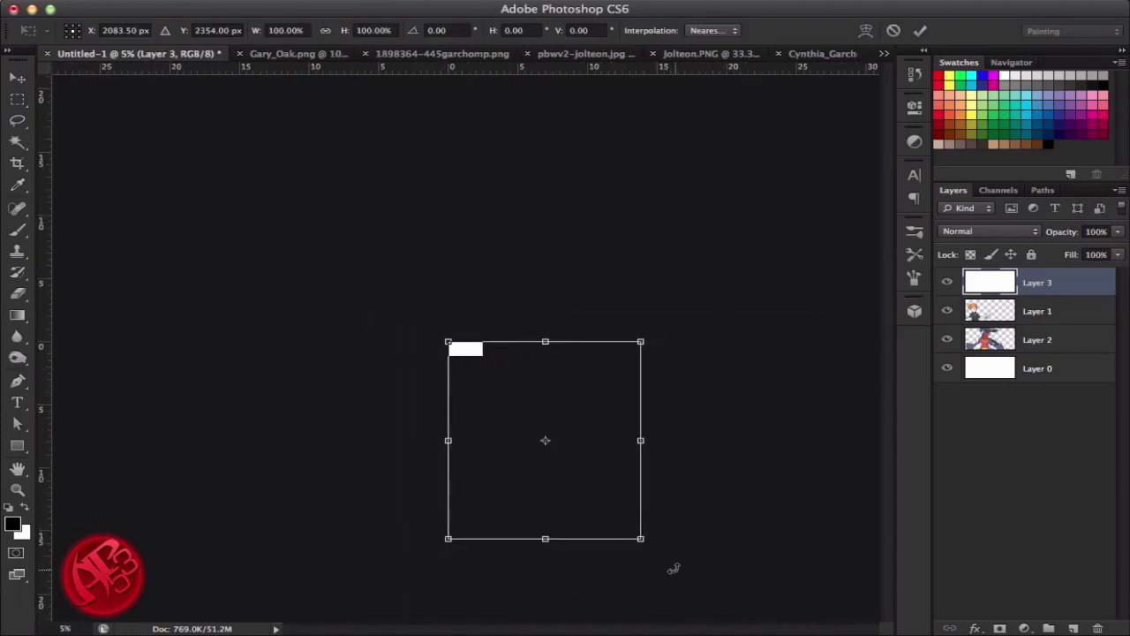
left_click_drag(641, 539, 427, 421)
key("super+0")
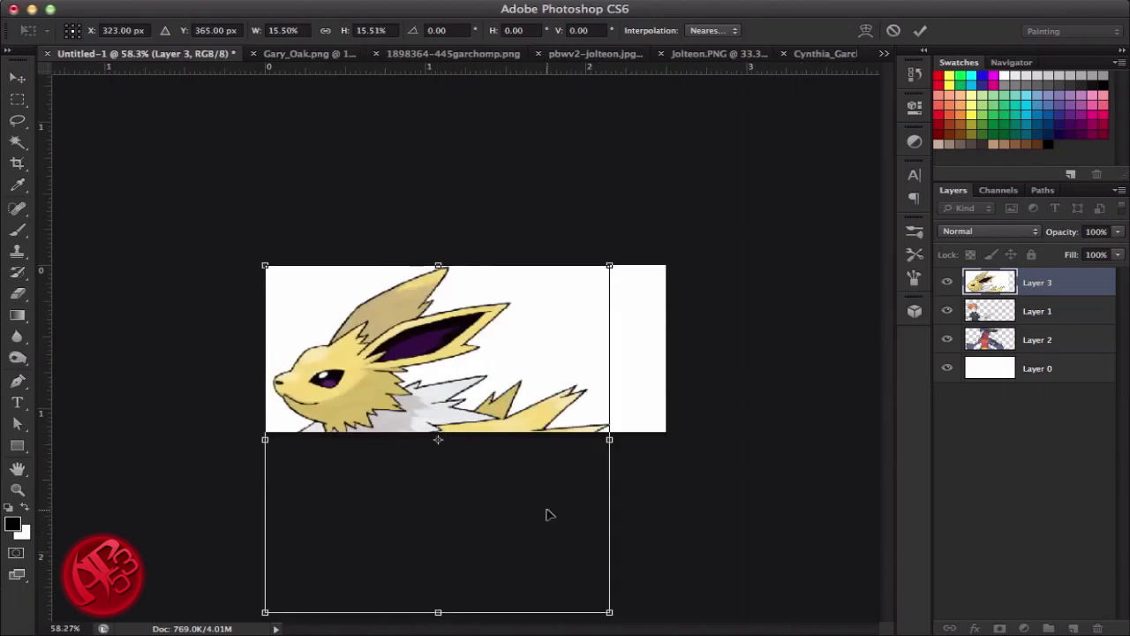
left_click_drag(546, 514, 572, 504)
key("Return")
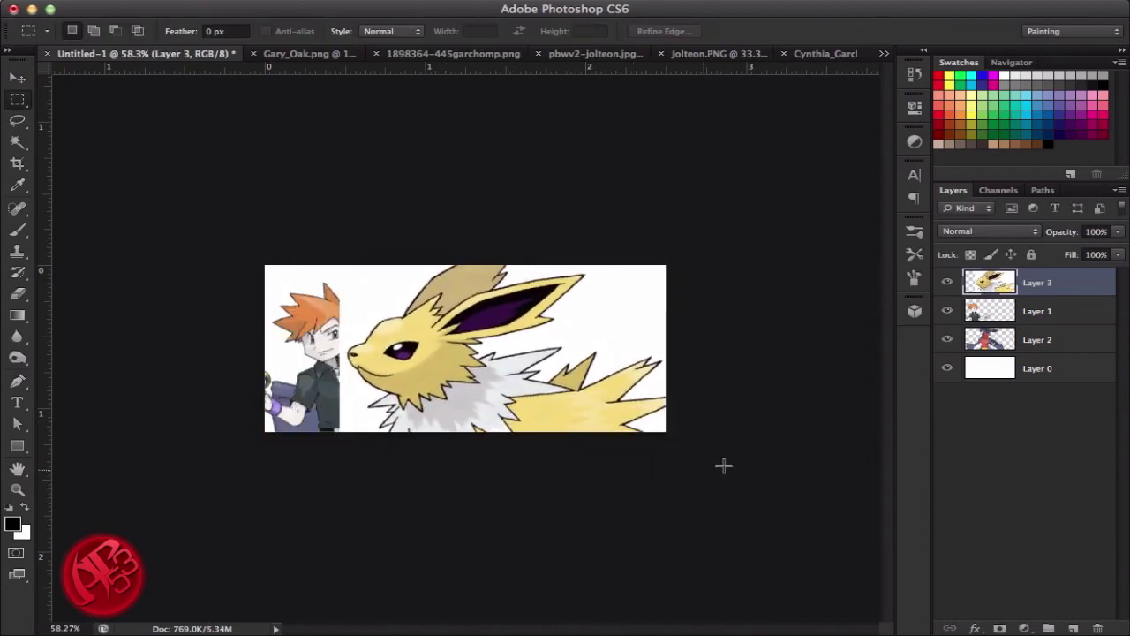
Delete the pasted white-background Jolteon layer and clear the selection in pbwv2-jolteon.jpg
key("Delete")
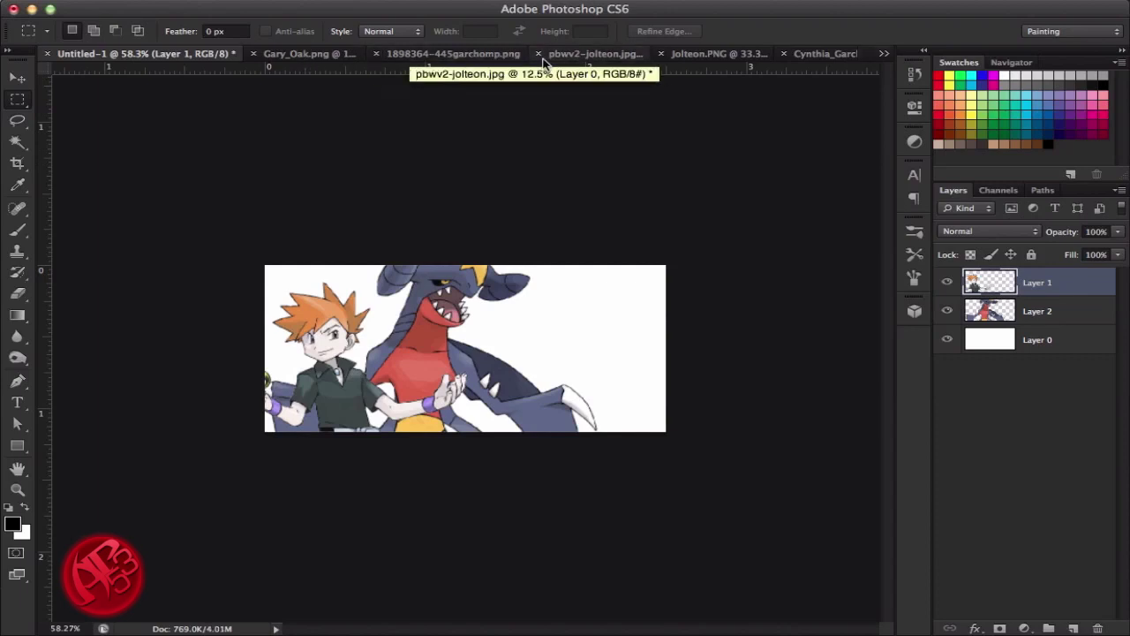
left_click(557, 58)
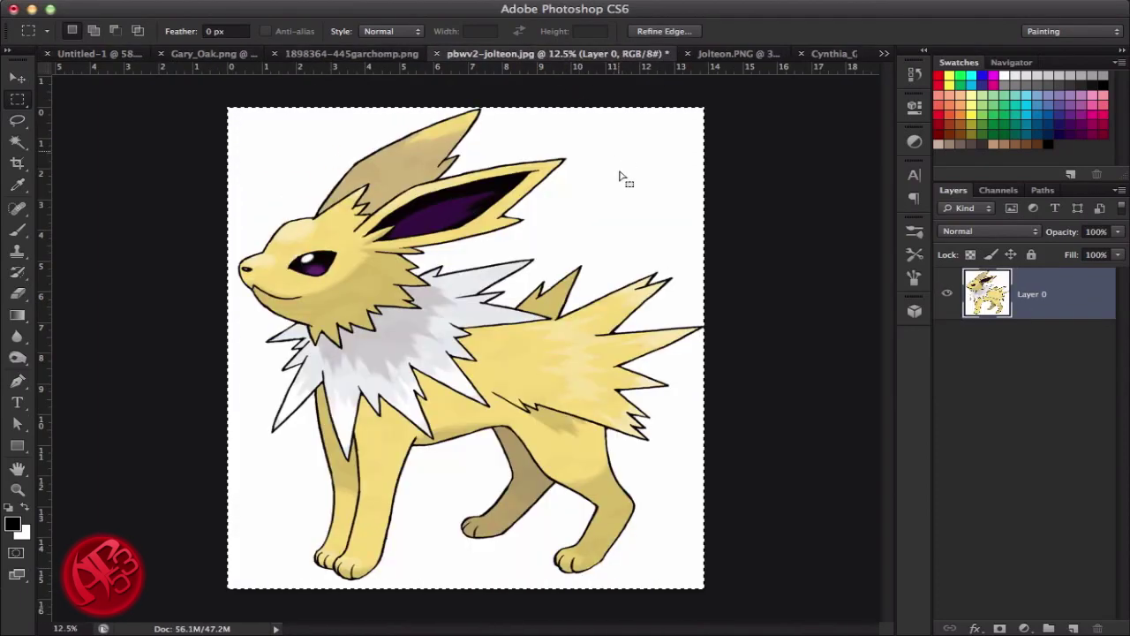
right_click(340, 163)
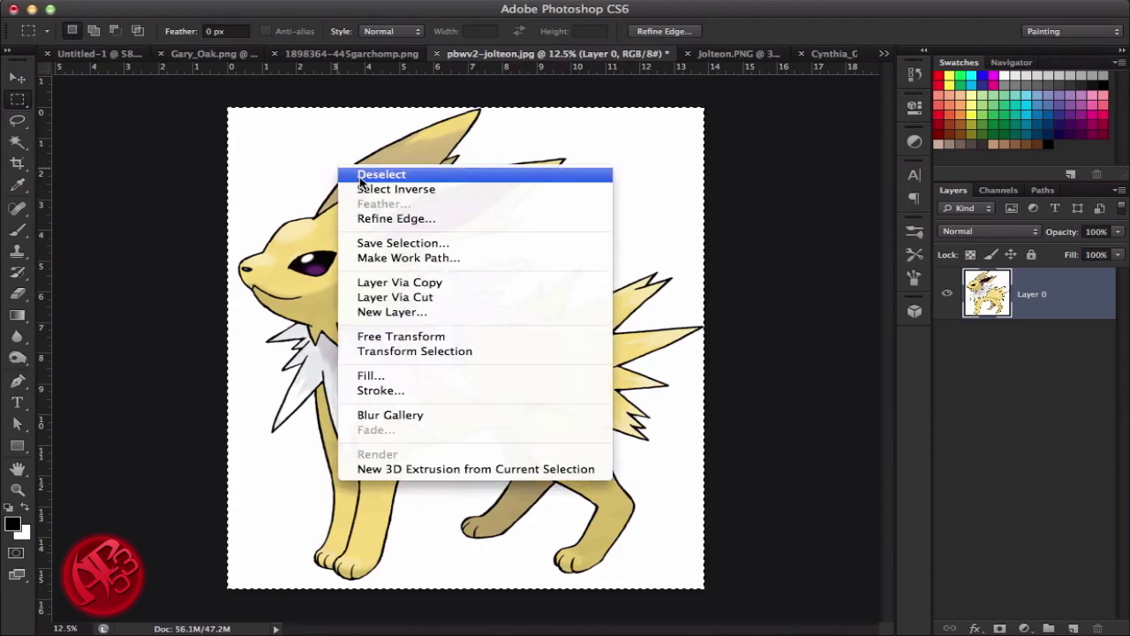
left_click(351, 175)
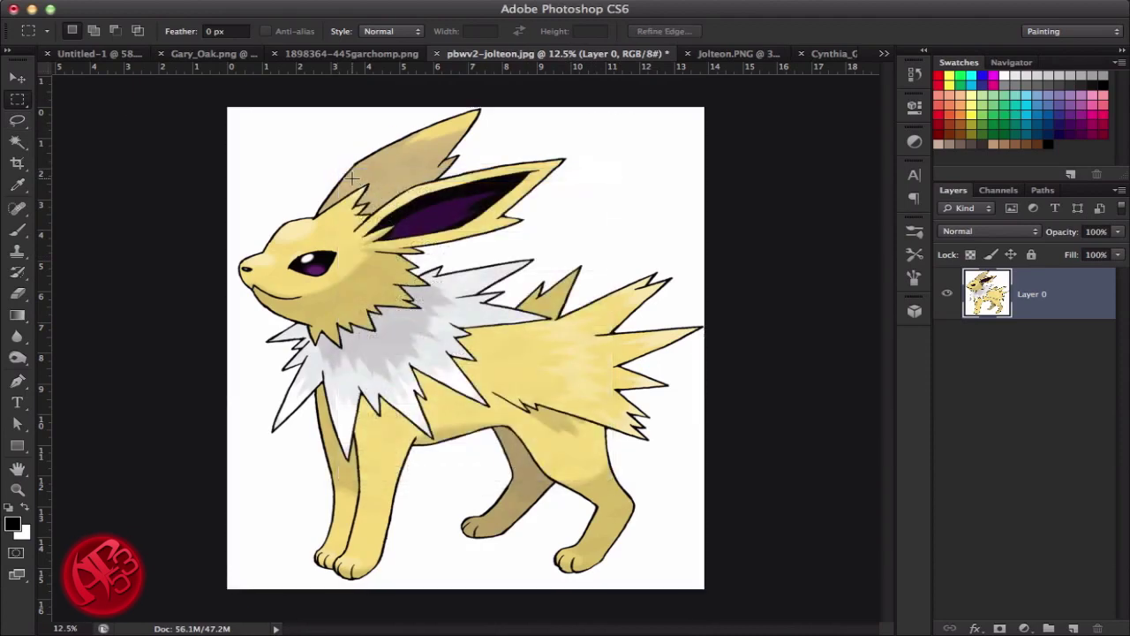
Select the white background around Jolteon with the Magic Wand at tolerance 32, delete it, and deselect
left_click(24, 150)
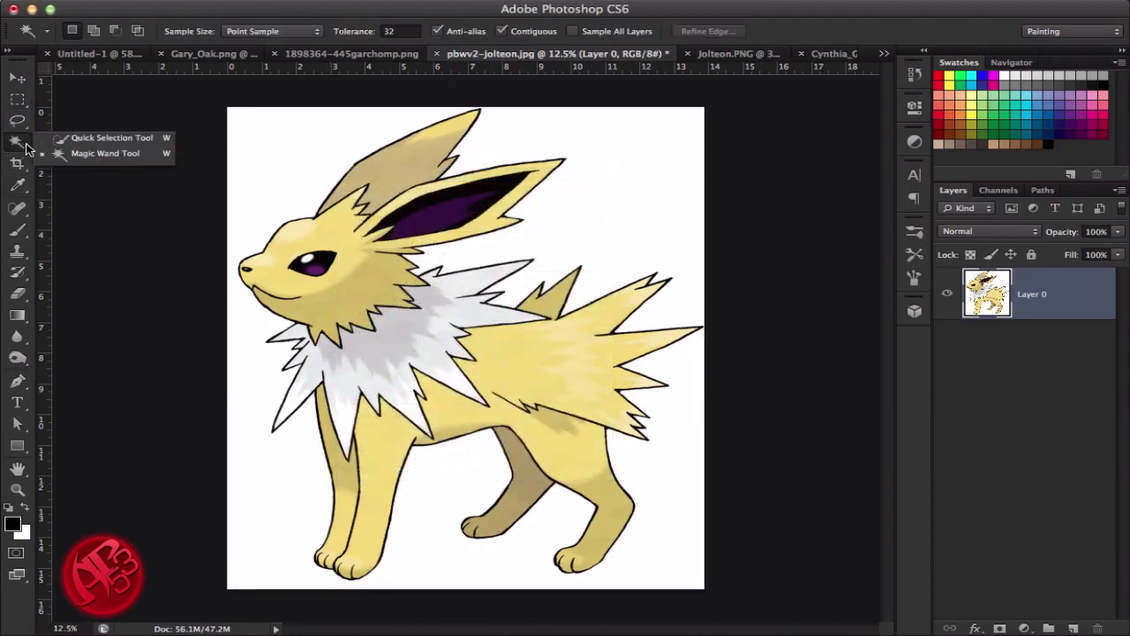
left_click(114, 152)
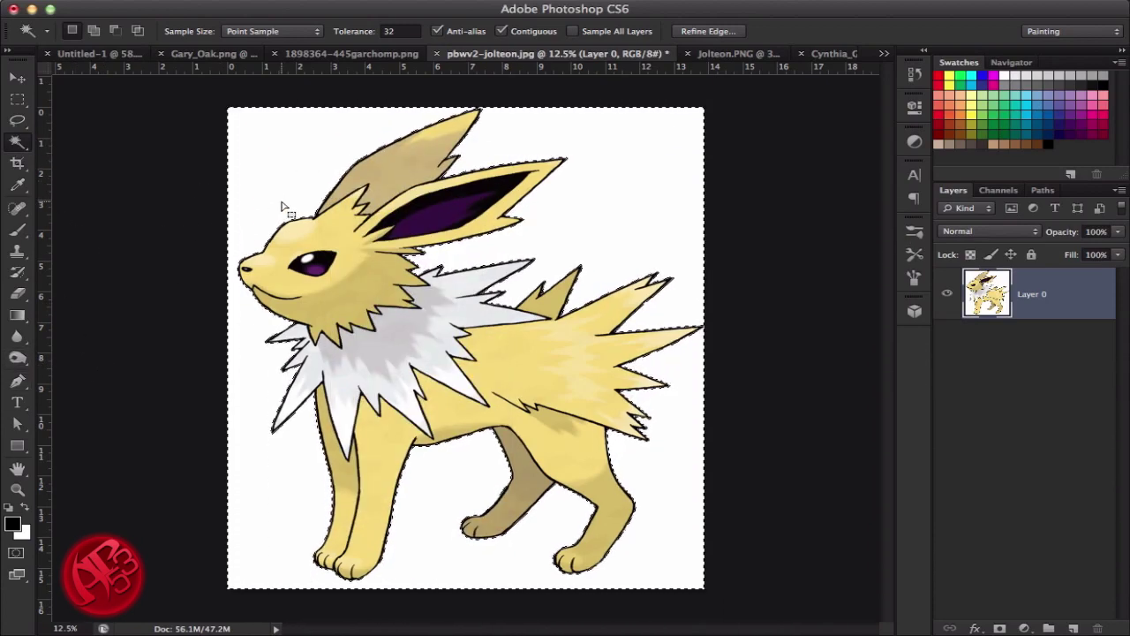
key("Delete")
key("ctrl+d")
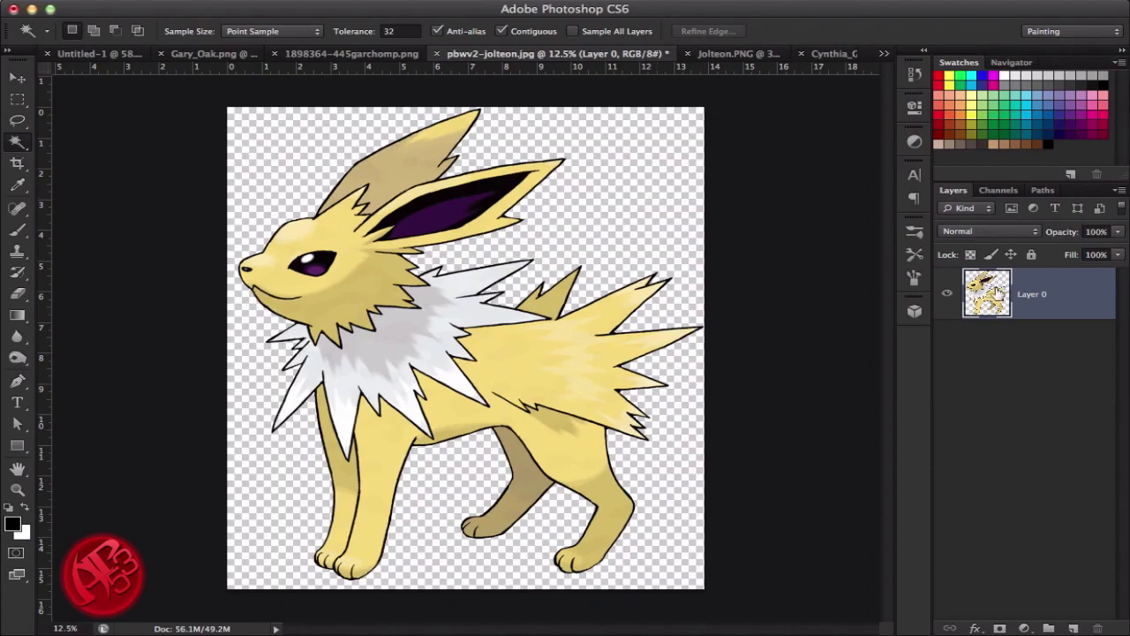
Copy the whole Jolteon cut-out using a rectangular selection and paste it into Untitled-1 above Layer 1
key("super+a")
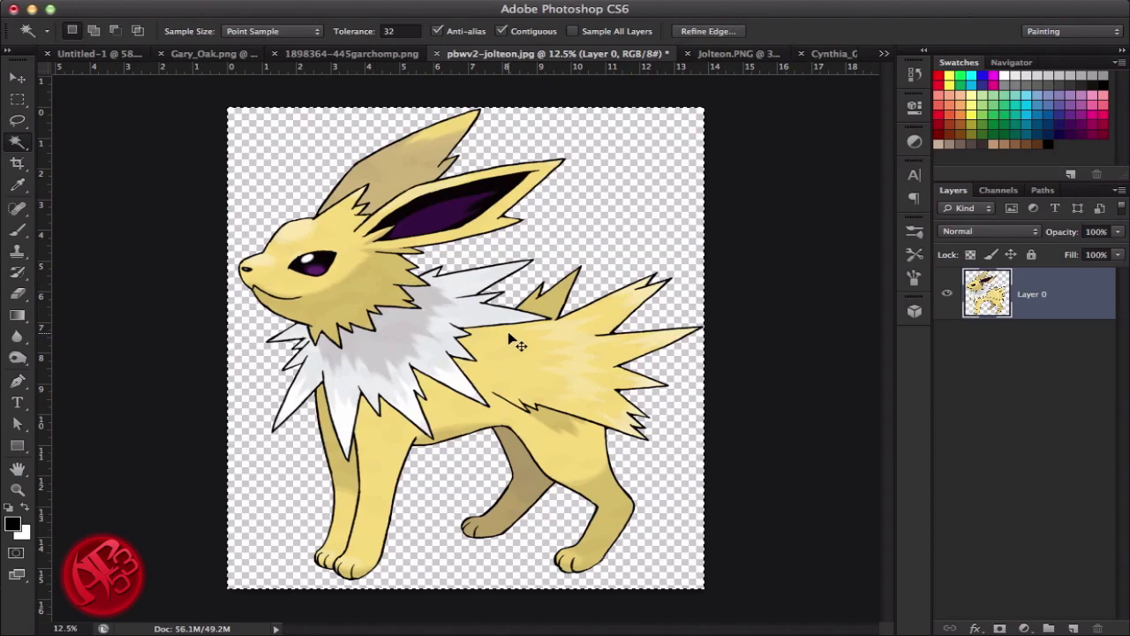
key("super+d")
left_click(21, 100)
left_click_drag(216, 94, 724, 600)
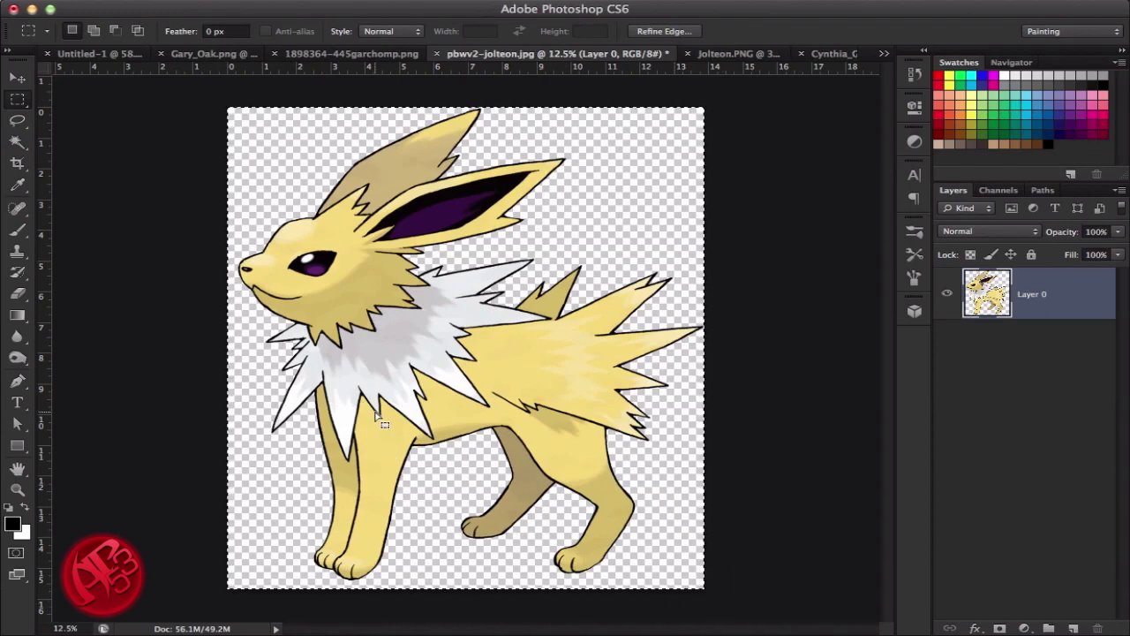
left_click(92, 54)
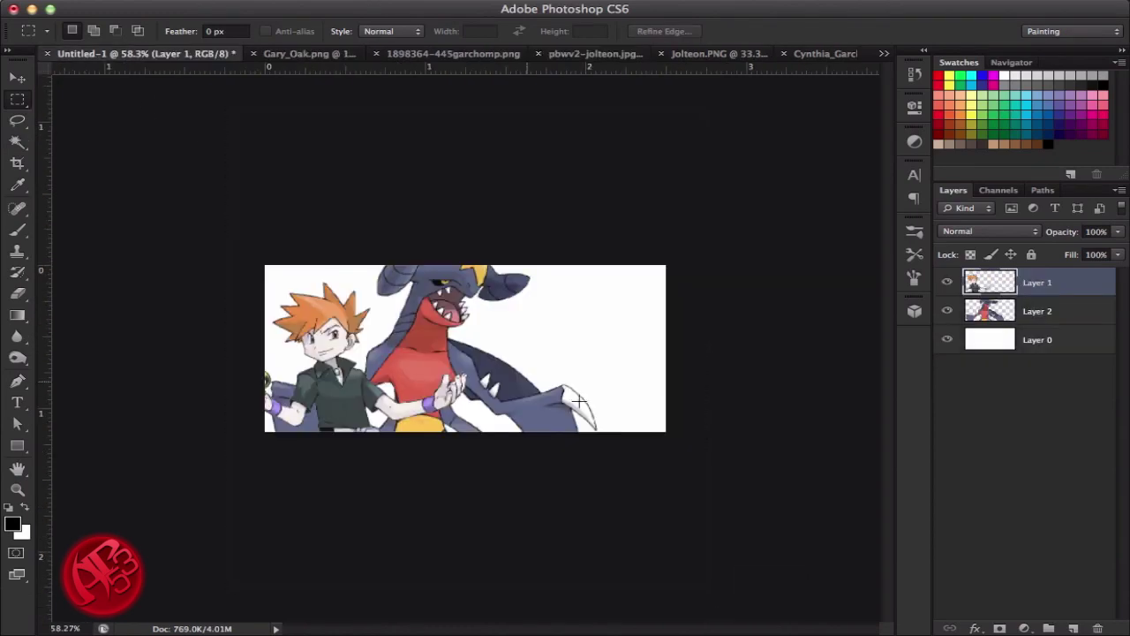
key("super+v")
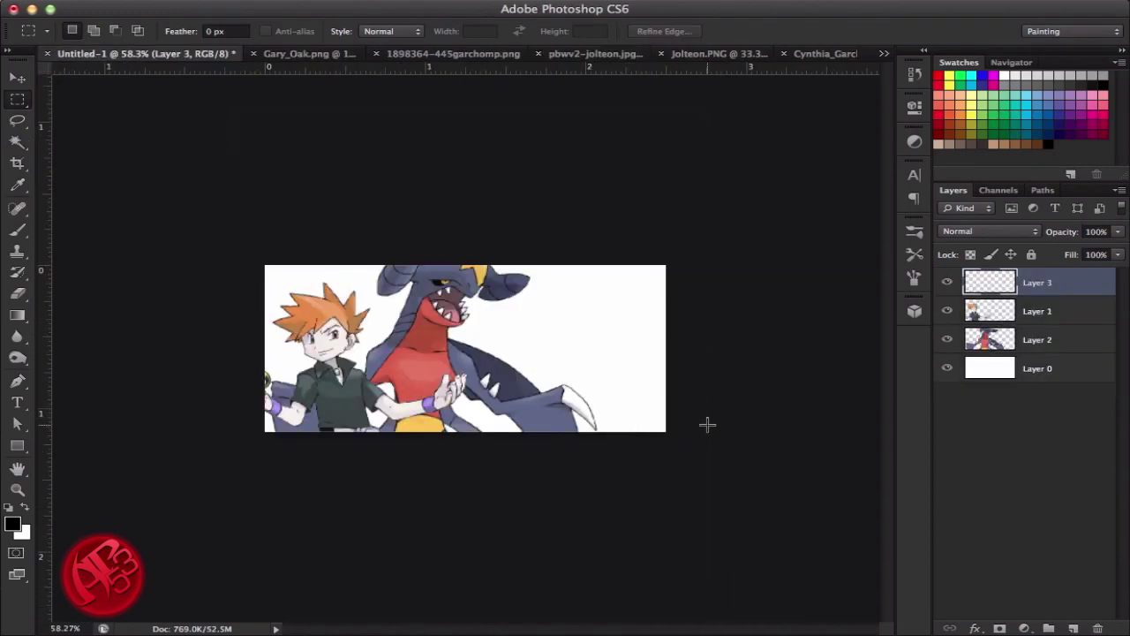
Scale the pasted Jolteon cut-out to about 19% and position it in front of Garchomp, with its snout over the orange-haired trainer
key("super+minus")
key("super+minus")
key("super+minus")
key("super+minus")
key("super+minus")
key("super+minus")
key("super+minus")
key("super+minus")
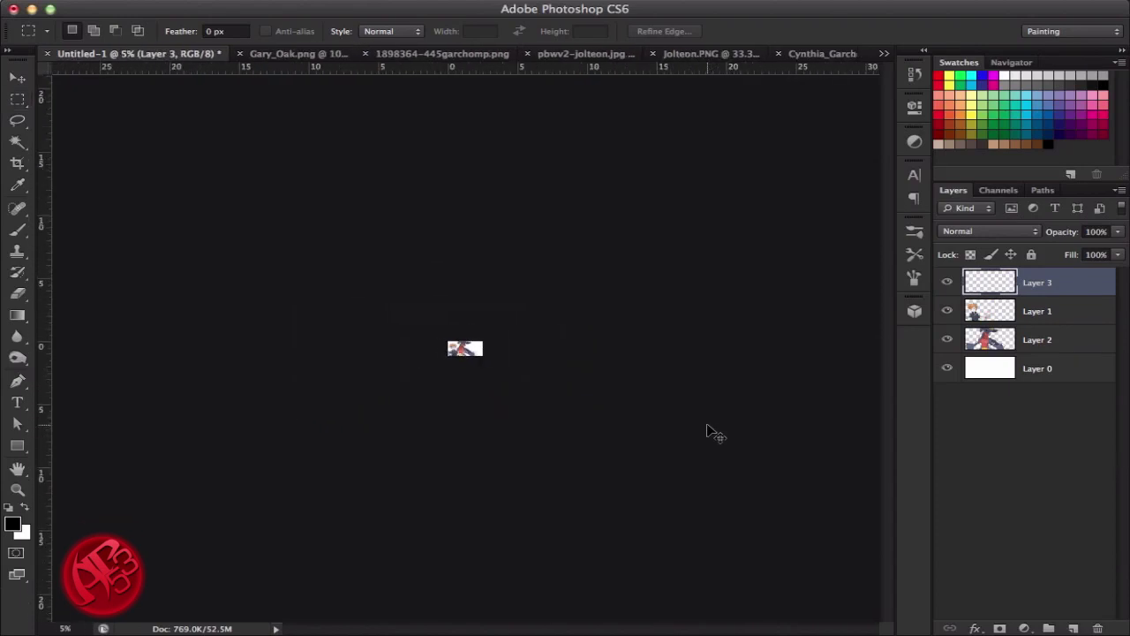
key("super+t")
left_click_drag(636, 535, 474, 388)
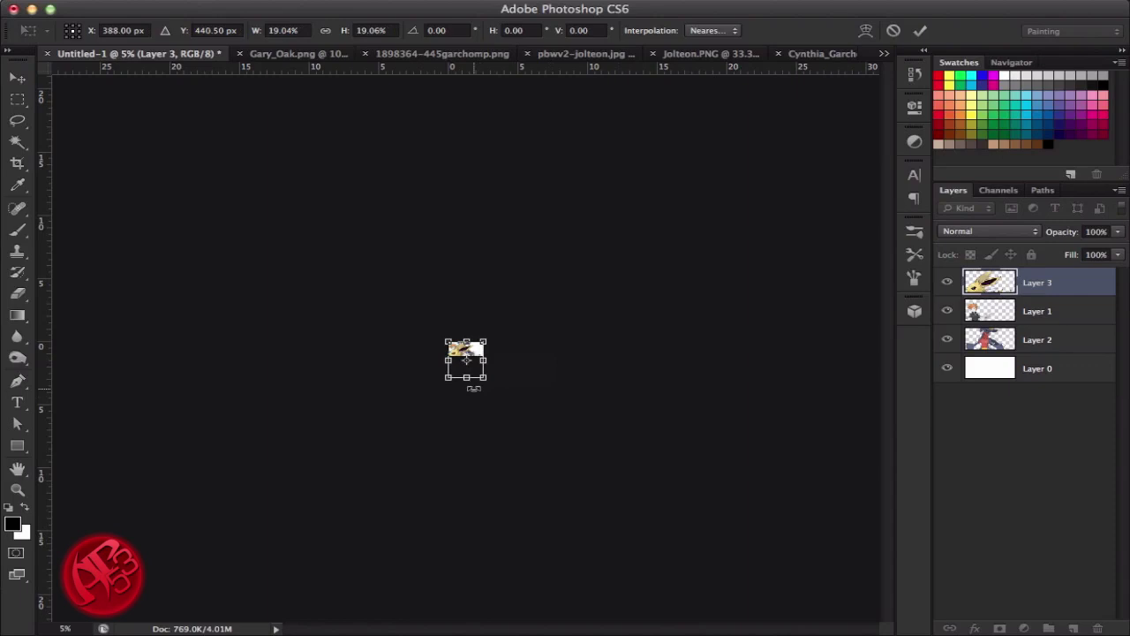
key("super+0")
left_click_drag(495, 374, 525, 336)
key("Return")
key("m")
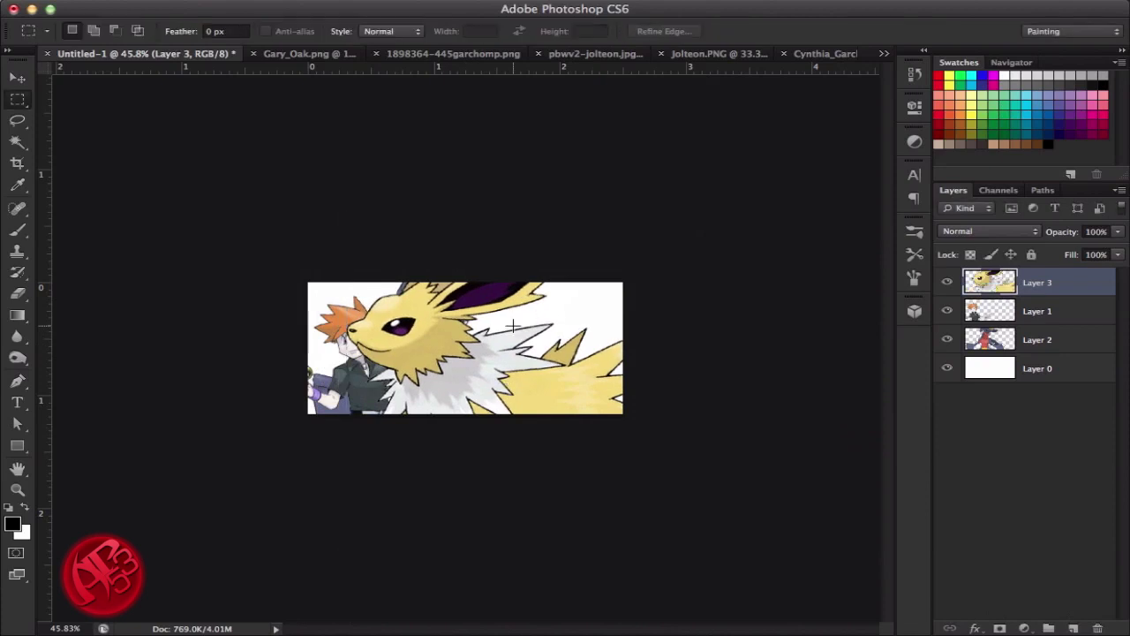
left_click_drag(516, 333, 557, 373)
key("super+d")
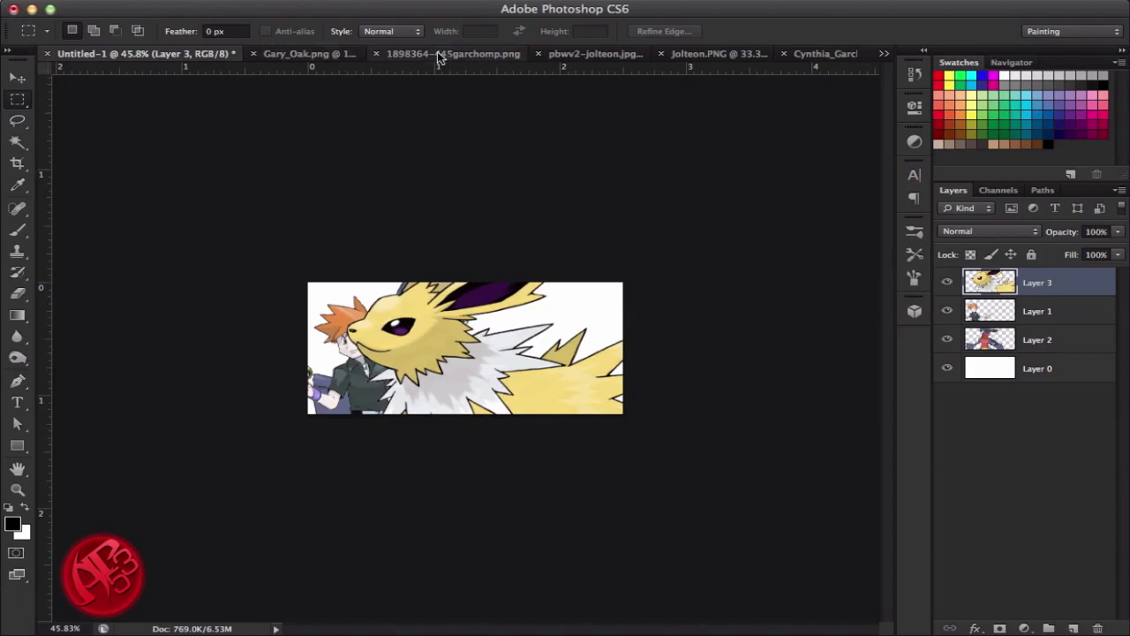
Switch to Jolteon.PNG and convert its locked background into the regular layer Layer 0
left_click(703, 51)
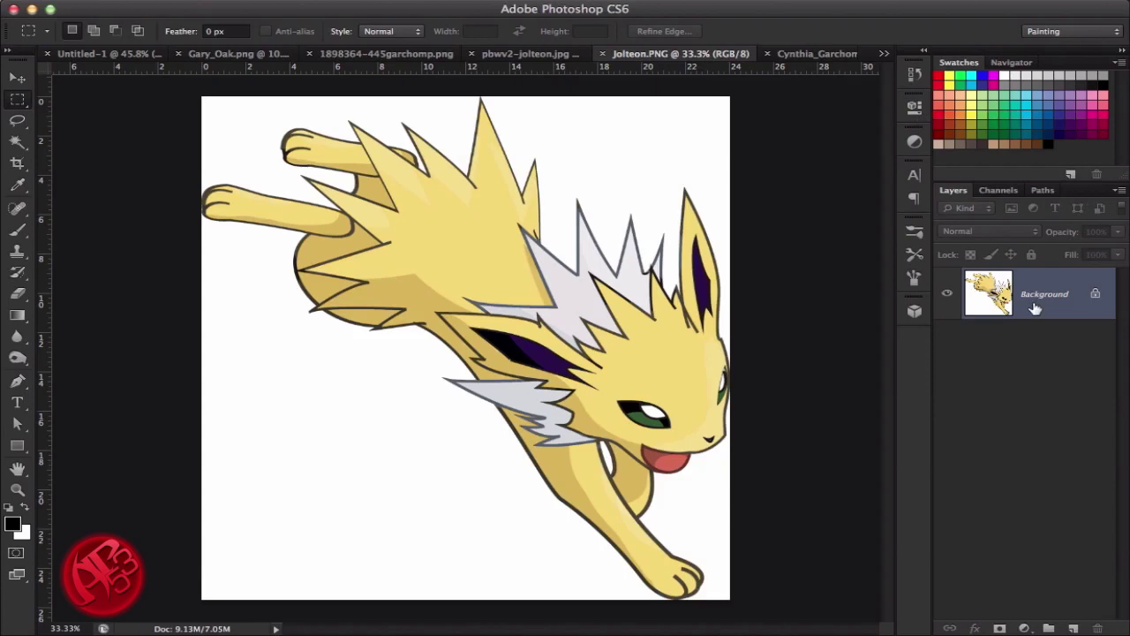
double_click(1035, 300)
key("Return")
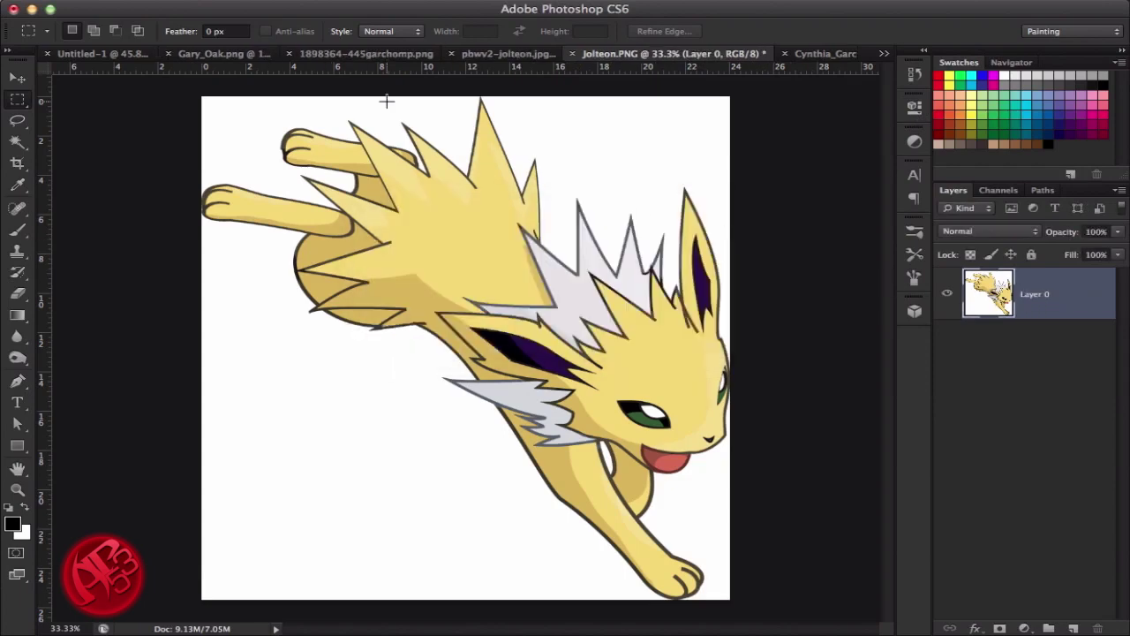
Set the resolution of Jolteon.PNG to 300 pixels/inch with resampling on
left_click(256, 8)
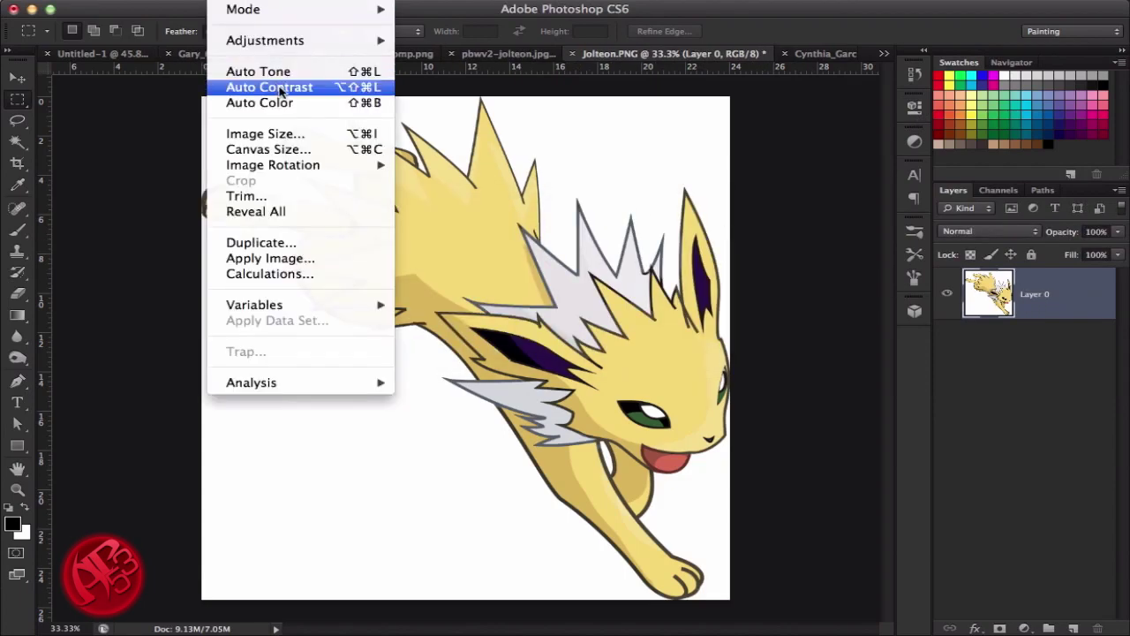
left_click(289, 135)
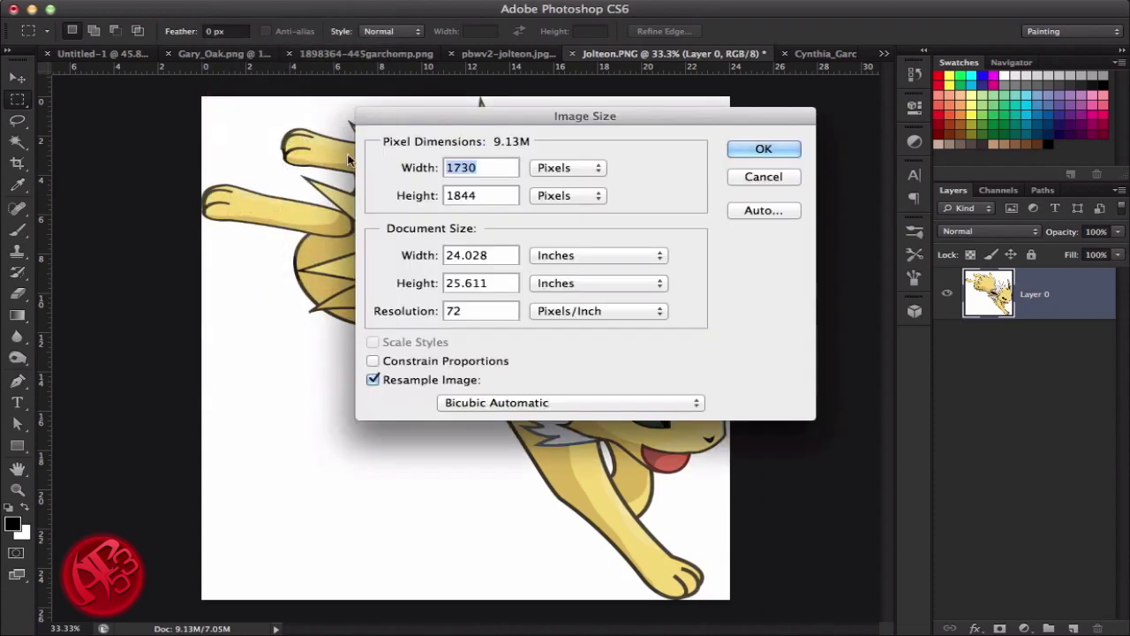
left_click_drag(480, 311, 325, 316)
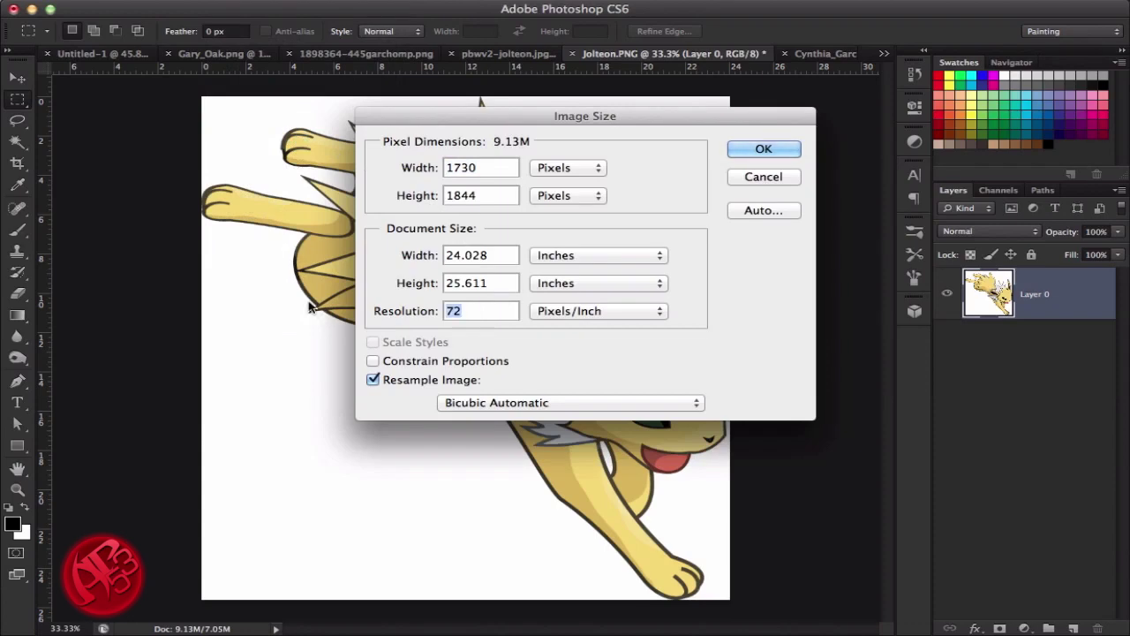
type("300")
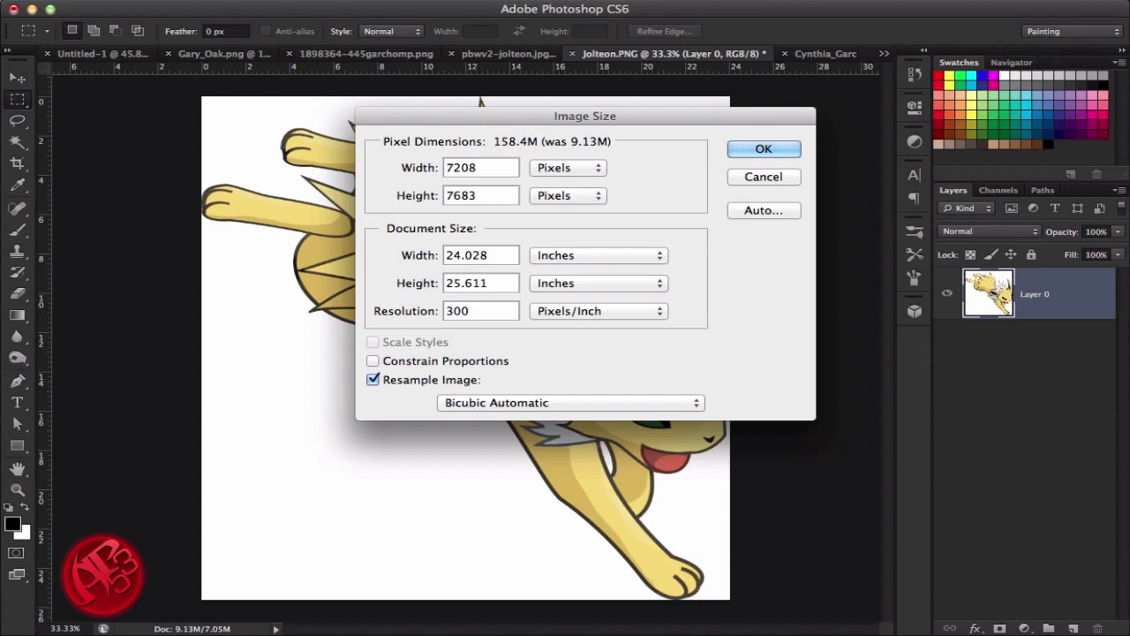
key("Return")
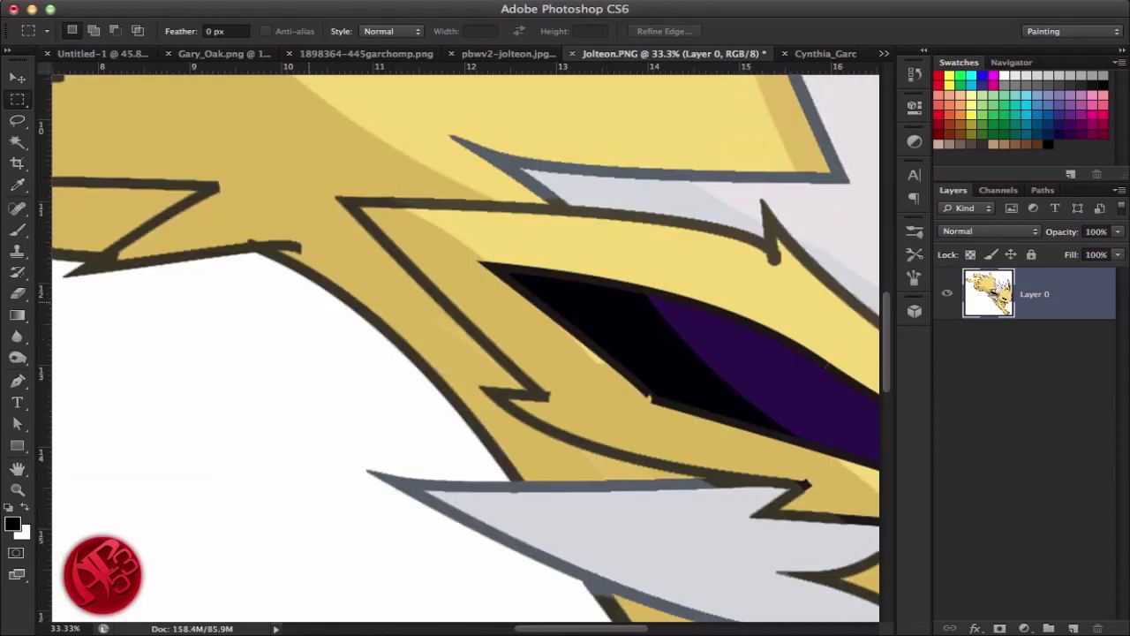
key("super+0")
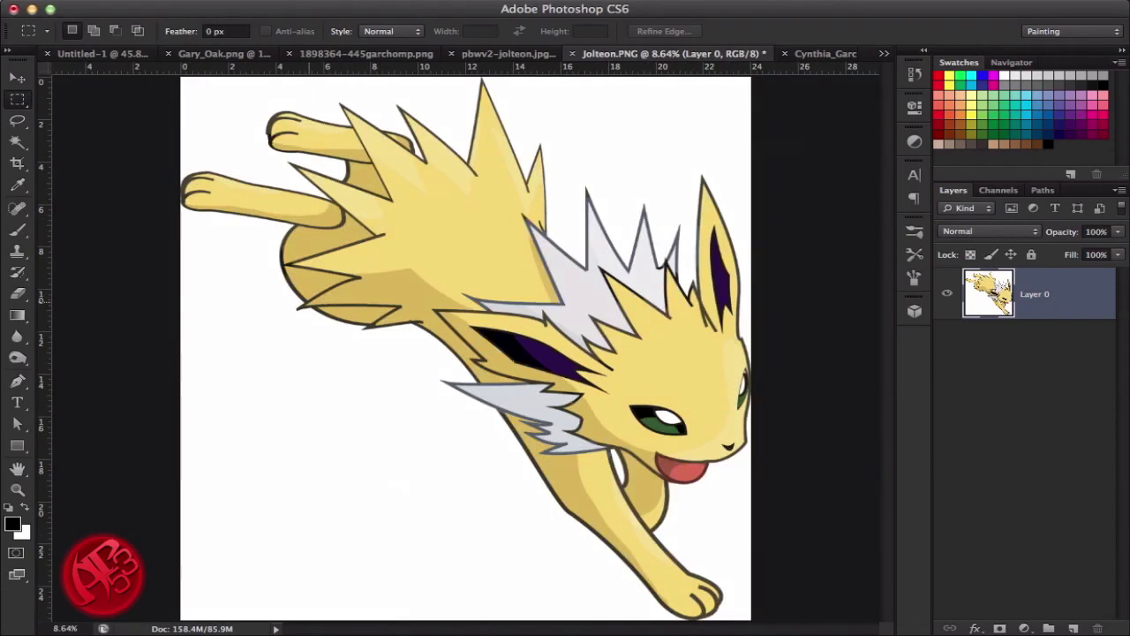
key("super+minus")
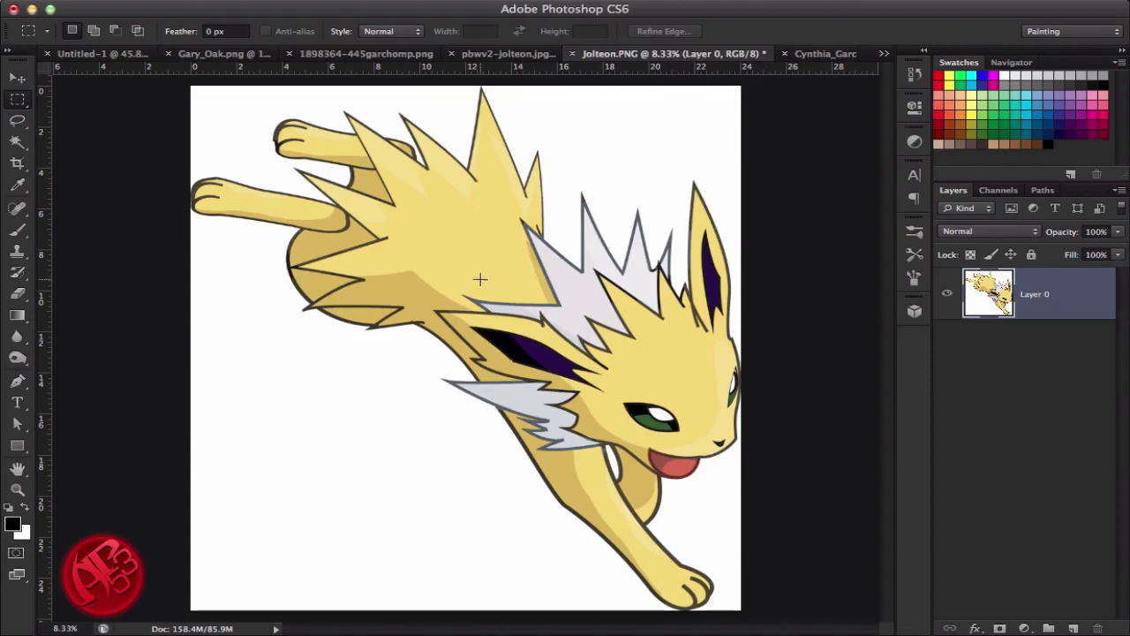
left_click(367, 54)
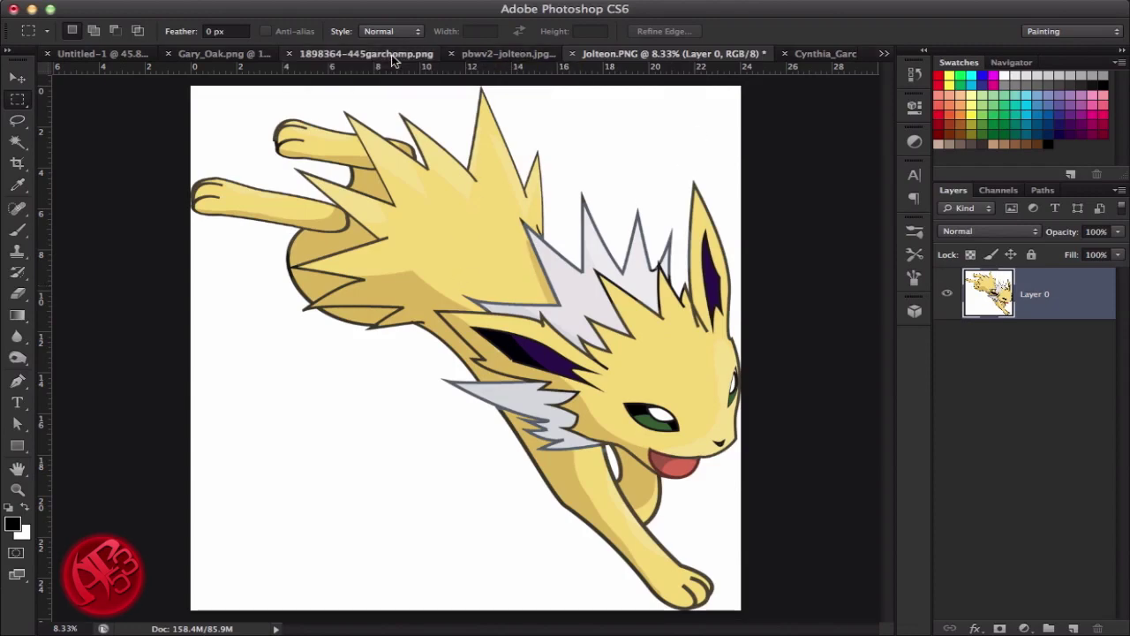
left_click(738, 239)
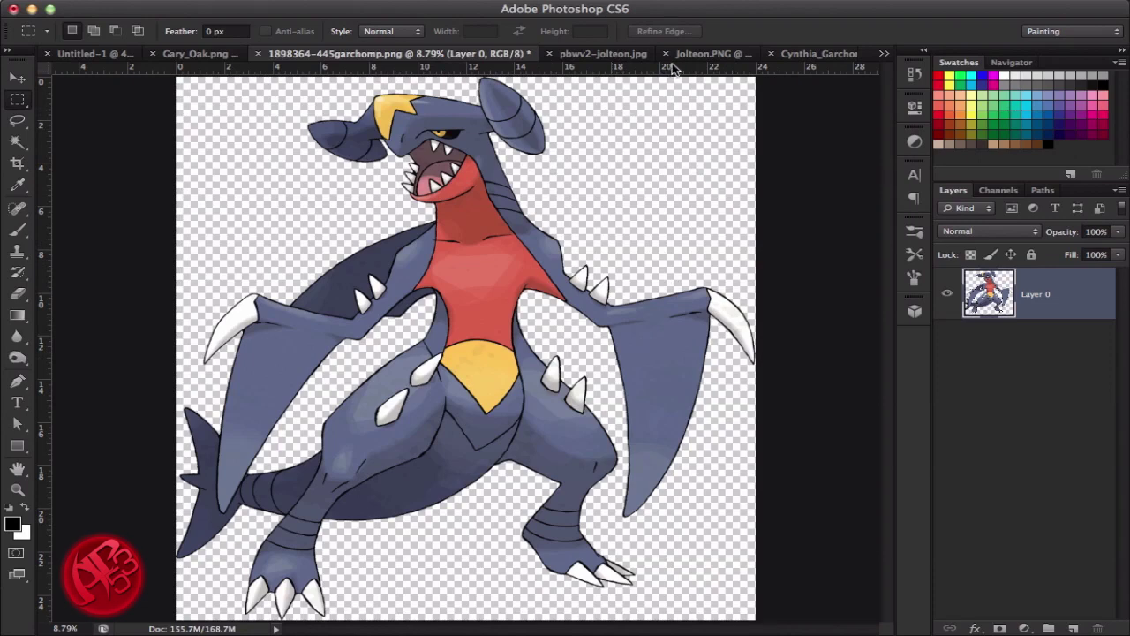
left_click(696, 56)
Select all the white background areas around Jolteon in Jolteon.PNG with the Magic Wand at tolerance 32
key("w")
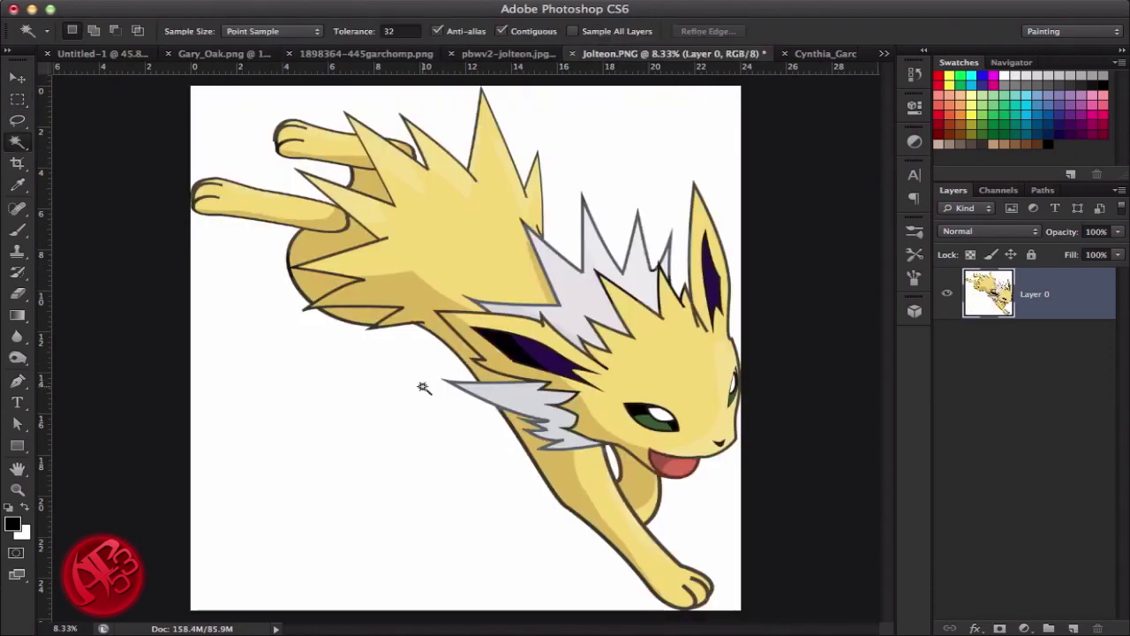
left_click(366, 402)
left_click(247, 149, "shift")
left_click(644, 144, "shift")
left_click(704, 509, "shift")
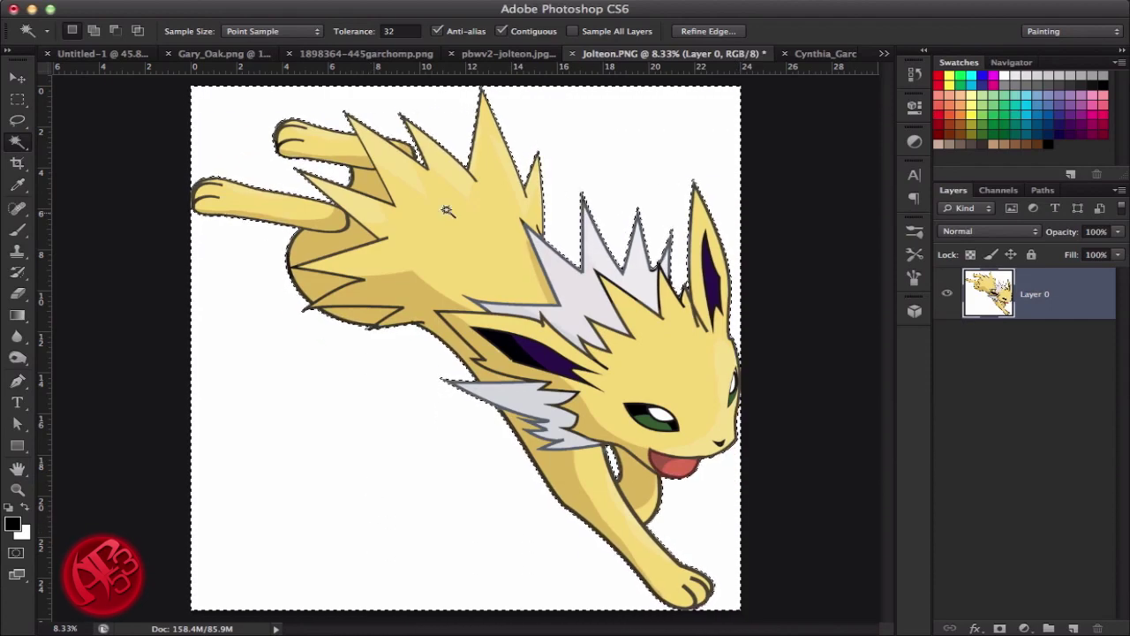
Check the selection edge along Jolteon's white mane spikes, delete the selected white background and deselect
key("z")
left_click_drag(518, 356, 686, 197)
left_click_drag(515, 396, 590, 232)
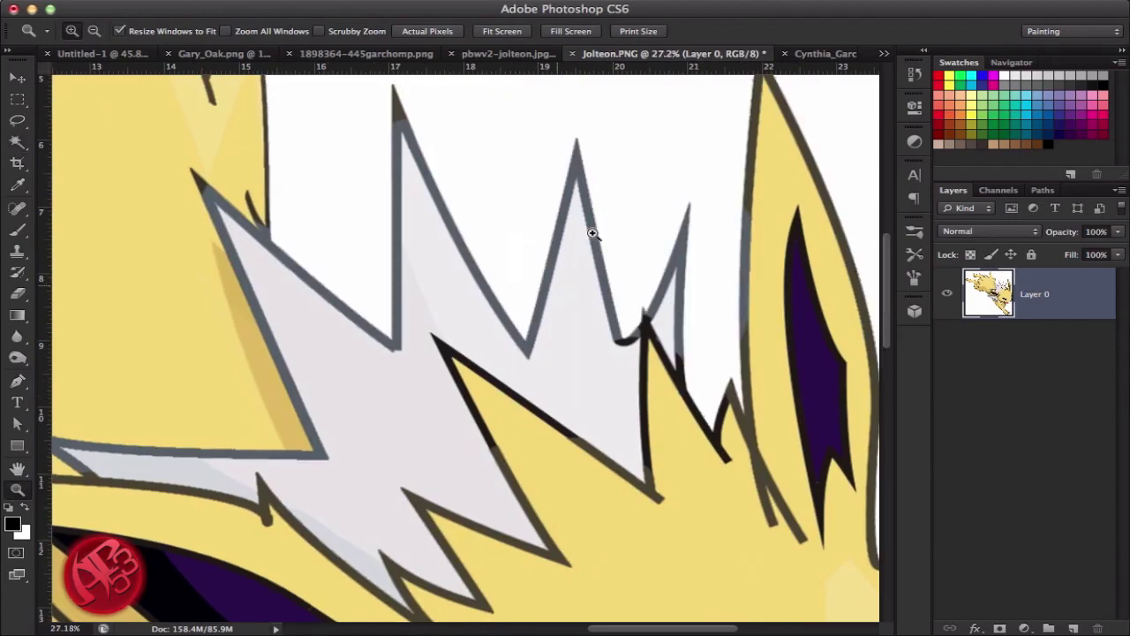
left_click_drag(532, 371, 605, 330)
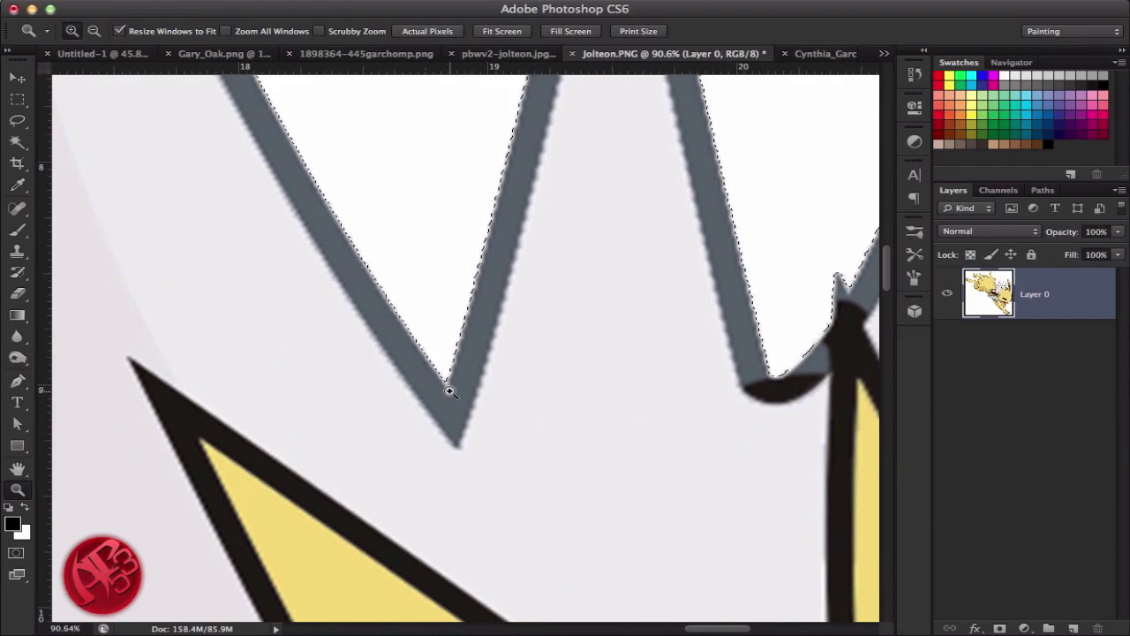
key("super+0")
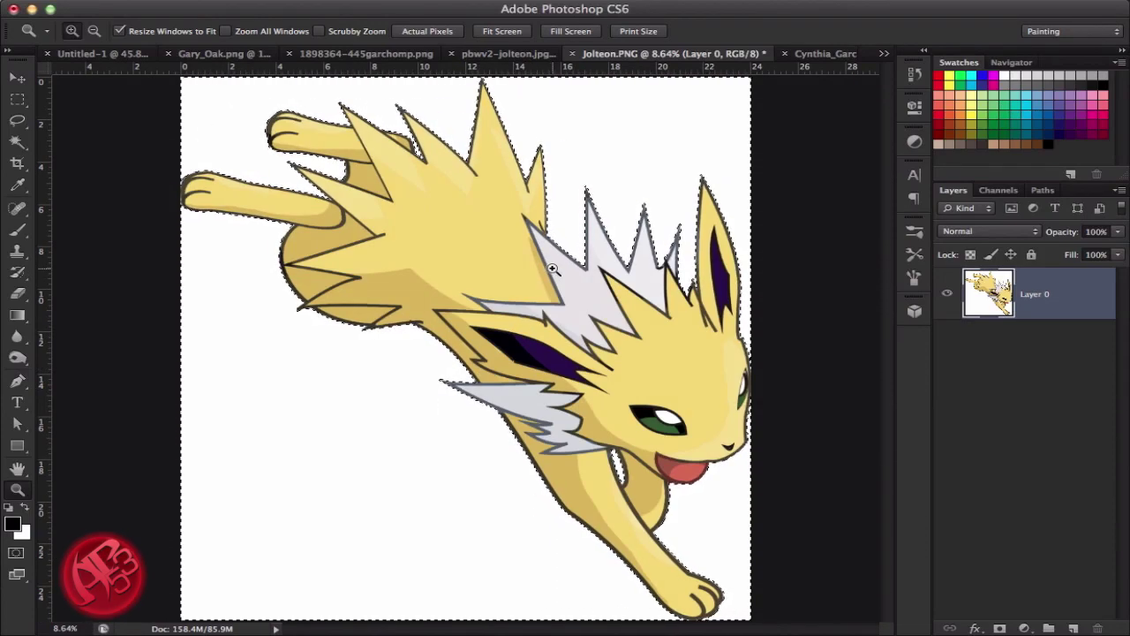
key("Delete")
key("super+d")
Copy the whole Jolteon.PNG cut-out and paste it into Untitled-1 above Layer 3
key("super+a")
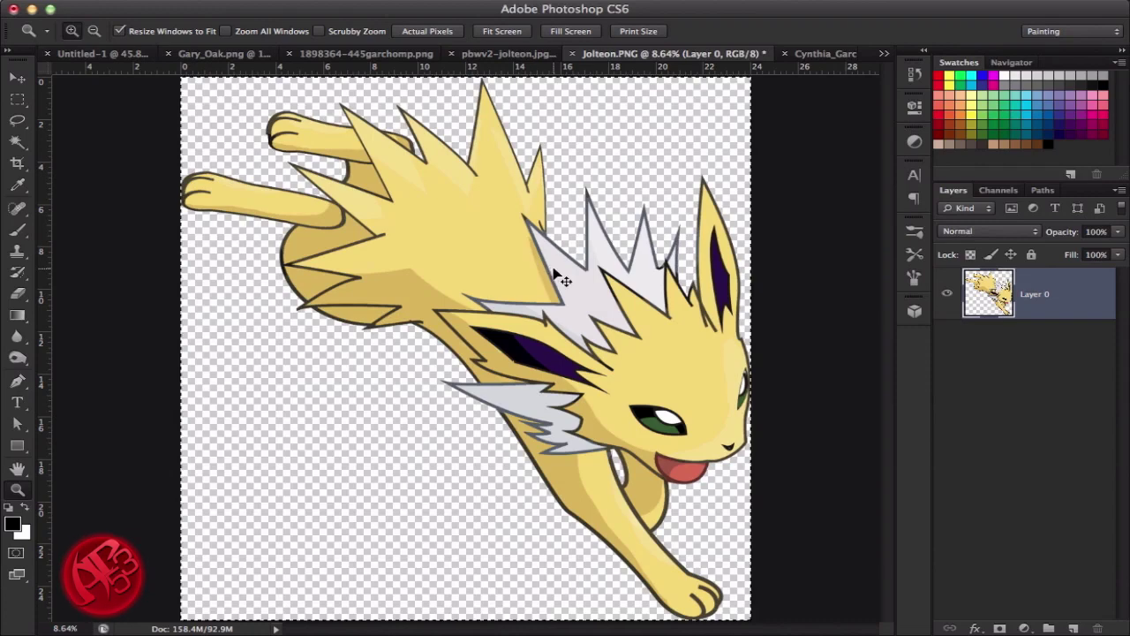
left_click(93, 51)
key("super+v")
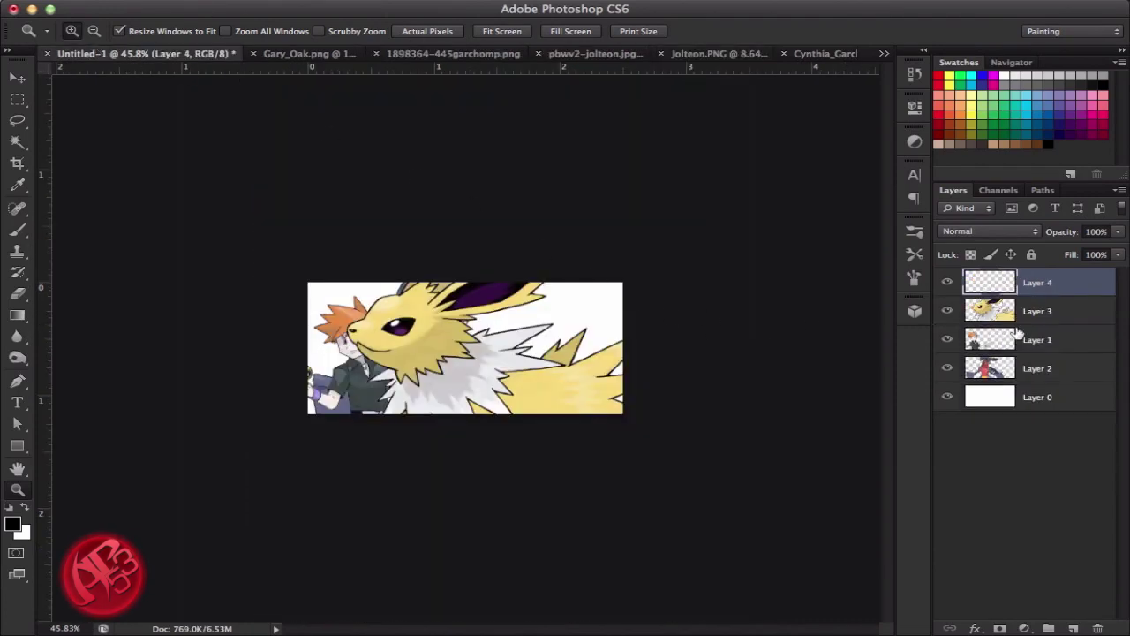
Scale the pasted running Jolteon to about 11.4% so that it fits across the banner's width
key("super+minus")
key("super+minus")
key("super+minus")
key("super+minus")
key("super+minus")
key("super+minus")
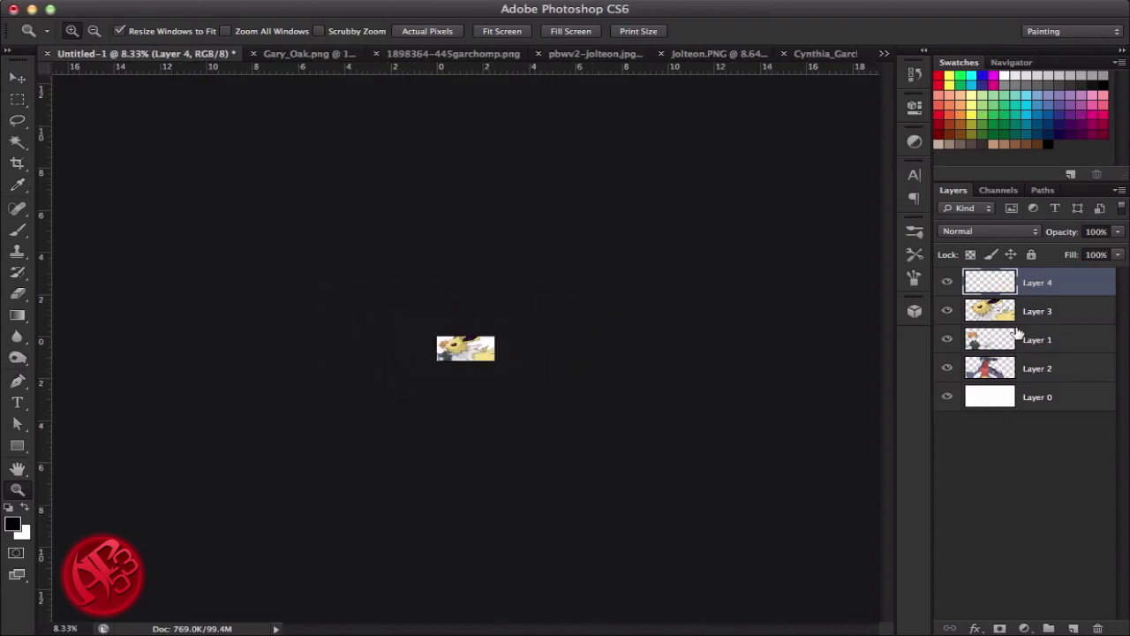
key("super+t")
key("super+minus")
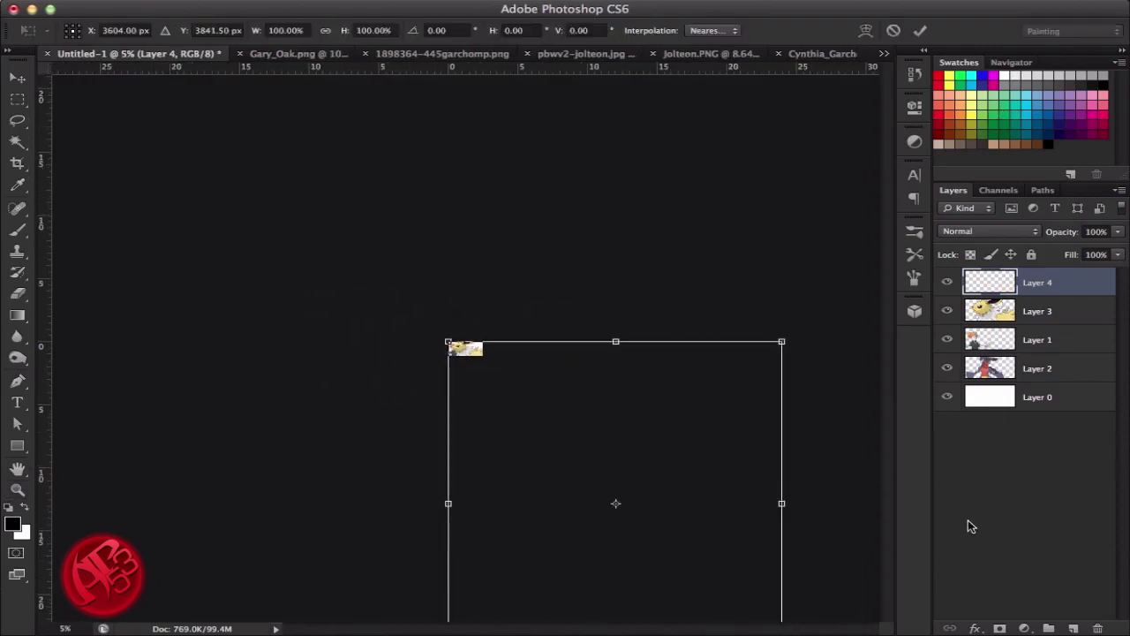
key("super+minus")
left_click_drag(720, 596, 433, 412)
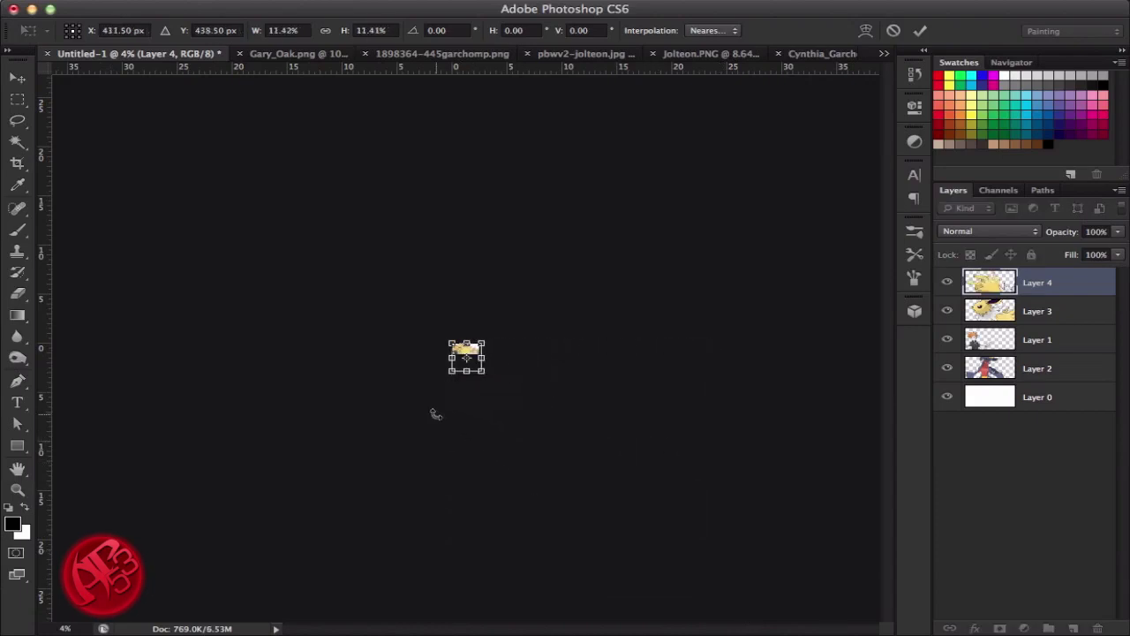
key("super+0")
left_click_drag(556, 456, 503, 444)
Inspect the edges of the pasted running Jolteon up close and delete its layer, Layer 4, from Untitled-1
key("z")
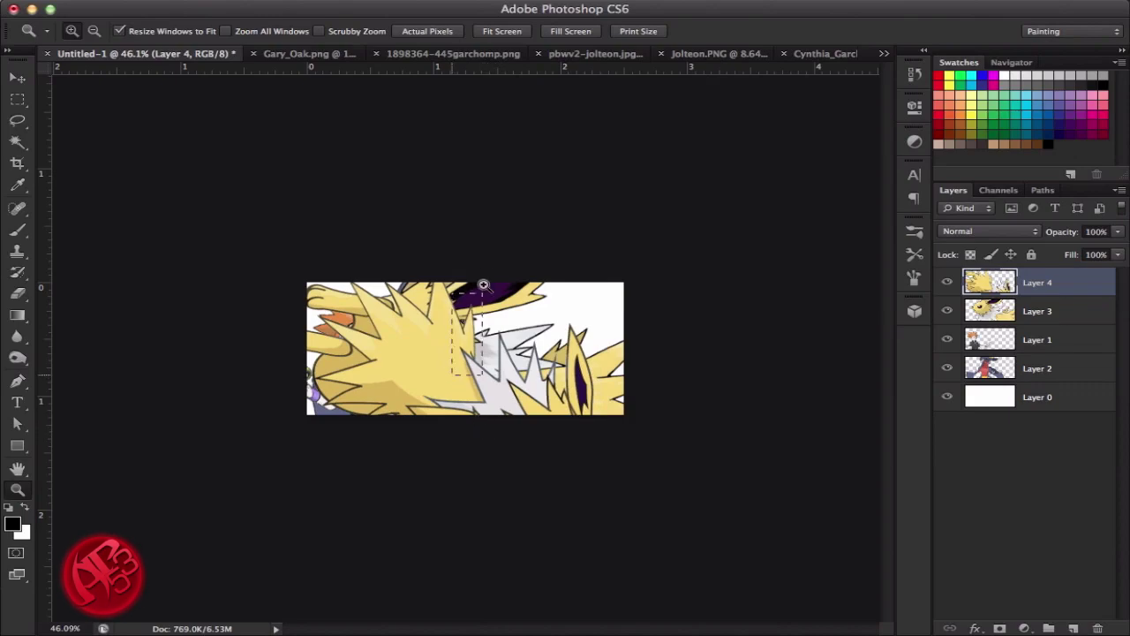
left_click_drag(484, 284, 496, 274)
left_click_drag(376, 327, 404, 421)
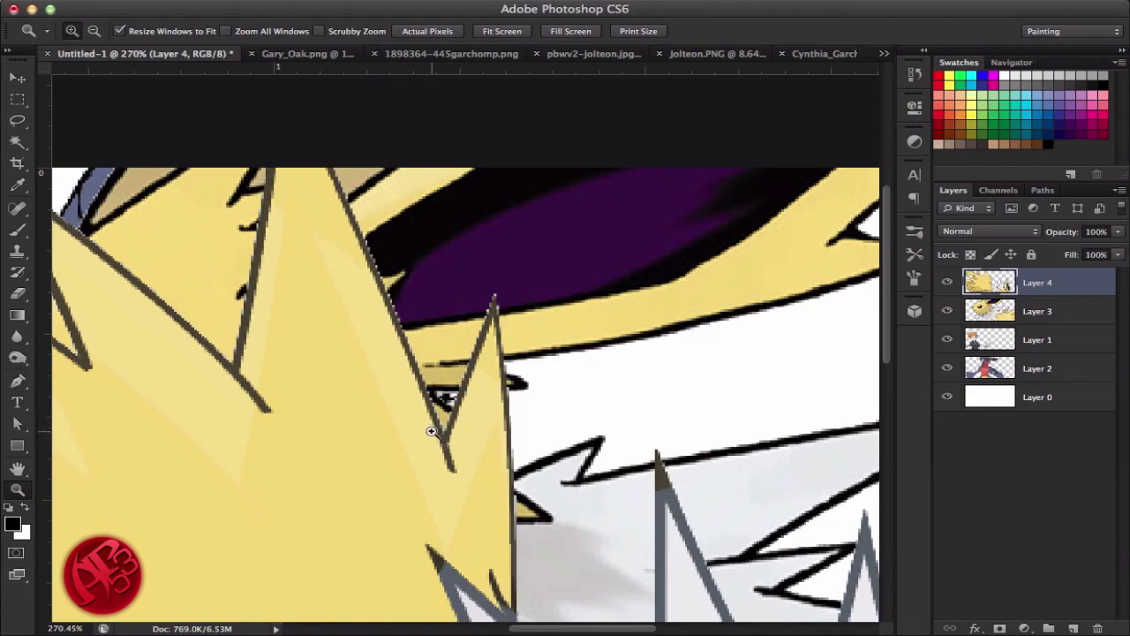
left_click(494, 420, "alt")
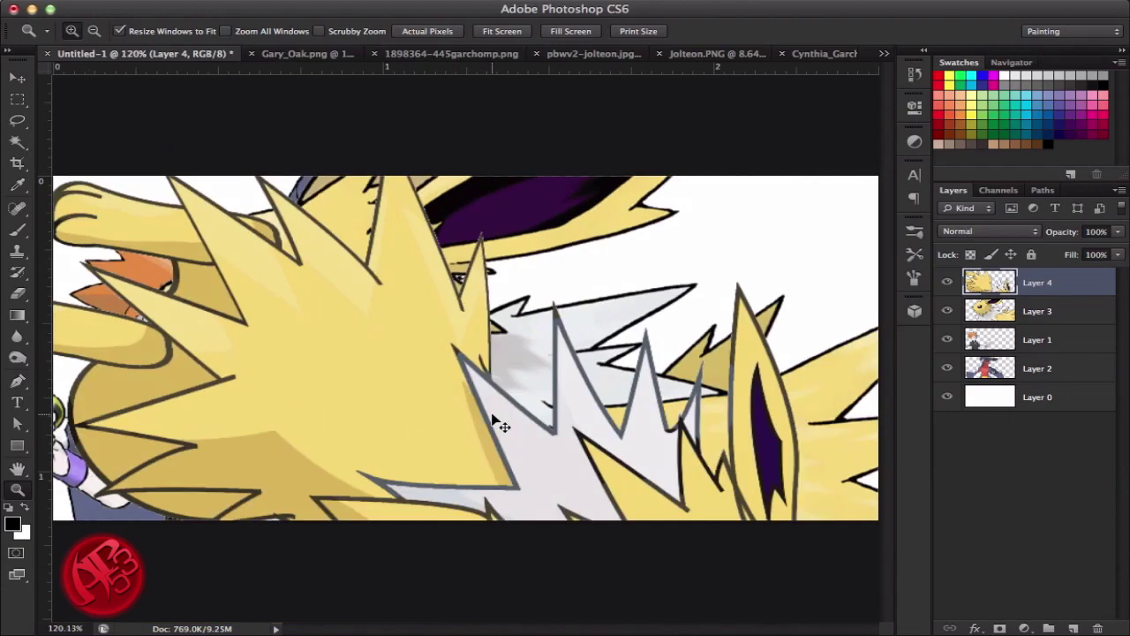
left_click(499, 422, "alt")
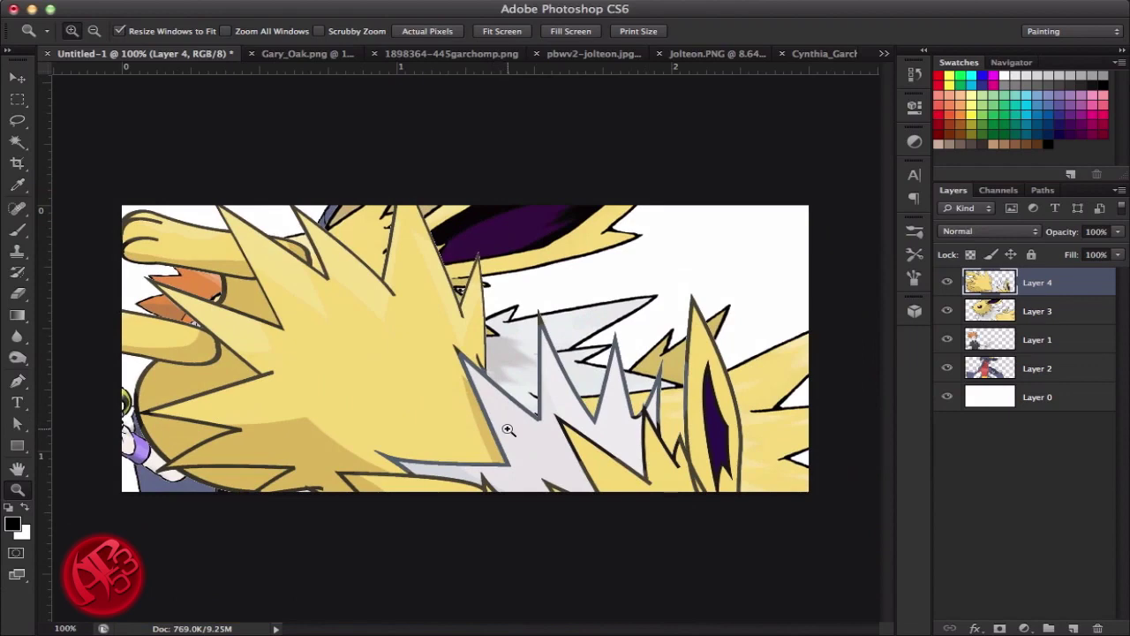
key("BackSpace")
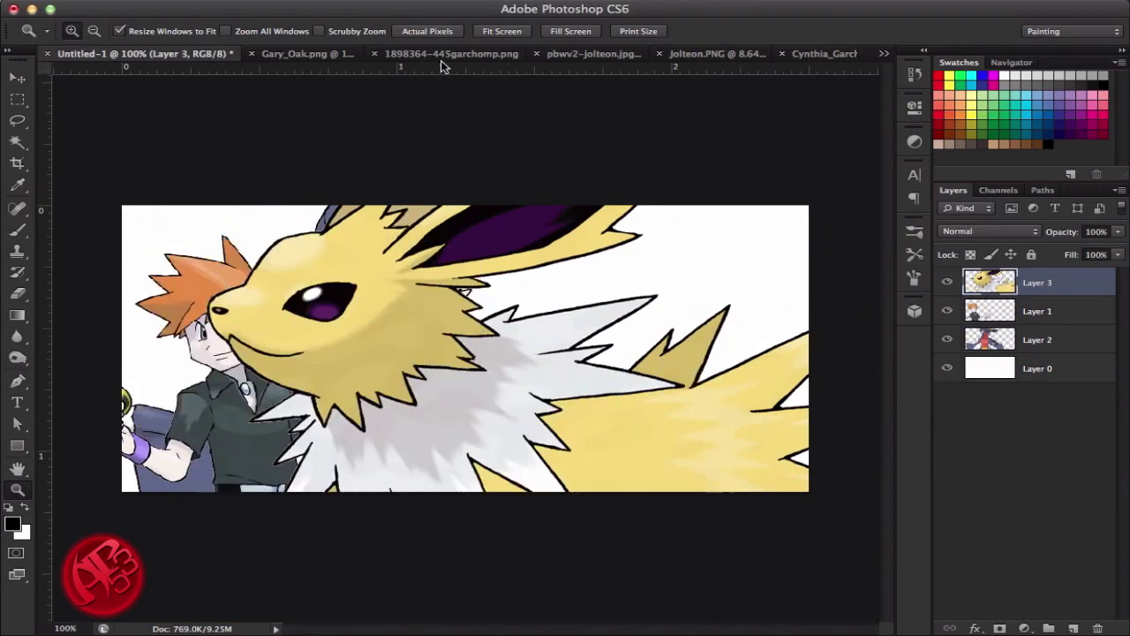
Return to Jolteon.PNG and undo back to the intact white background with its Magic Wand selection active
left_click(706, 52)
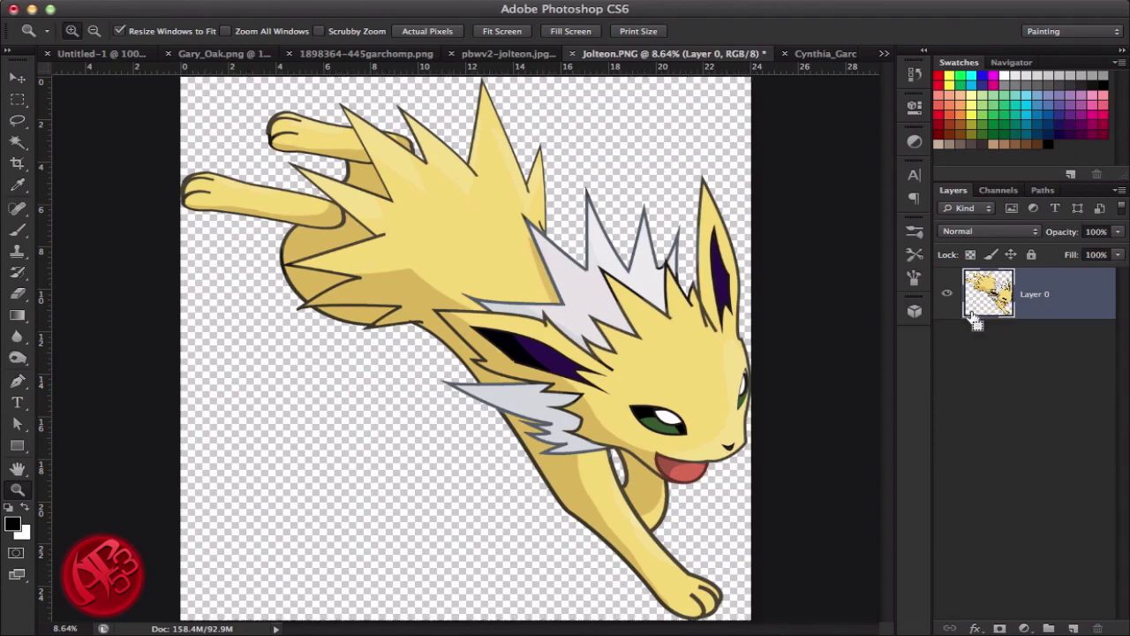
key("super+BackSpace")
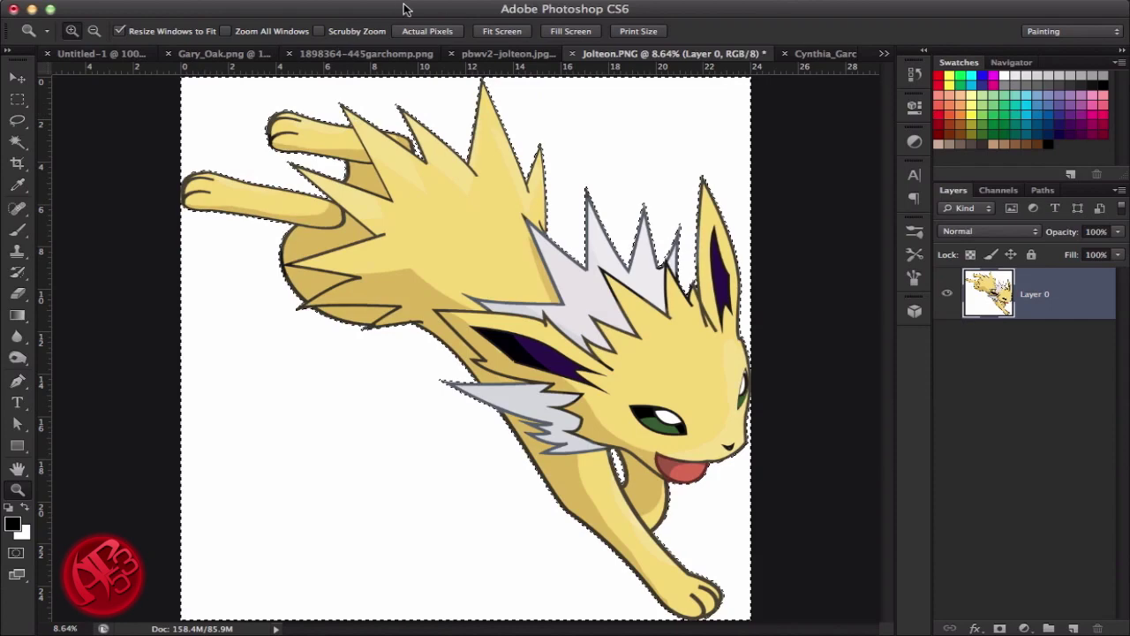
key("w")
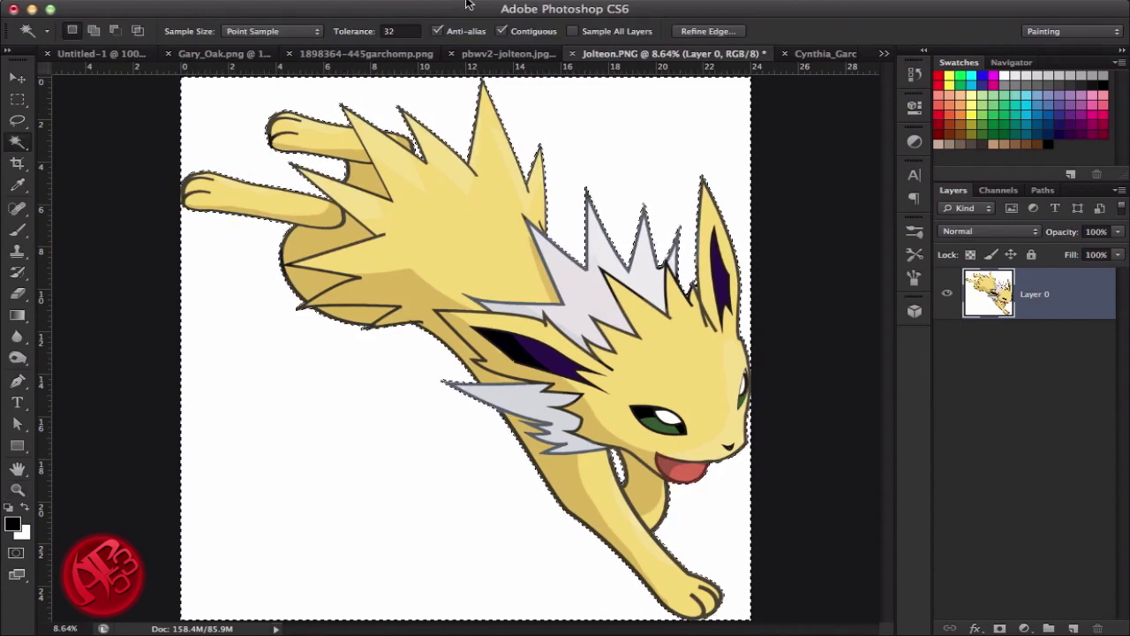
Invert the background selection so that Jolteon is selected, and open Refine Edge for it
left_click(415, 2)
left_click(409, 51)
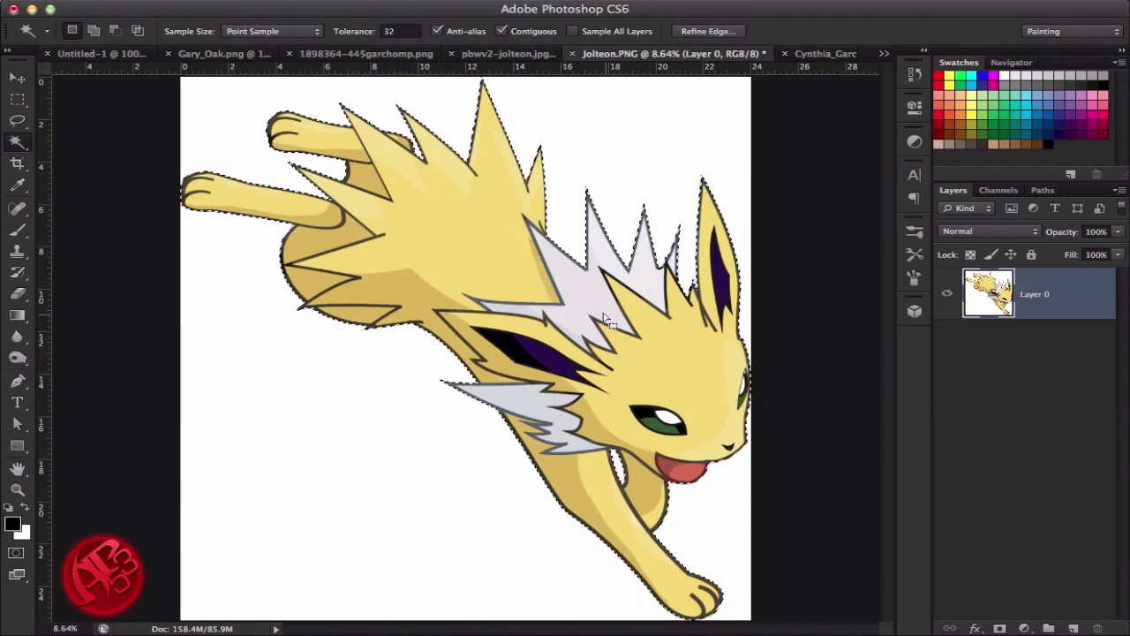
left_click(397, 1)
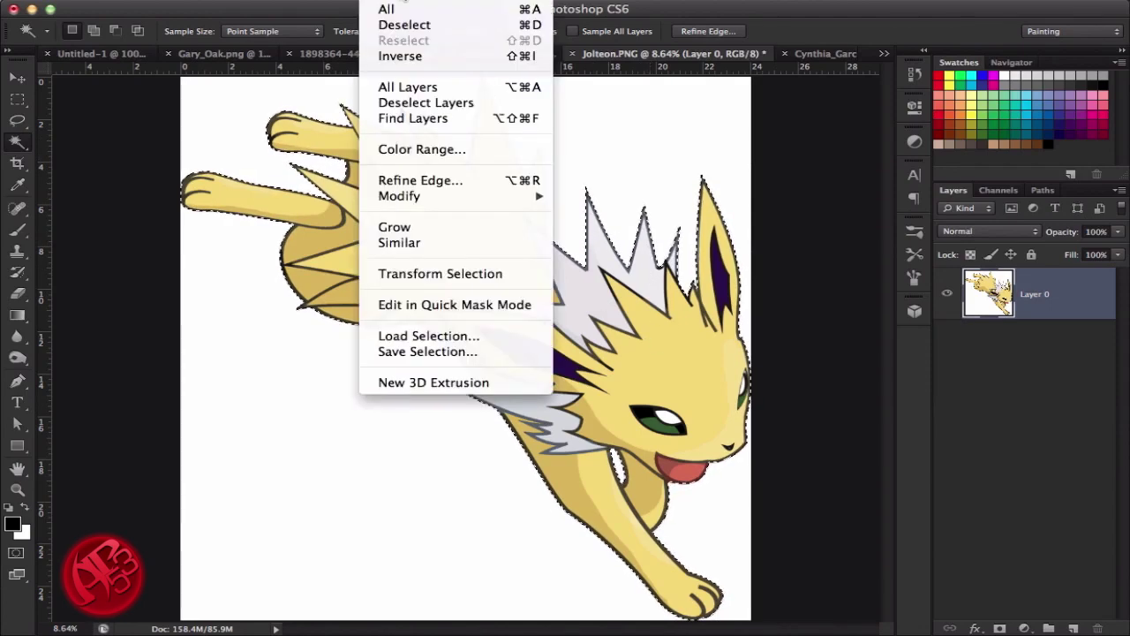
left_click(409, 182)
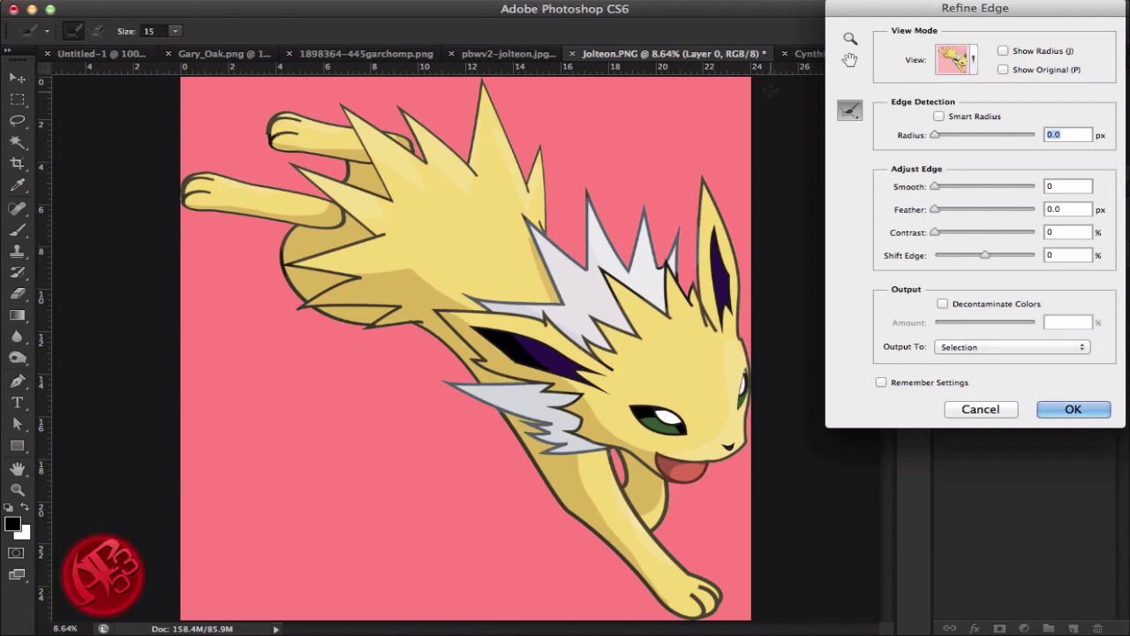
Brush the Refine Radius tool at size 90 along the yellow back spike beside the white mane
left_click(857, 38)
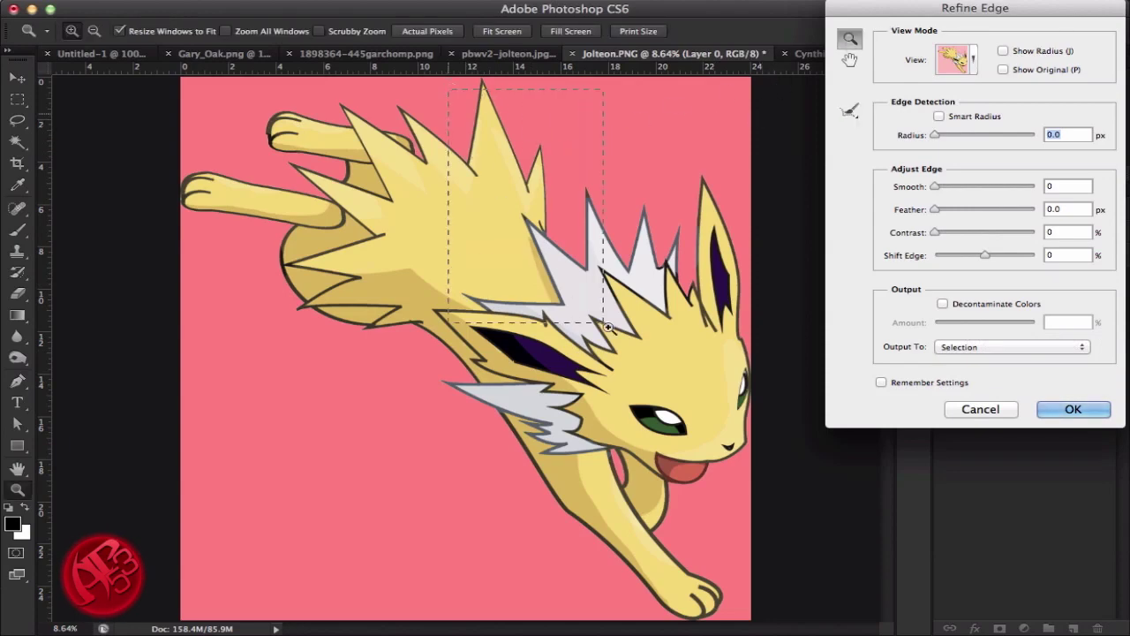
left_click(596, 314)
left_click_drag(588, 151, 385, 365)
left_click_drag(487, 301, 439, 88)
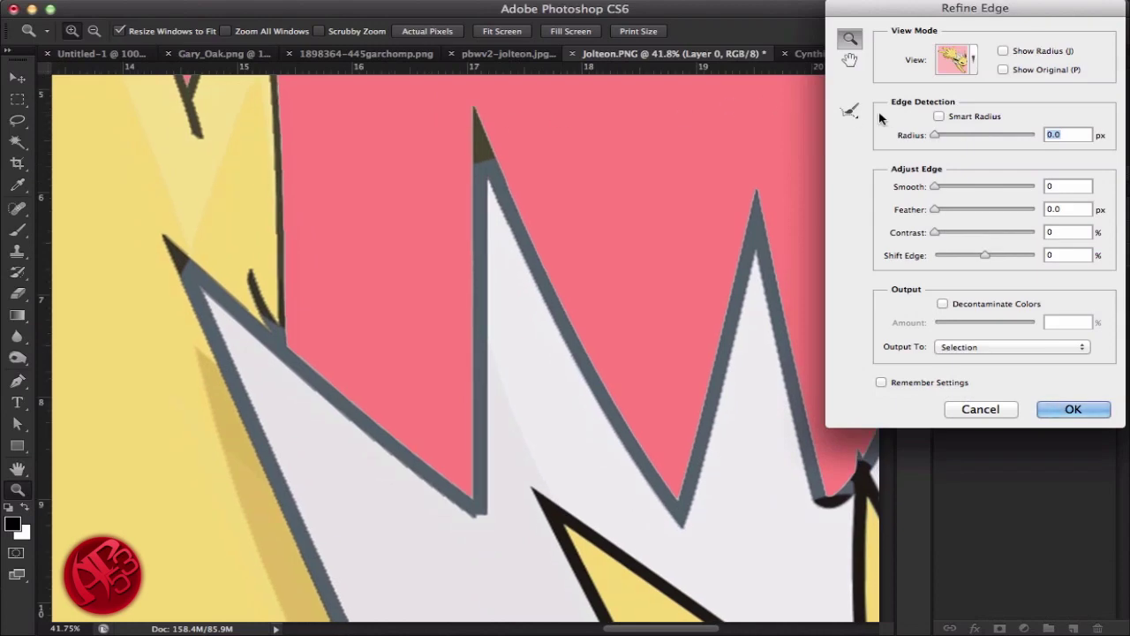
left_click(850, 110)
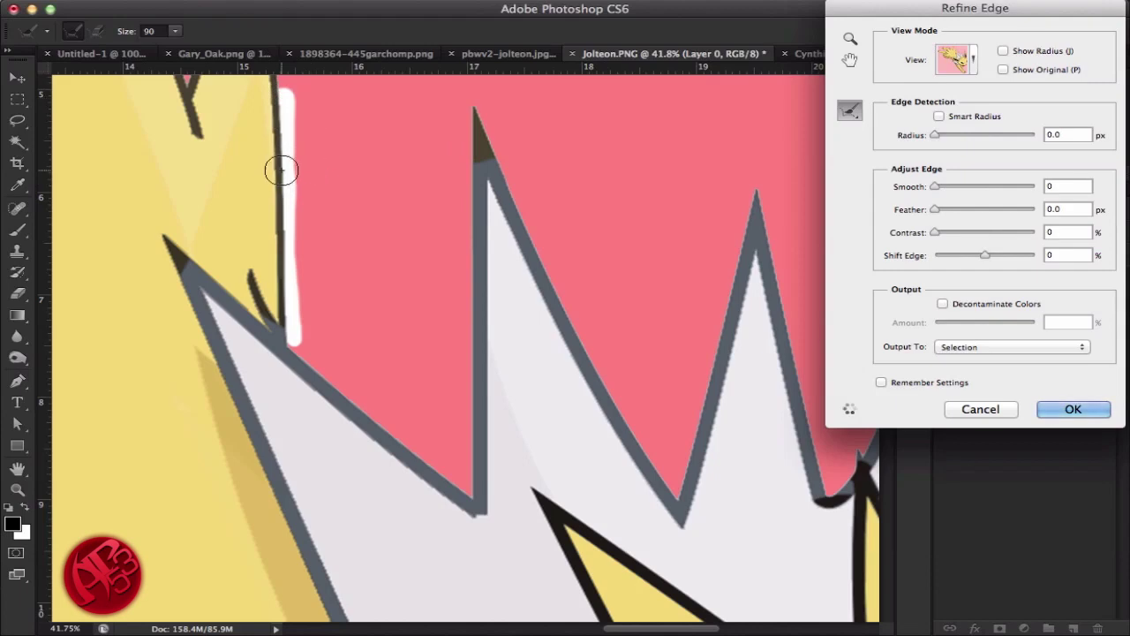
mouse_move(255, 151)
left_mouse_down()
mouse_move(270, 369)
mouse_move(302, 345)
mouse_move(275, 88)
left_mouse_up()
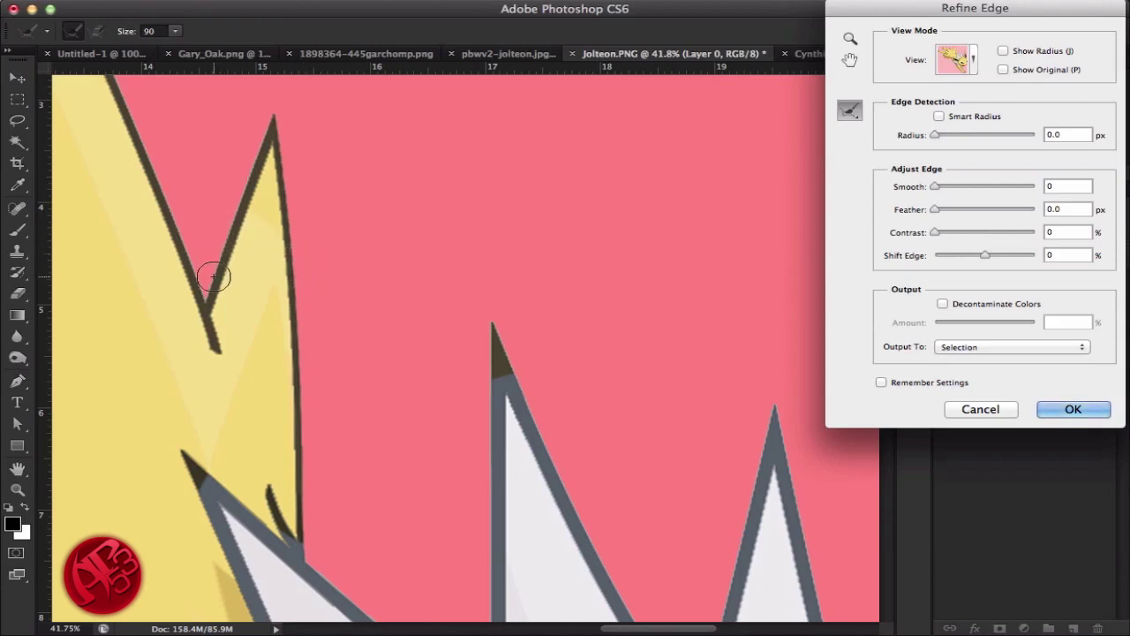
mouse_move(215, 267)
left_mouse_down()
mouse_move(264, 104)
mouse_move(259, 139)
left_mouse_up()
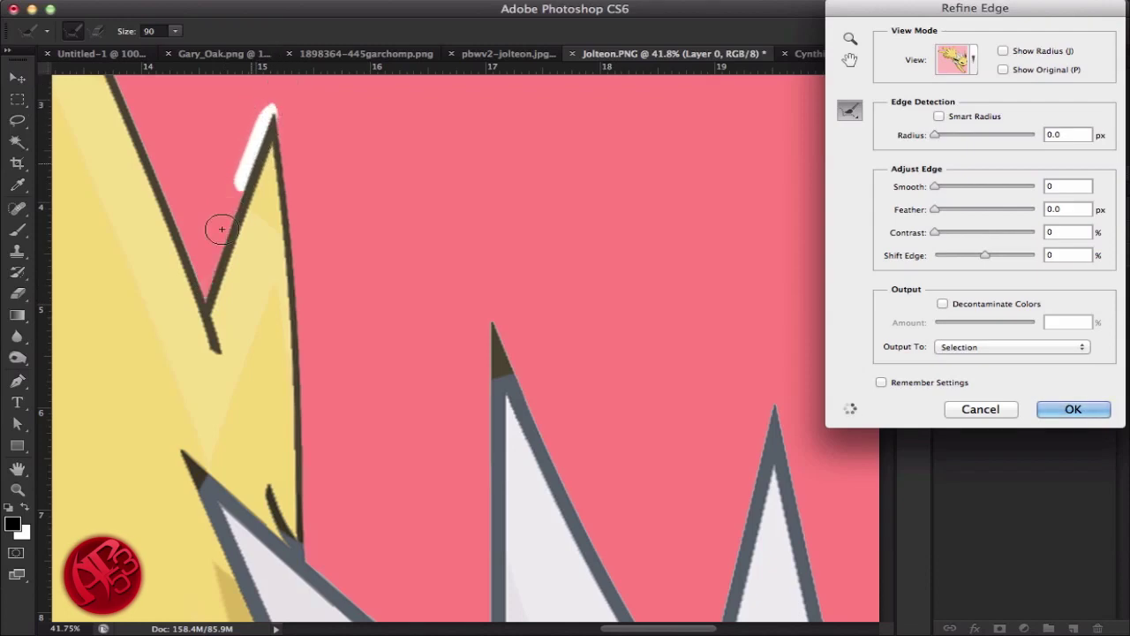
left_click_drag(209, 196, 292, 350)
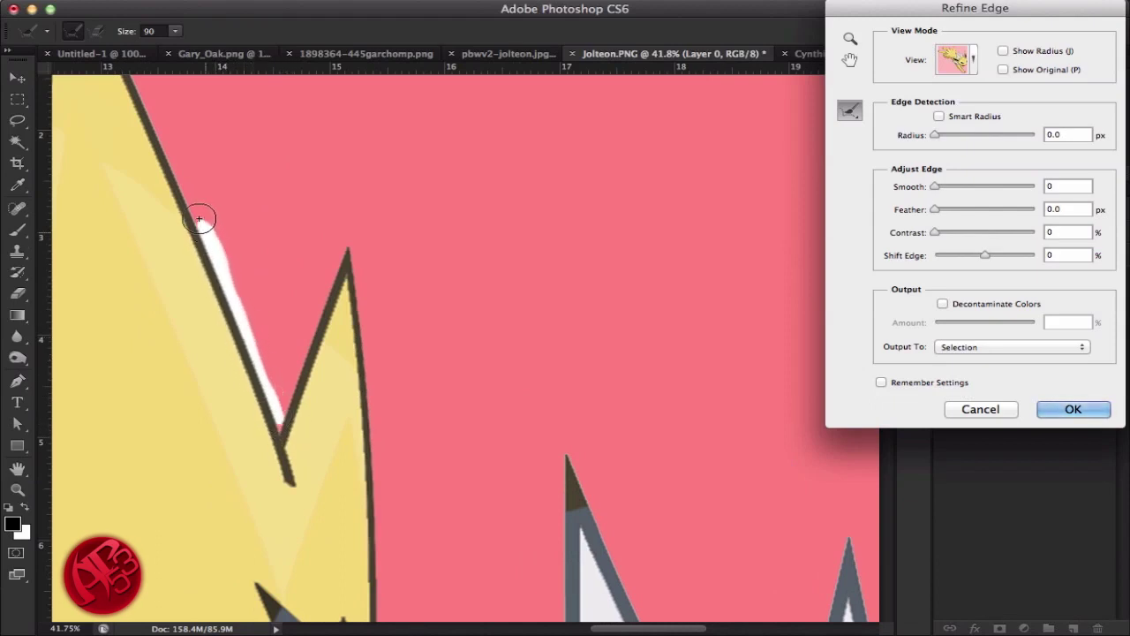
Refine the edges of the tall back spikes with size 90 strokes, working from the mane toward the hind legs
left_click_drag(252, 360, 374, 530)
left_click_drag(211, 333, 197, 294)
mouse_move(230, 332)
left_mouse_down()
mouse_move(267, 341)
mouse_move(231, 312)
mouse_move(275, 315)
left_mouse_up()
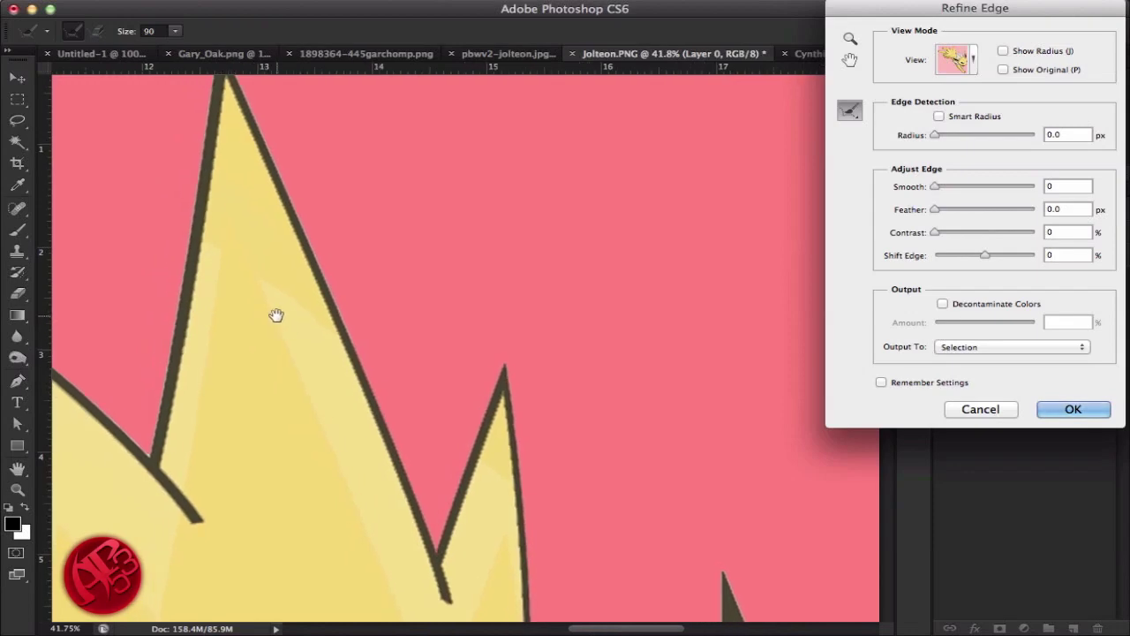
left_click_drag(163, 459, 231, 93)
mouse_move(254, 134)
left_mouse_down()
mouse_move(270, 220)
mouse_move(427, 553)
mouse_move(665, 532)
left_mouse_up()
mouse_move(83, 252)
left_mouse_down()
mouse_move(353, 460)
mouse_move(414, 532)
left_mouse_up()
left_click_drag(236, 352, 375, 319)
left_click_drag(209, 224, 305, 388)
Reduce the refine brush to size 45 and brush along the rear back spikes and around the upper hind leg
key("bracketleft")
key("bracketleft")
key("bracketleft")
key("bracketleft")
key("bracketleft")
mouse_move(296, 372)
left_mouse_down()
mouse_move(352, 492)
mouse_move(233, 361)
mouse_move(146, 347)
mouse_move(441, 487)
left_mouse_up()
mouse_move(412, 469)
left_mouse_down()
mouse_move(313, 406)
mouse_move(236, 400)
mouse_move(263, 453)
mouse_move(419, 343)
mouse_move(692, 413)
left_mouse_up()
scroll(277, 459, "left", 8)
scroll(277, 459, "down", 1)
mouse_move(277, 455)
left_mouse_down()
mouse_move(286, 482)
mouse_move(537, 565)
mouse_move(653, 590)
left_mouse_up()
scroll(653, 590, "down", 4)
scroll(653, 589, "right", 3)
left_click_drag(491, 376, 481, 464)
left_click_drag(210, 369, 480, 466)
left_click_drag(216, 375, 424, 555)
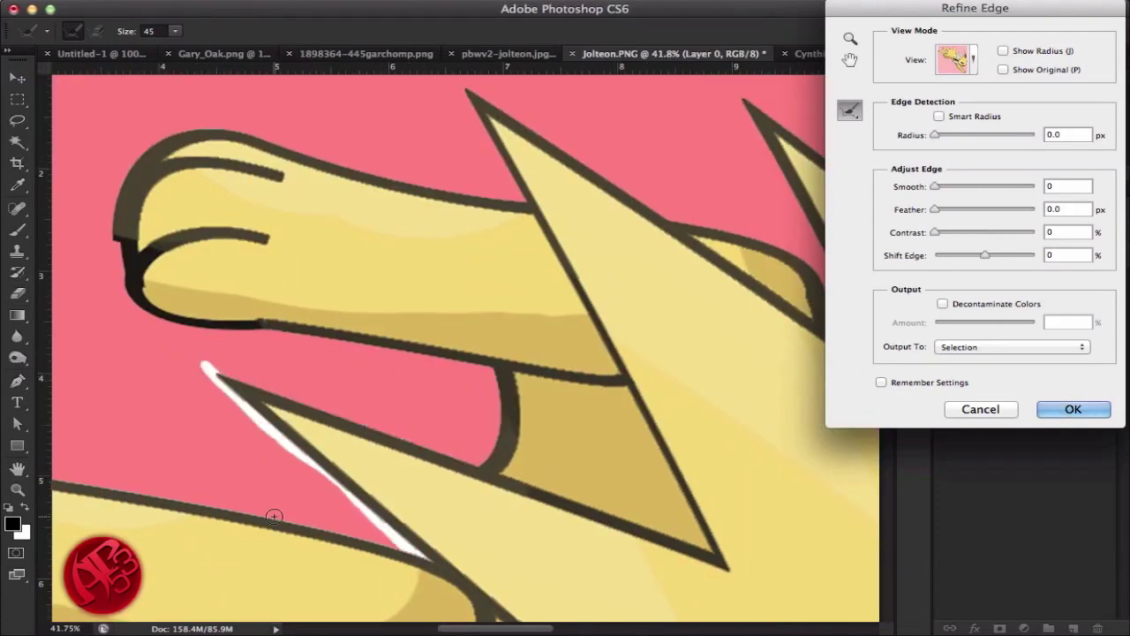
Brush the Refine Radius tool at size 45 around the lower hind leg and its paw
left_click(956, 59)
left_click_drag(157, 308, 744, 442)
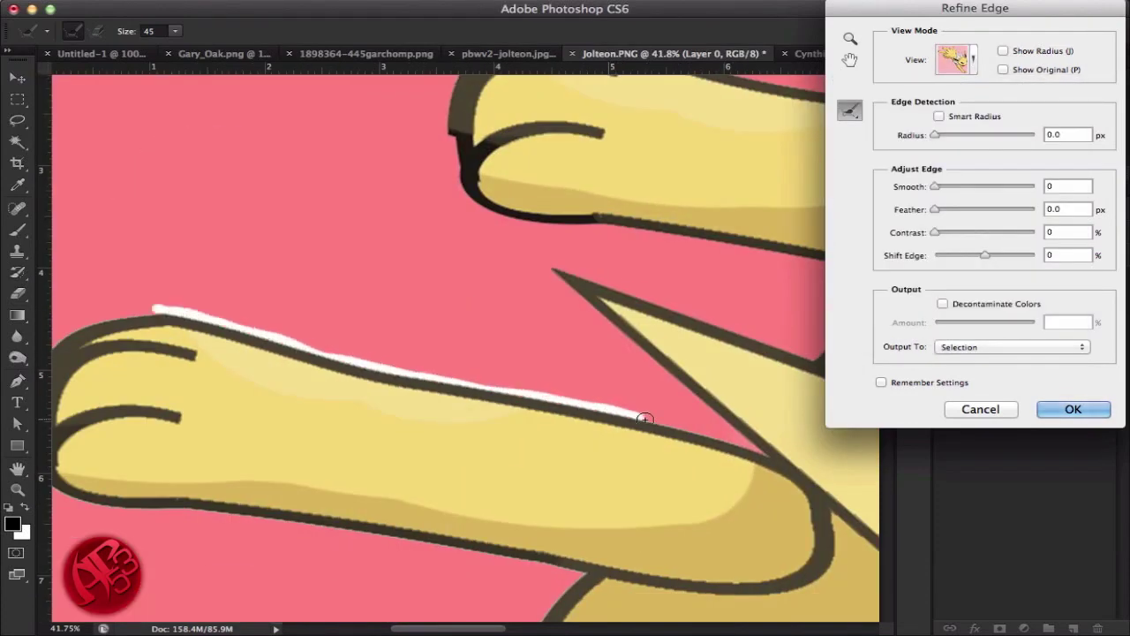
mouse_move(204, 331)
left_mouse_down()
mouse_move(242, 321)
mouse_move(482, 362)
left_mouse_up()
mouse_move(445, 340)
left_mouse_down()
mouse_move(395, 350)
mouse_move(320, 415)
left_mouse_up()
left_click_drag(313, 485, 535, 556)
left_click_drag(555, 432, 214, 279)
mouse_move(186, 397)
left_mouse_down()
mouse_move(524, 455)
mouse_move(475, 237)
left_mouse_up()
left_click_drag(450, 535, 479, 253)
Refine the edge along Jolteon's rump spikes and belly up to the pointed grey chest tuft
left_click_drag(462, 474, 383, 285)
left_click_drag(360, 314, 452, 475)
mouse_move(465, 495)
left_mouse_down()
mouse_move(409, 410)
mouse_move(438, 380)
left_mouse_up()
left_click_drag(499, 414, 401, 359)
mouse_move(332, 325)
left_mouse_down()
mouse_move(462, 394)
mouse_move(600, 409)
mouse_move(422, 318)
left_mouse_up()
mouse_move(415, 338)
left_mouse_down()
mouse_move(407, 360)
mouse_move(671, 338)
left_mouse_up()
mouse_move(645, 374)
left_mouse_down()
mouse_move(298, 238)
mouse_move(525, 378)
mouse_move(596, 475)
left_mouse_up()
mouse_move(465, 468)
left_mouse_down()
mouse_move(359, 376)
mouse_move(318, 368)
mouse_move(556, 495)
left_mouse_up()
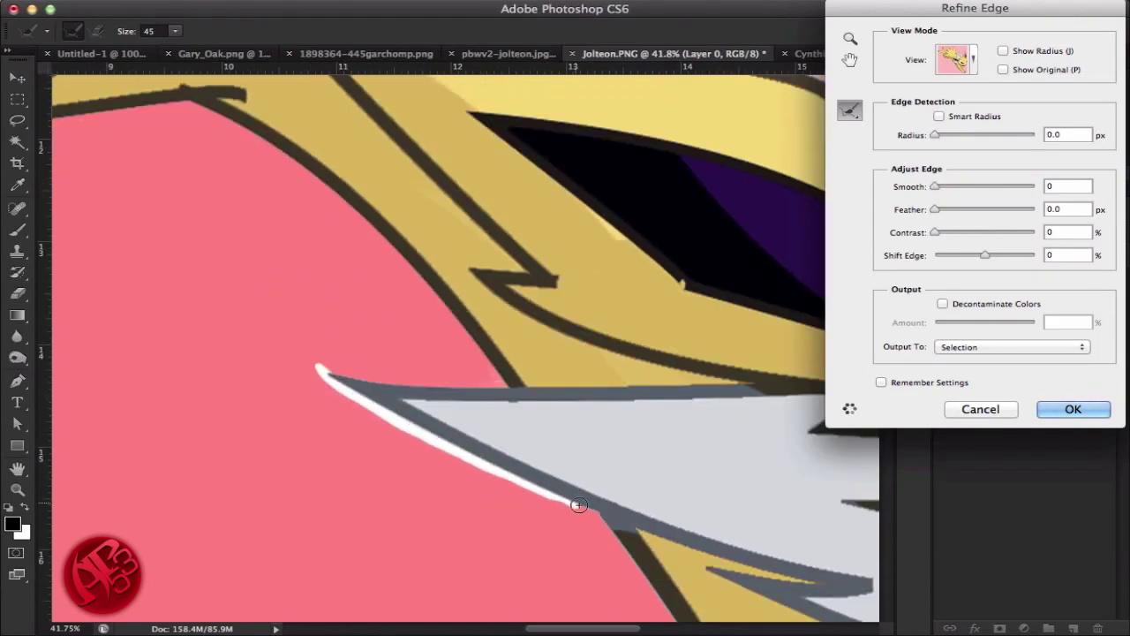
Refine the edge from the pointed grey chest tuft down the outer side of Jolteon's extended foreleg
scroll(441, 378, "down", 3)
scroll(441, 379, "right", 3)
left_click_drag(369, 295, 551, 565)
scroll(424, 347, "down", 3)
scroll(424, 348, "right", 2)
left_click_drag(402, 311, 592, 583)
scroll(453, 393, "down", 3)
scroll(454, 394, "right", 2)
left_click_drag(429, 376, 689, 590)
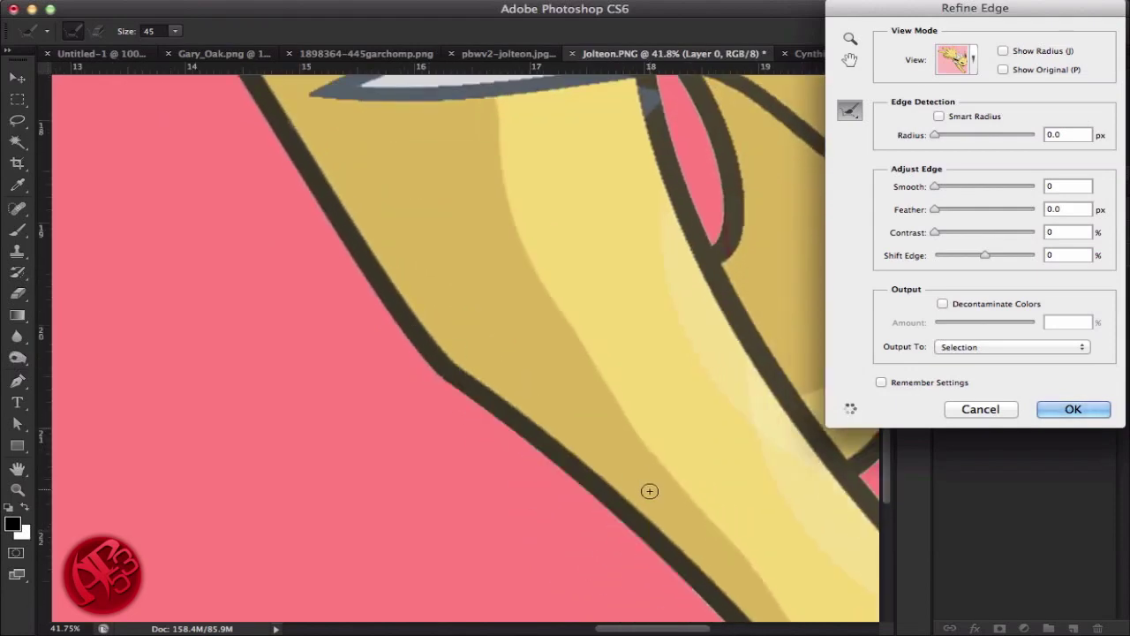
Brush the refine edge at size 45 around the extended front paw and back up its inner side
scroll(645, 486, "down", 3)
scroll(645, 487, "right", 3)
left_click_drag(301, 260, 556, 534)
left_click_drag(579, 457, 446, 286)
mouse_move(429, 378)
left_mouse_down()
mouse_move(494, 404)
mouse_move(685, 264)
mouse_move(594, 183)
left_mouse_up()
left_click_drag(552, 187, 525, 403)
mouse_move(326, 201)
left_mouse_down()
mouse_move(426, 308)
mouse_move(606, 434)
left_mouse_up()
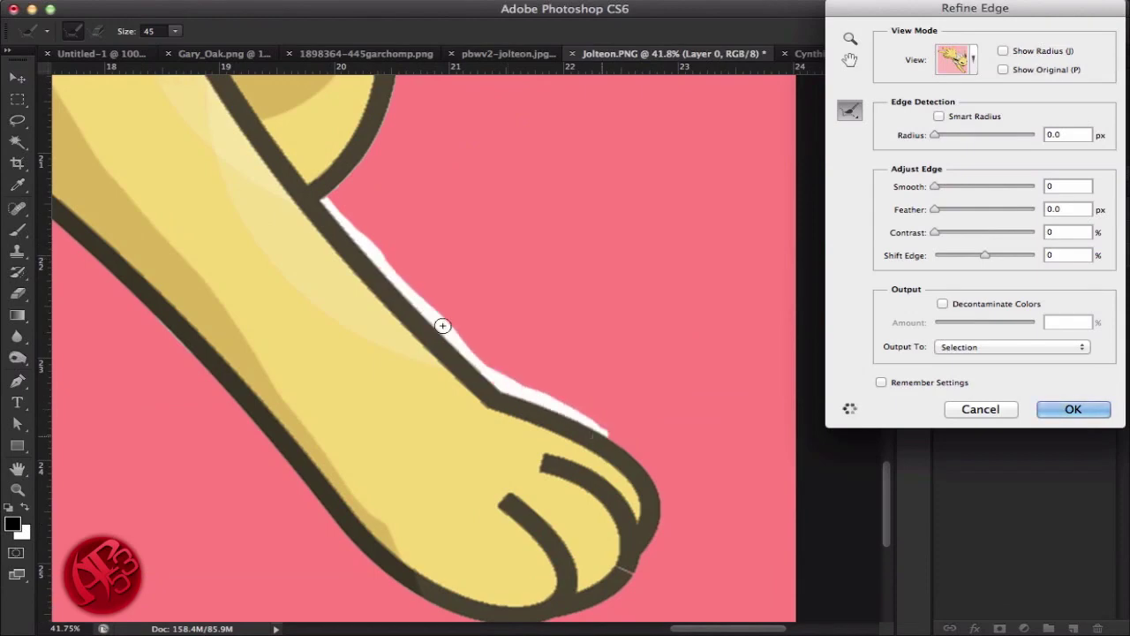
Refine the edge up the inner foreleg, around the second foreleg and along Jolteon's mouth and face
left_click_drag(441, 326, 566, 500)
mouse_move(449, 374)
left_mouse_down()
mouse_move(524, 133)
mouse_move(668, 134)
mouse_move(521, 317)
left_mouse_up()
mouse_move(482, 310)
left_mouse_down()
mouse_move(555, 218)
mouse_move(741, 115)
left_mouse_up()
mouse_move(741, 116)
left_mouse_down()
mouse_move(673, 234)
mouse_move(548, 401)
left_mouse_up()
left_click_drag(548, 408, 556, 181)
left_click_drag(504, 267, 481, 609)
left_click_drag(544, 407, 483, 175)
left_click_drag(466, 130, 445, 404)
mouse_move(463, 455)
left_mouse_down()
mouse_move(450, 157)
mouse_move(449, 481)
mouse_move(357, 174)
left_mouse_up()
Refine the edge around the upright ear and the neighbouring mane spikes with size 45 strokes
left_click_drag(374, 292, 416, 446)
left_click_drag(327, 184, 391, 317)
mouse_move(335, 199)
left_mouse_down()
mouse_move(324, 202)
mouse_move(300, 514)
left_mouse_up()
left_click_drag(354, 484, 455, 246)
mouse_move(400, 249)
left_mouse_down()
mouse_move(373, 501)
mouse_move(323, 318)
mouse_move(325, 174)
left_mouse_up()
mouse_move(232, 386)
left_mouse_down()
mouse_move(345, 403)
mouse_move(384, 351)
mouse_move(436, 218)
left_mouse_up()
left_click_drag(338, 415, 272, 112)
left_click_drag(287, 255, 422, 321)
mouse_move(402, 178)
left_mouse_down()
mouse_move(338, 441)
mouse_move(301, 452)
left_mouse_up()
left_click_drag(267, 368, 373, 479)
Refine the edge of the remaining white mane spikes and apply the refinement with output to Selection
mouse_move(231, 196)
left_mouse_down()
mouse_move(288, 333)
mouse_move(422, 578)
left_mouse_up()
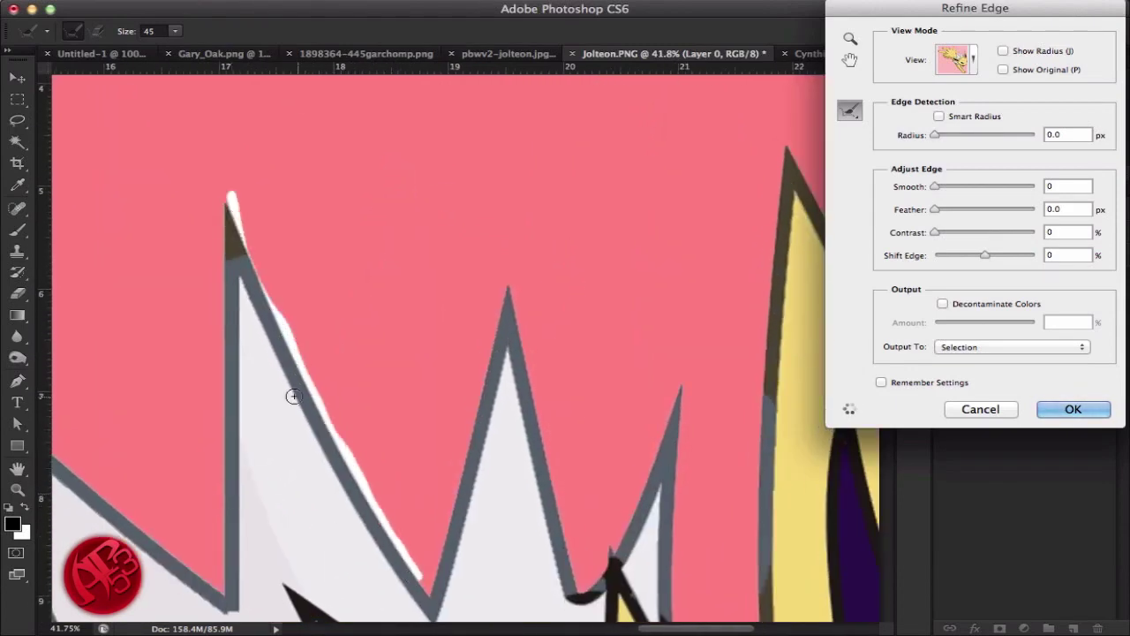
left_click_drag(316, 472, 483, 408)
mouse_move(208, 386)
left_mouse_down()
mouse_move(383, 538)
mouse_move(391, 151)
left_mouse_up()
scroll(461, 383, "left", 2)
scroll(461, 383, "up", 1)
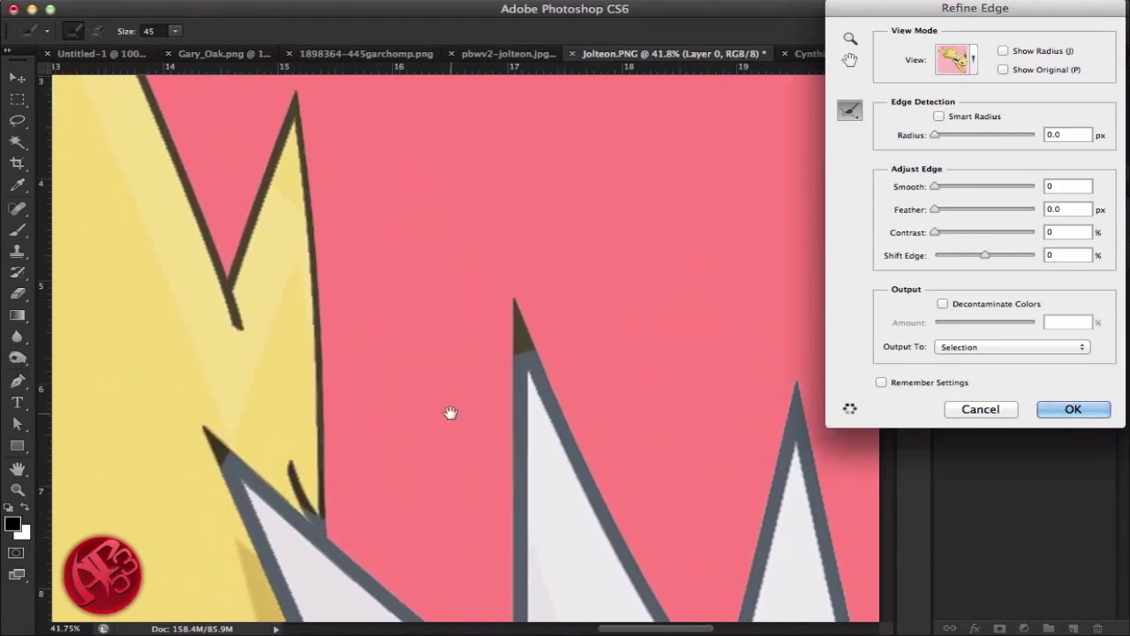
scroll(530, 353, "right", 4)
scroll(530, 353, "down", 3)
left_click(1051, 408)
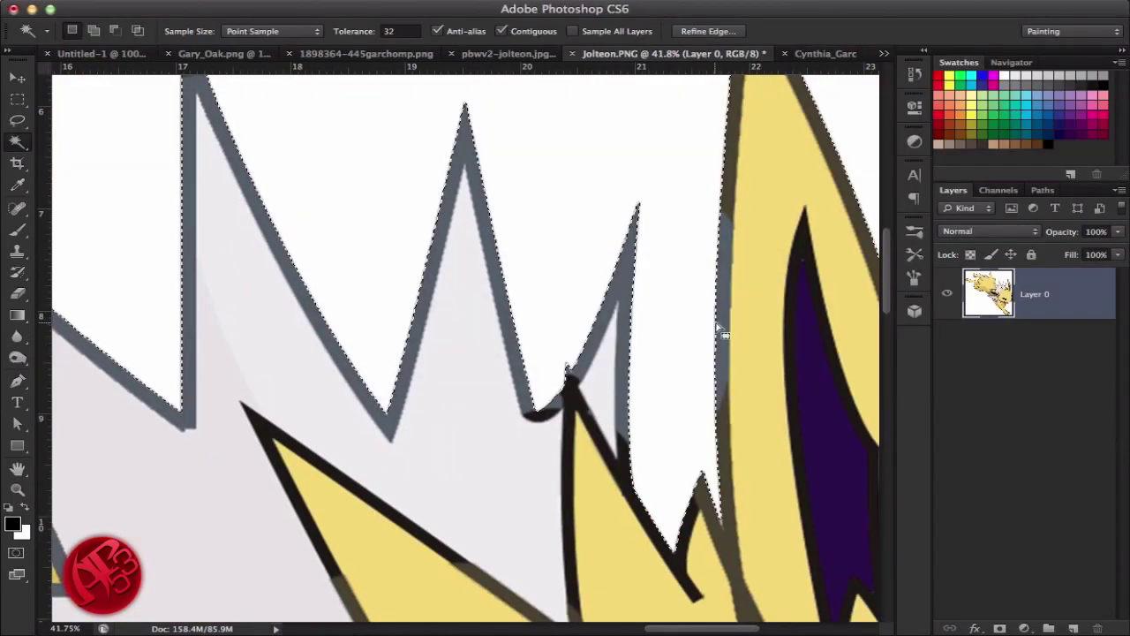
Invert the selection to the white background and invert it back to Jolteon
key("super+0")
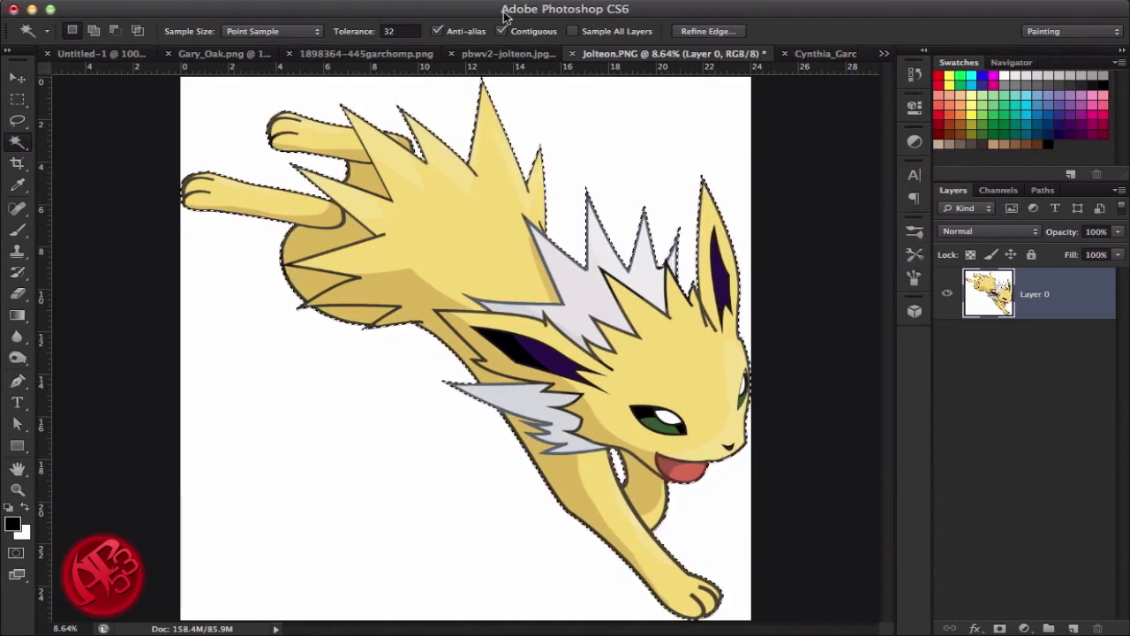
left_click(407, 2)
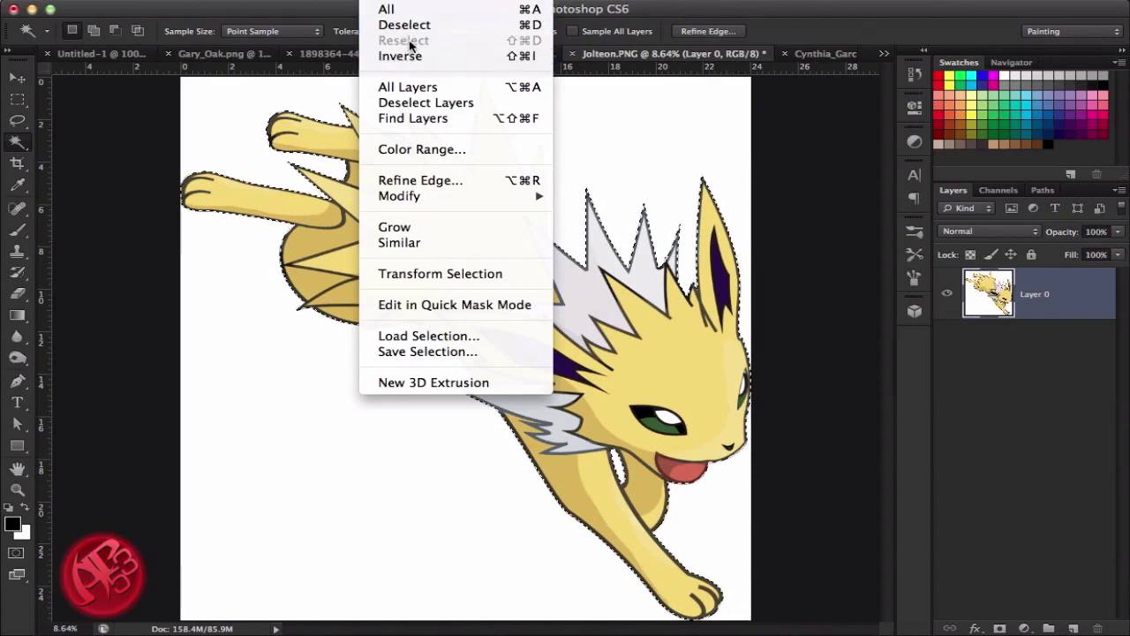
left_click(388, 56)
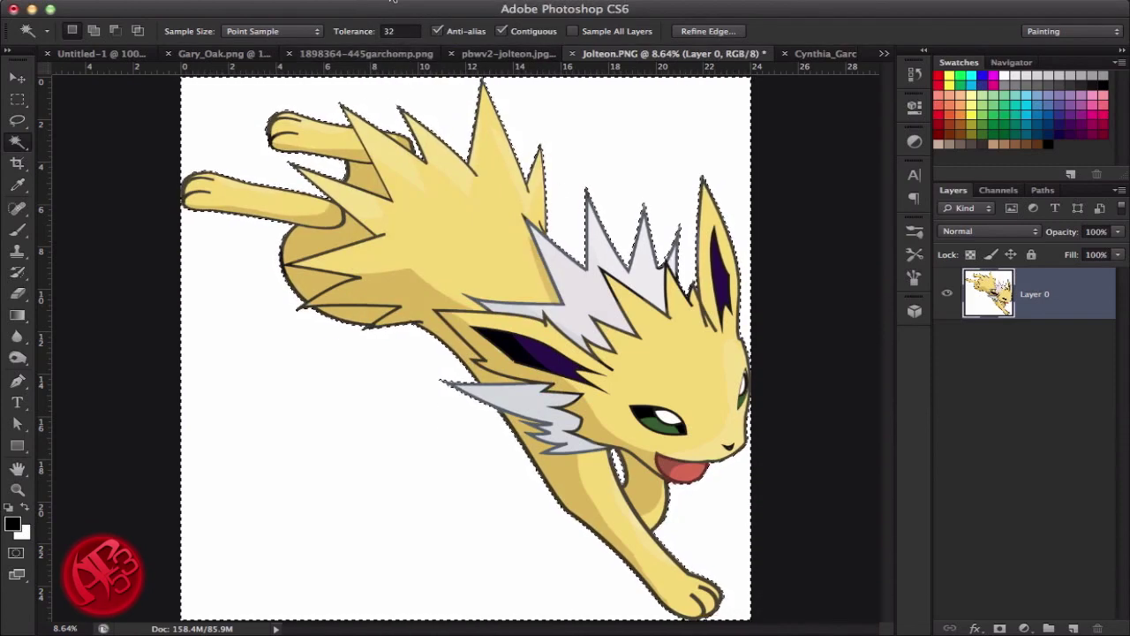
left_click(406, 56)
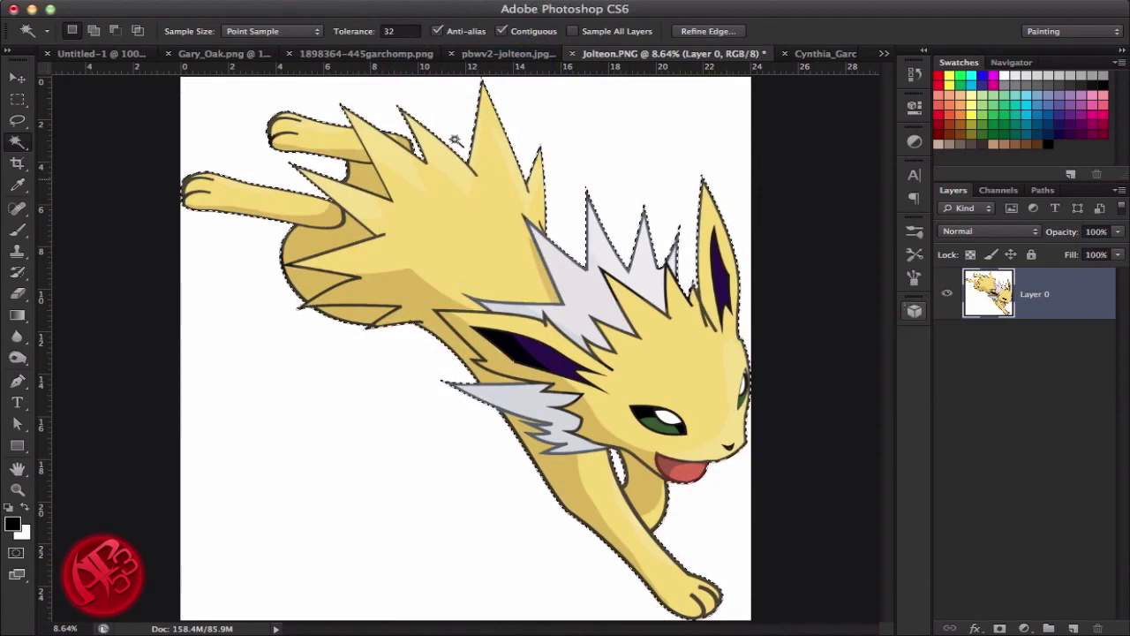
Paste the selected running Jolteon into Untitled-1 as a new layer above Layer 3
left_click(99, 55)
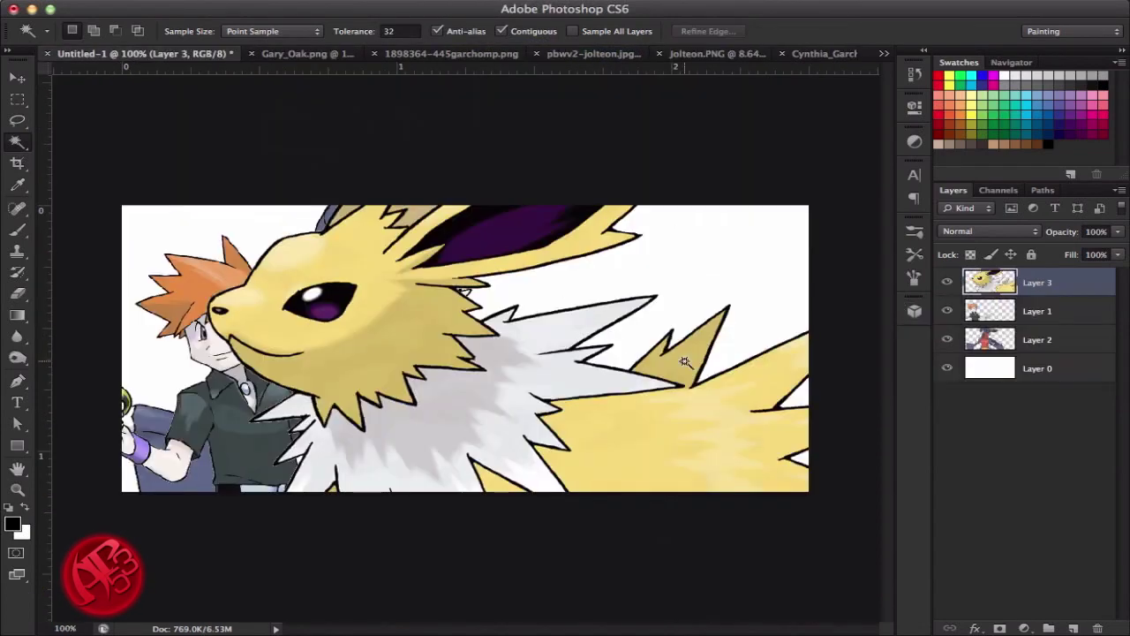
key("ctrl+shift+alt+n")
key("ctrl+minus")
key("ctrl+minus")
key("ctrl+minus")
key("ctrl+minus")
key("ctrl+minus")
key("ctrl+minus")
key("ctrl+minus")
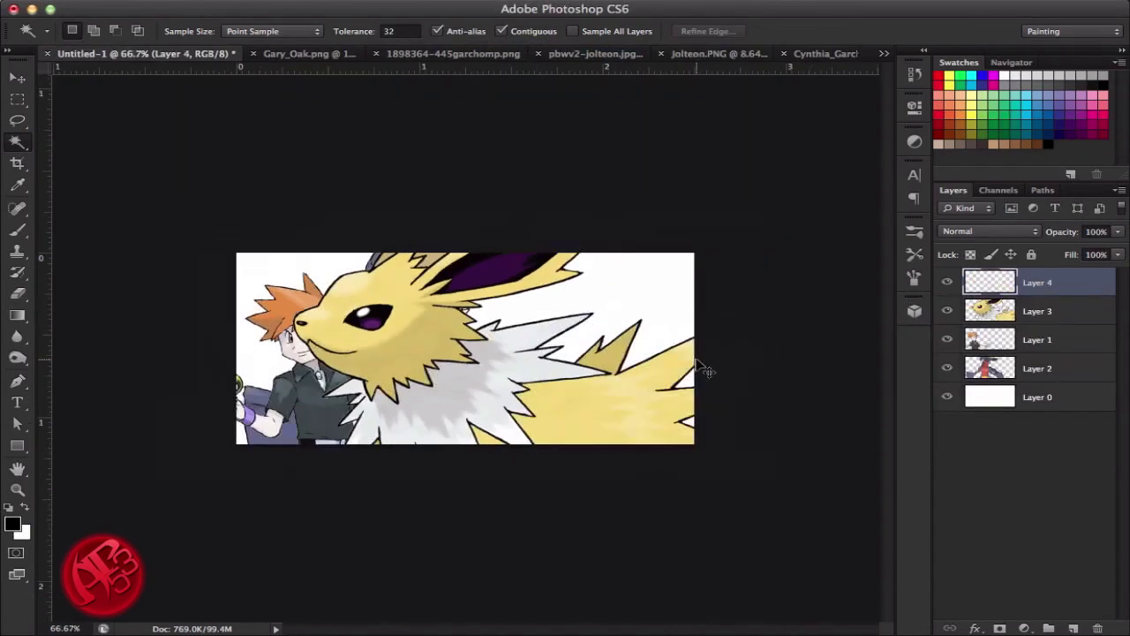
key("ctrl+minus")
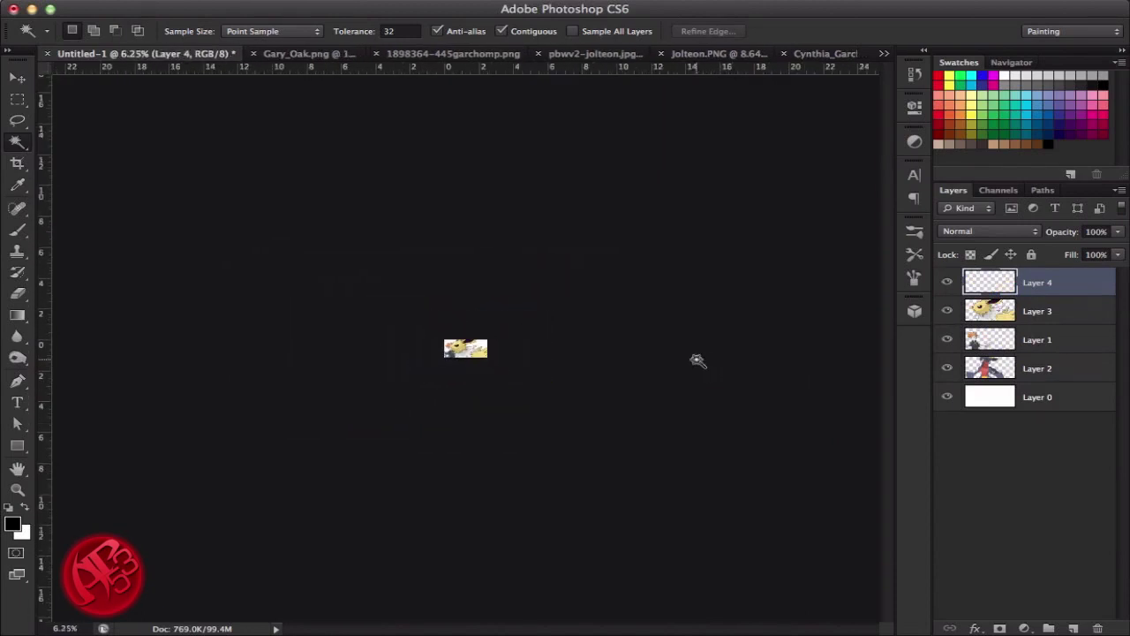
Scale the pasted Jolteon down to 7.35% and place it over the middle of the banner
key("ctrl+t")
left_click_drag(856, 334, 505, 368)
left_click_drag(550, 477, 595, 407)
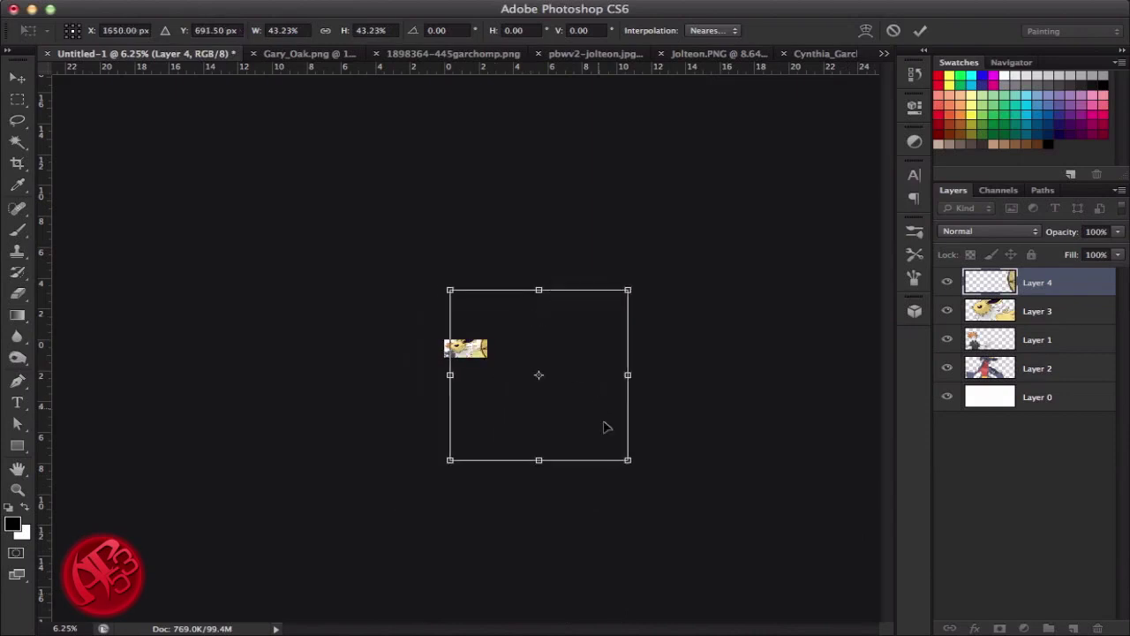
left_click_drag(632, 464, 448, 333)
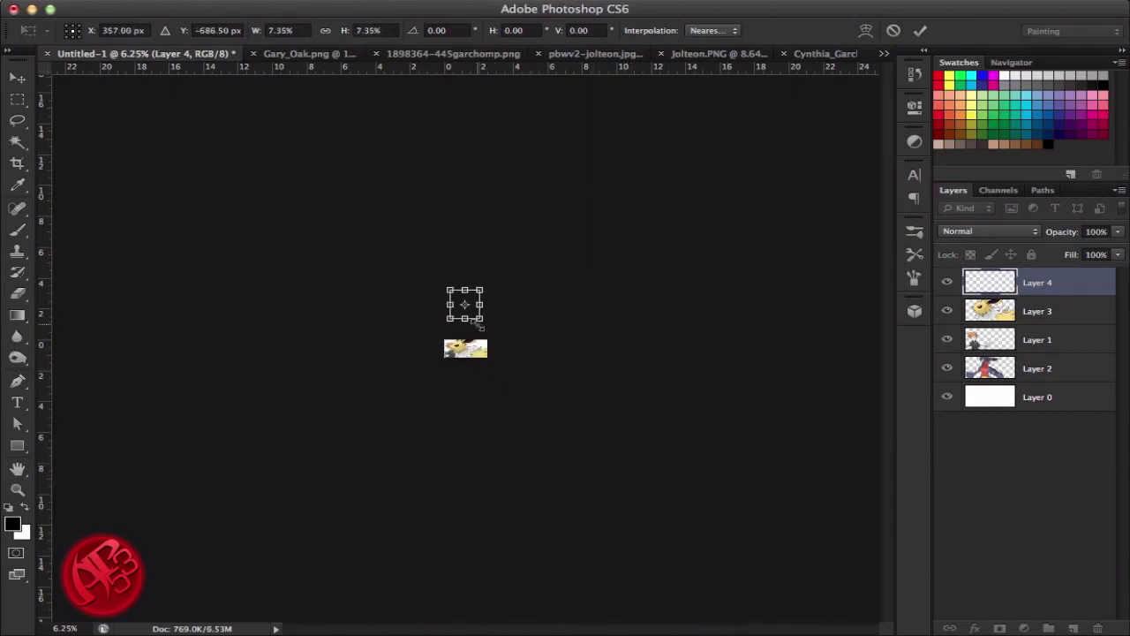
key("super+0")
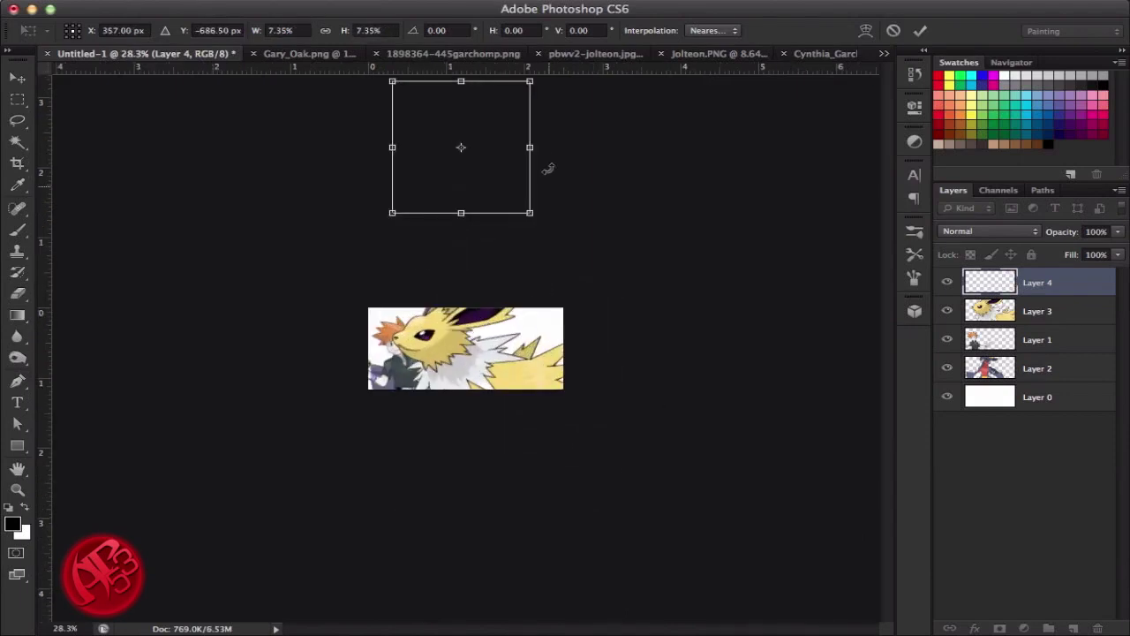
left_click_drag(481, 177, 468, 399)
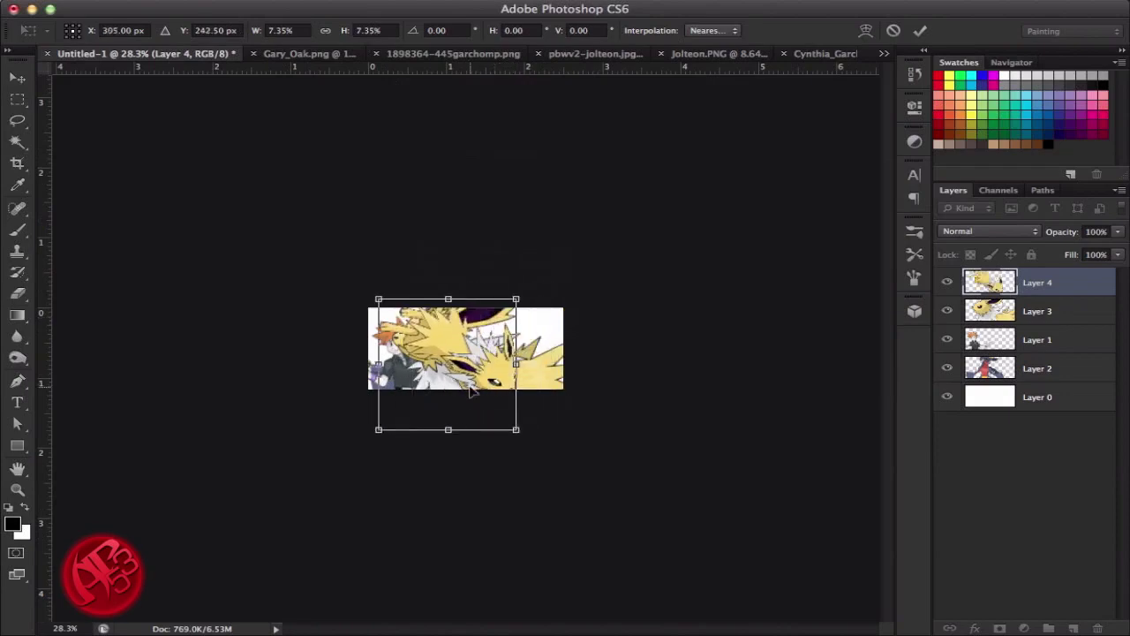
key("Return")
Zoom in on the tall back spikes and try the Eraser at size 6 on their light fringe
key("w")
scroll(469, 392, "up", 5)
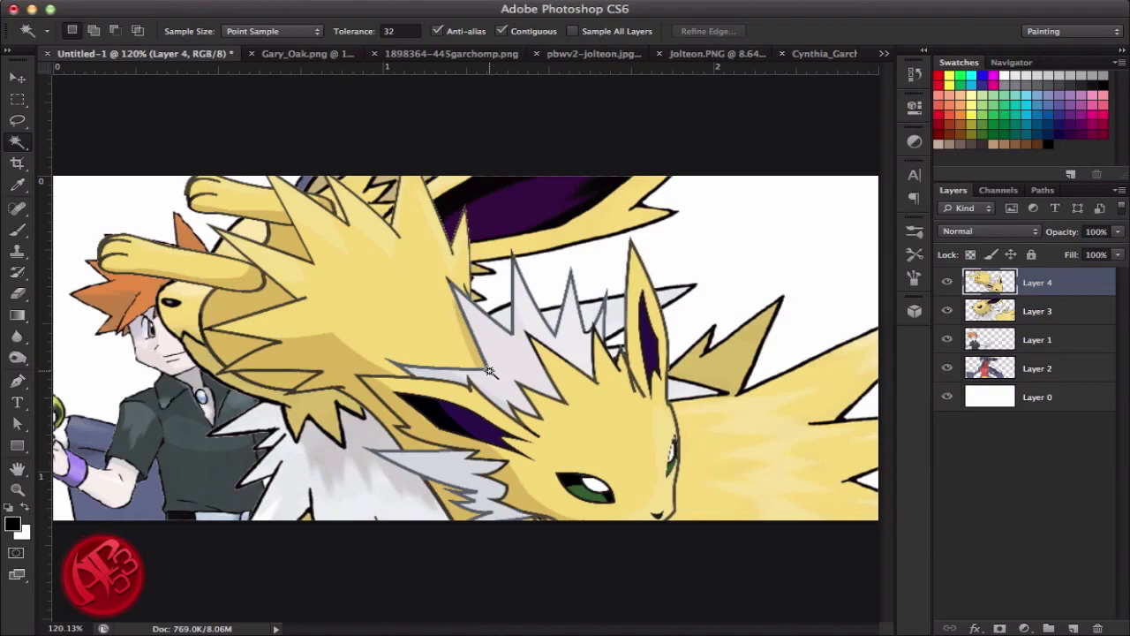
key("z")
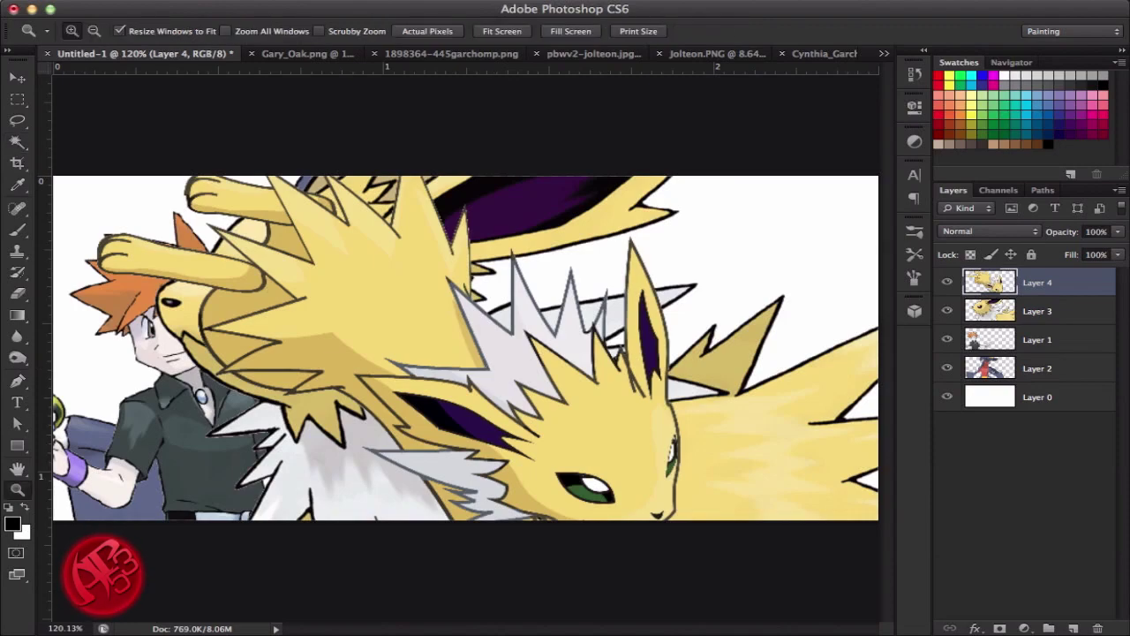
scroll(424, 197, "up", 6)
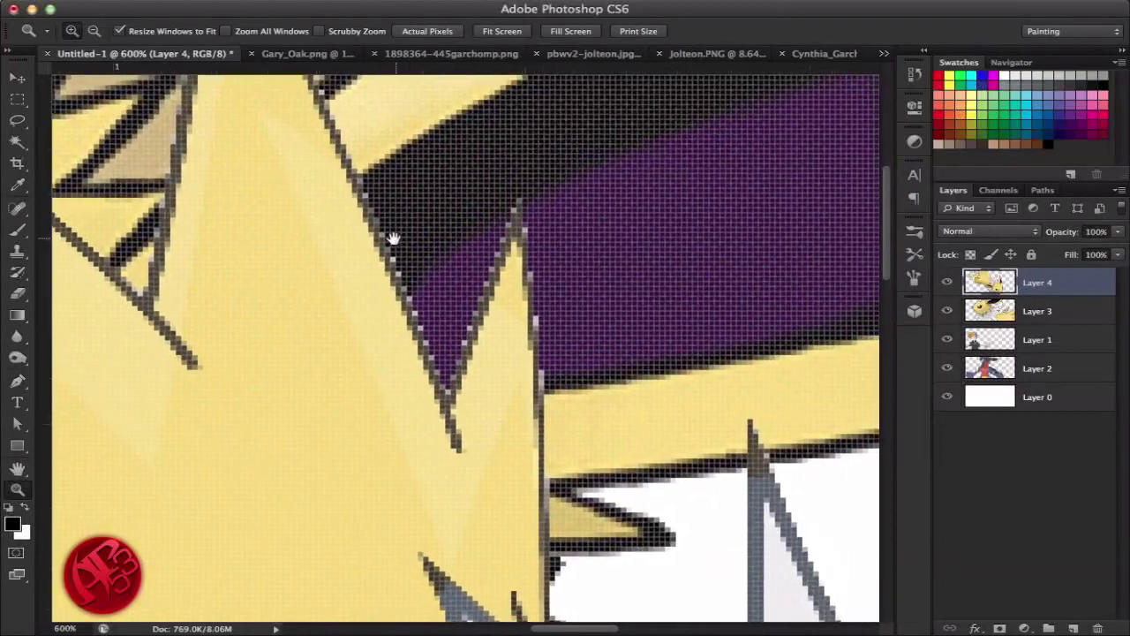
key("e")
key("bracketleft")
key("bracketleft")
key("bracketleft")
key("bracketleft")
key("bracketleft")
key("bracketleft")
key("bracketleft")
key("bracketleft")
scroll(382, 196, "down", 3)
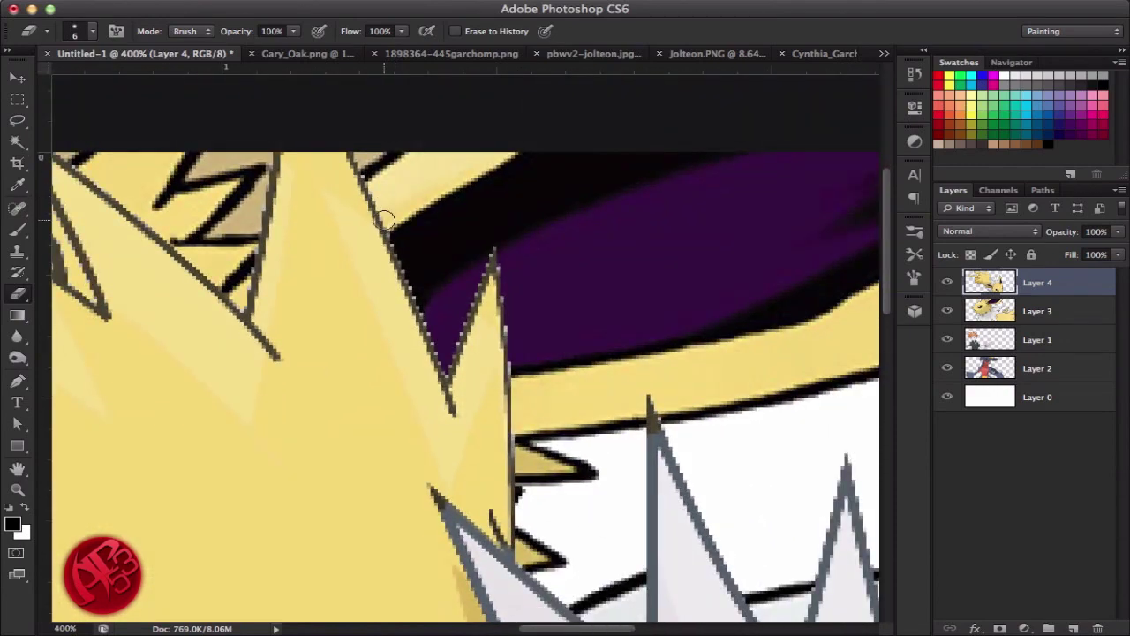
left_click_drag(384, 220, 394, 233)
Reduce the Eraser to size 2 and erase the light fringe along the tall back spikes
key("bracketleft")
key("bracketleft")
key("bracketleft")
key("bracketleft")
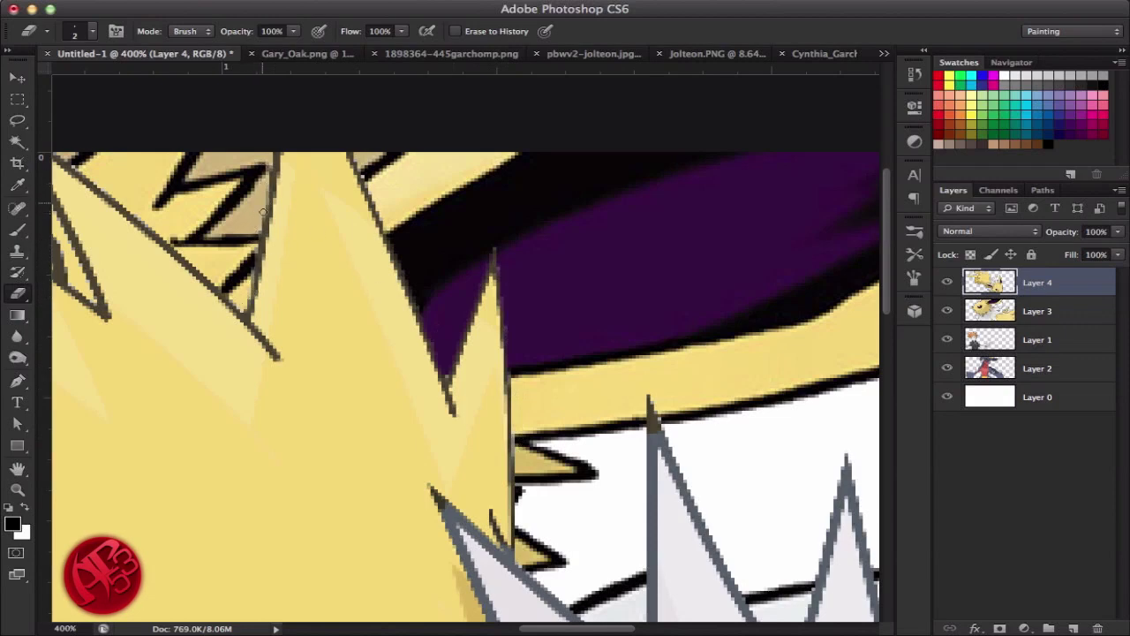
scroll(262, 201, "left", 5)
scroll(262, 202, "up", 3)
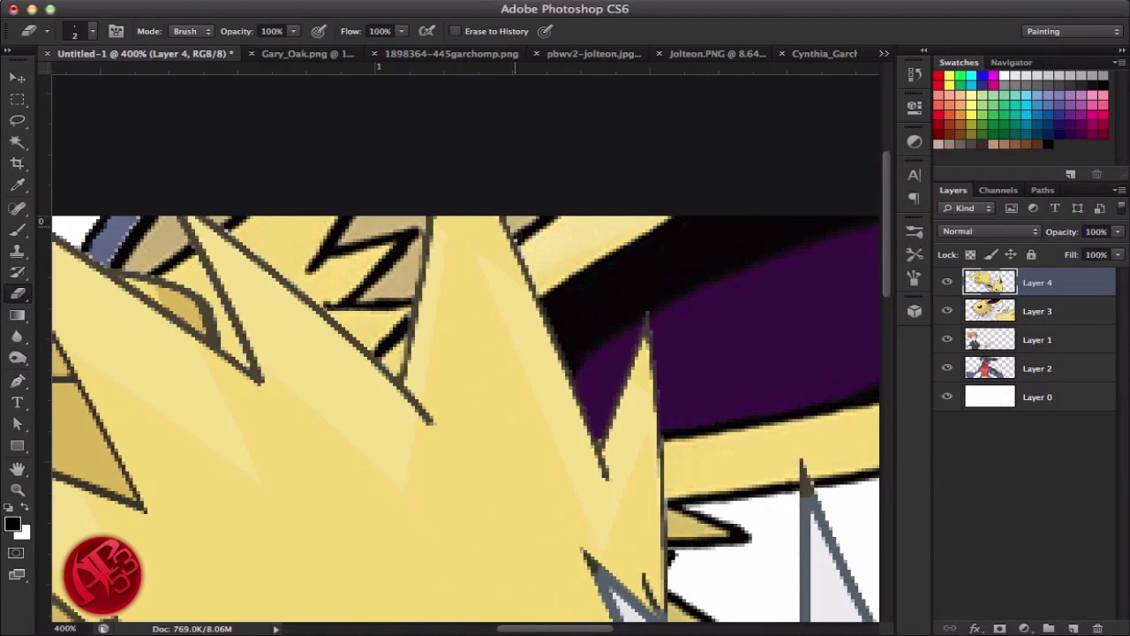
scroll(341, 265, "left", 4)
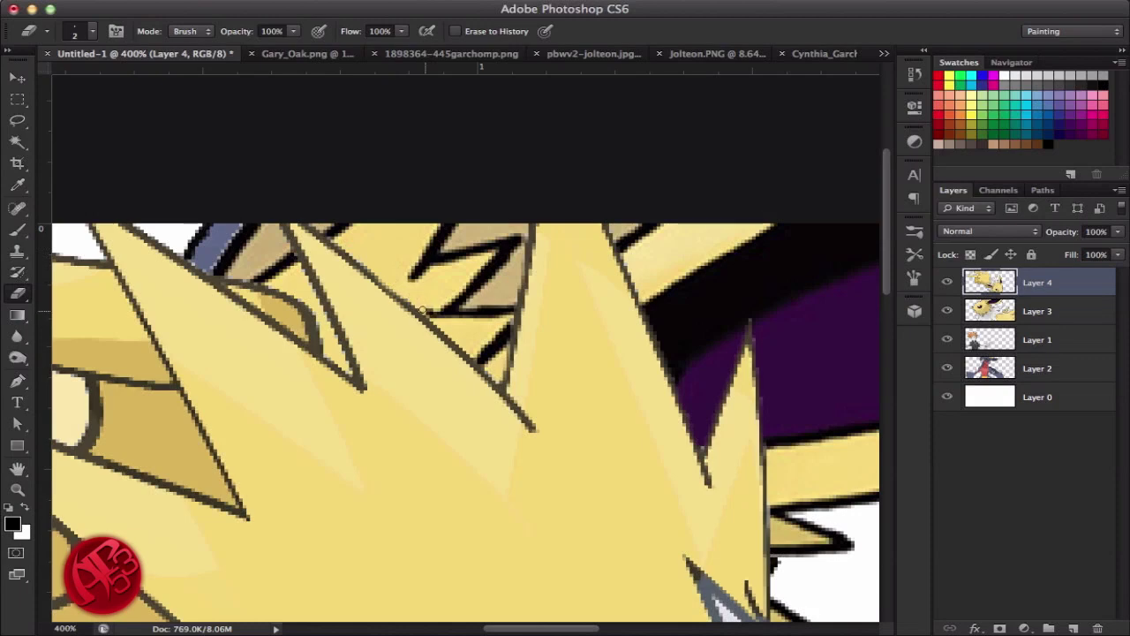
key("c")
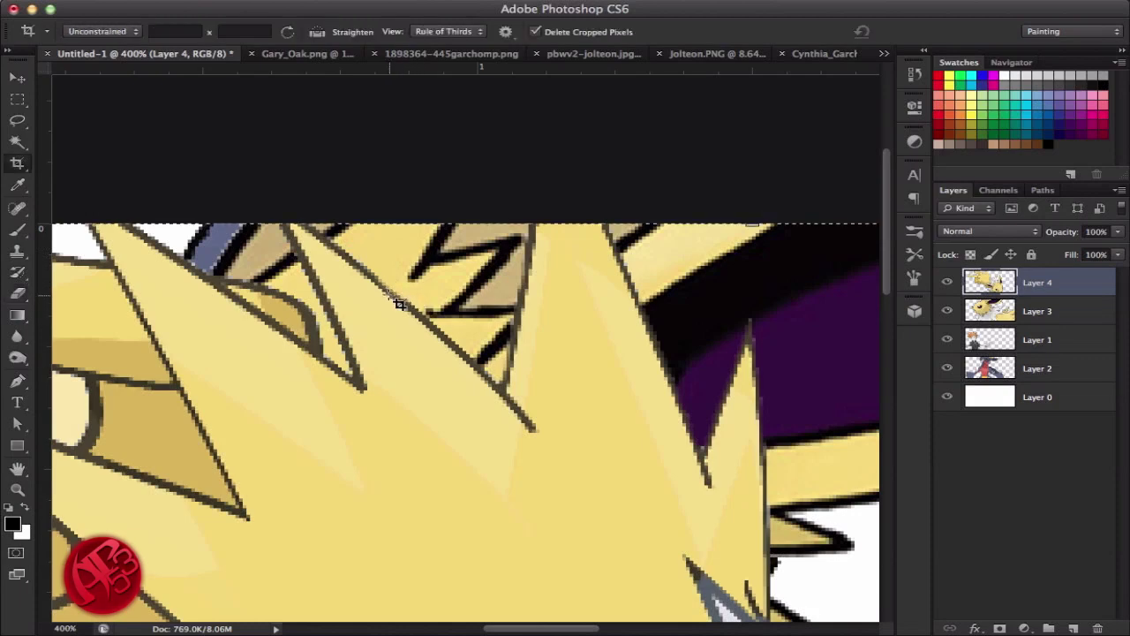
key("b")
key("s")
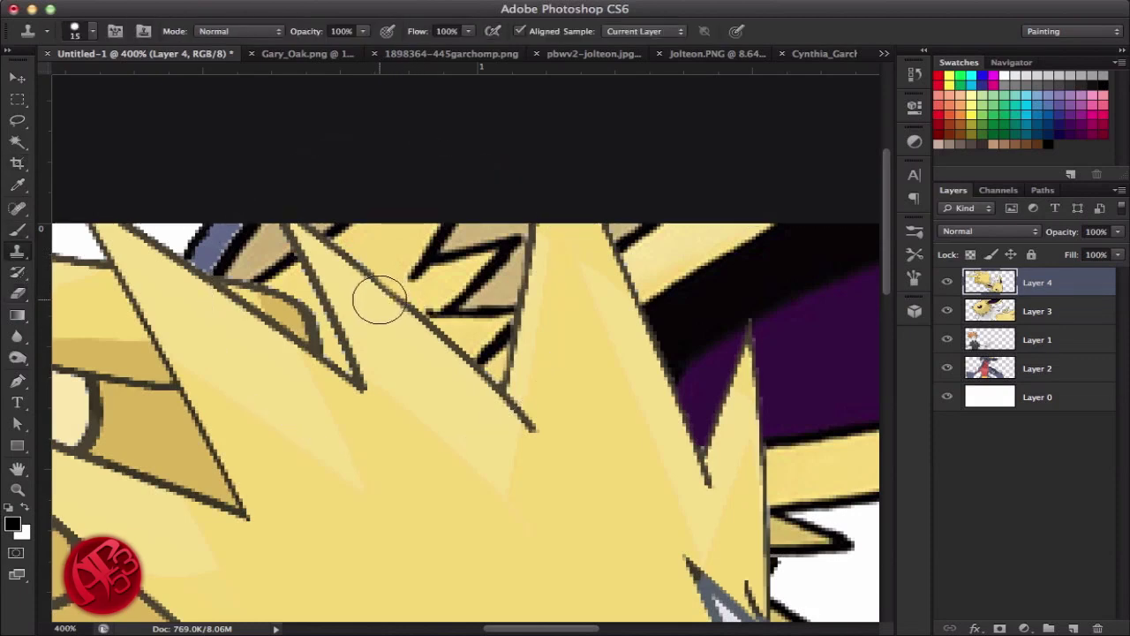
key("bracketleft")
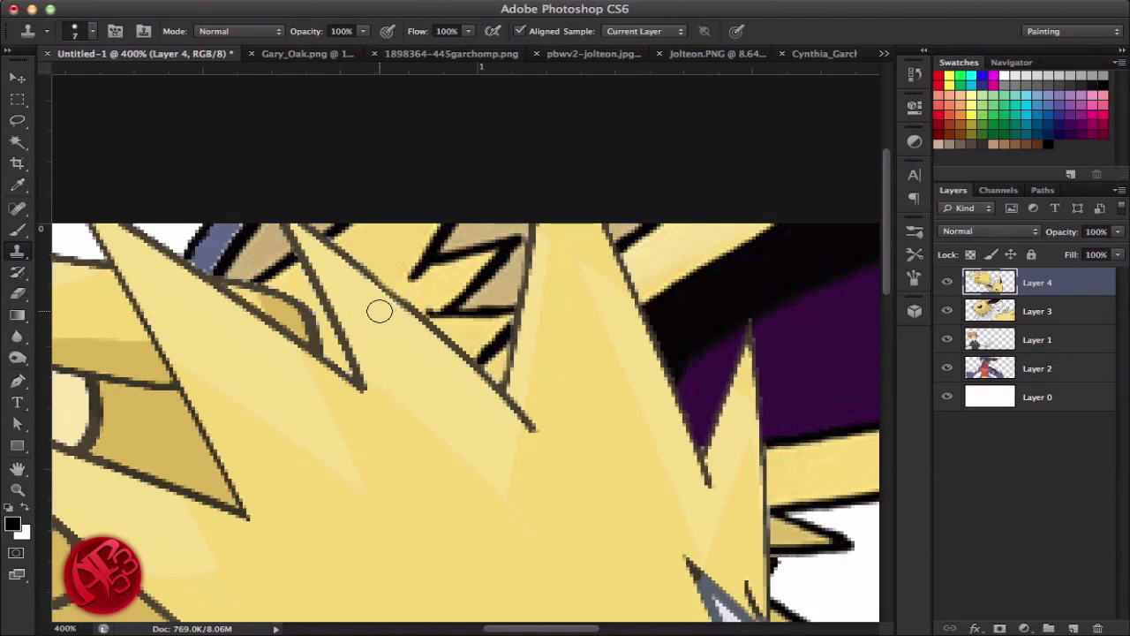
key("y")
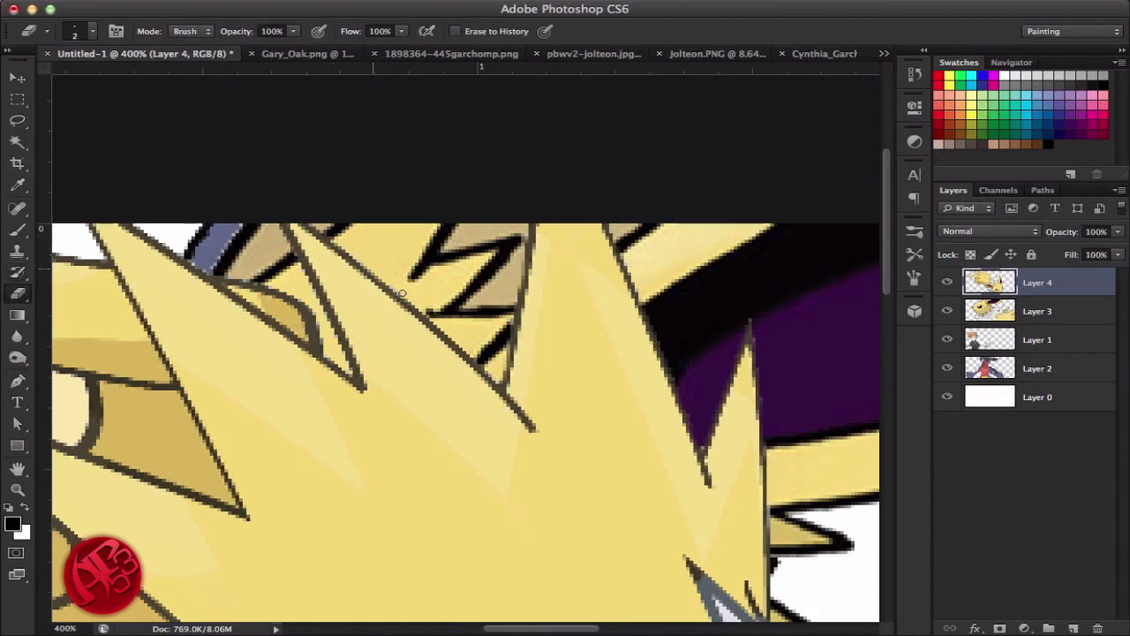
Erase the light fringe around the rear back spikes and the hind legs, rotating the canvas for the leg edges
scroll(410, 303, "left", 3)
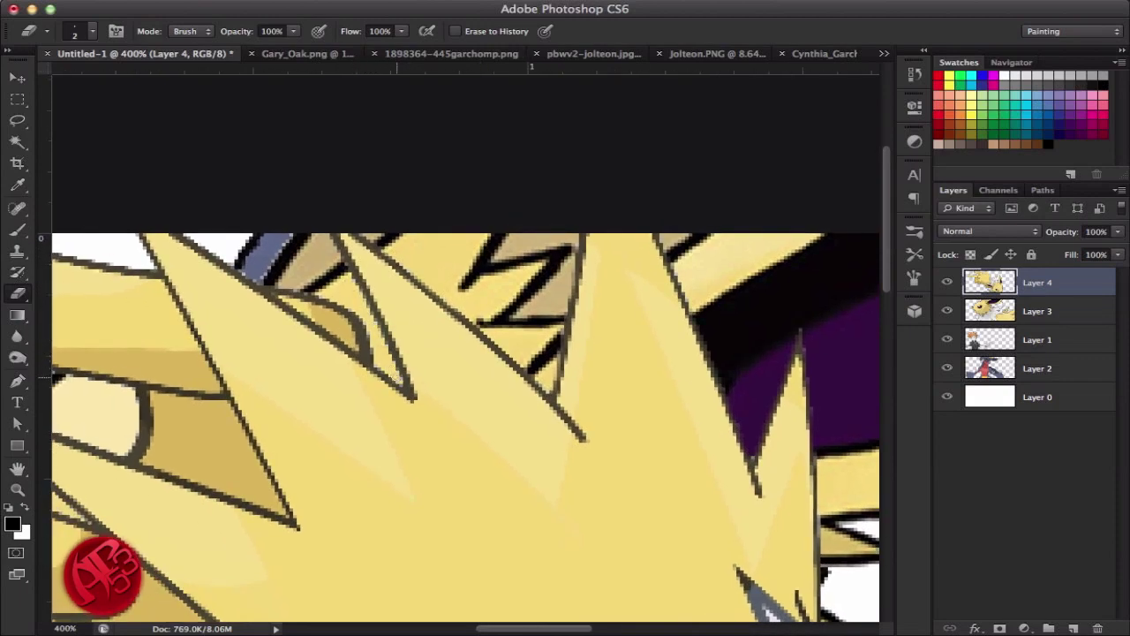
scroll(387, 366, "left", 5)
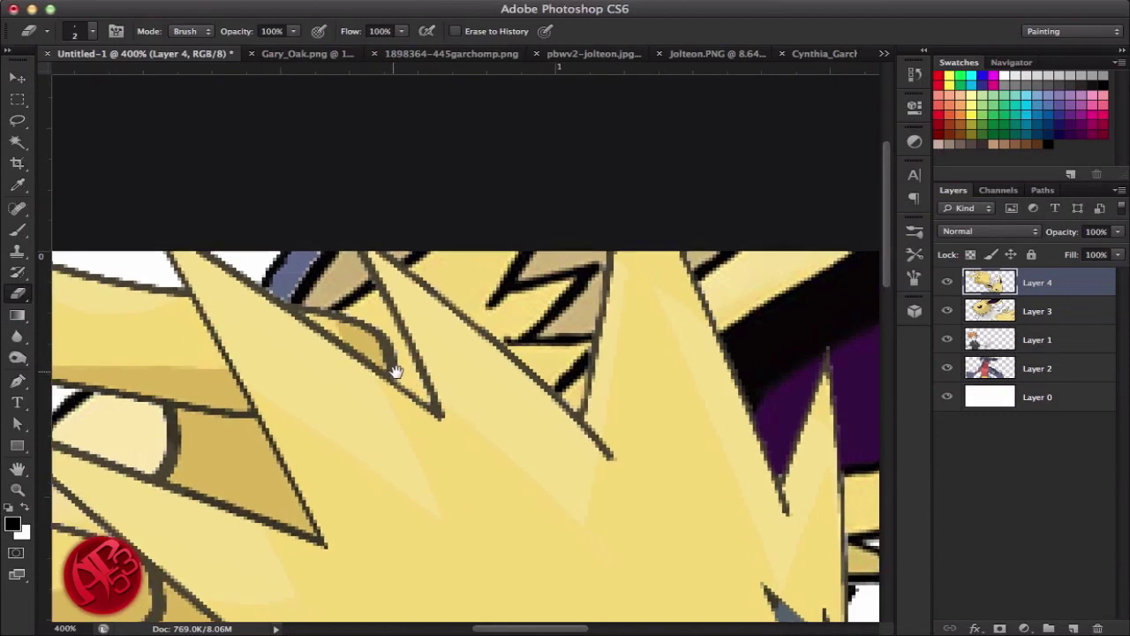
left_click_drag(432, 337, 429, 336)
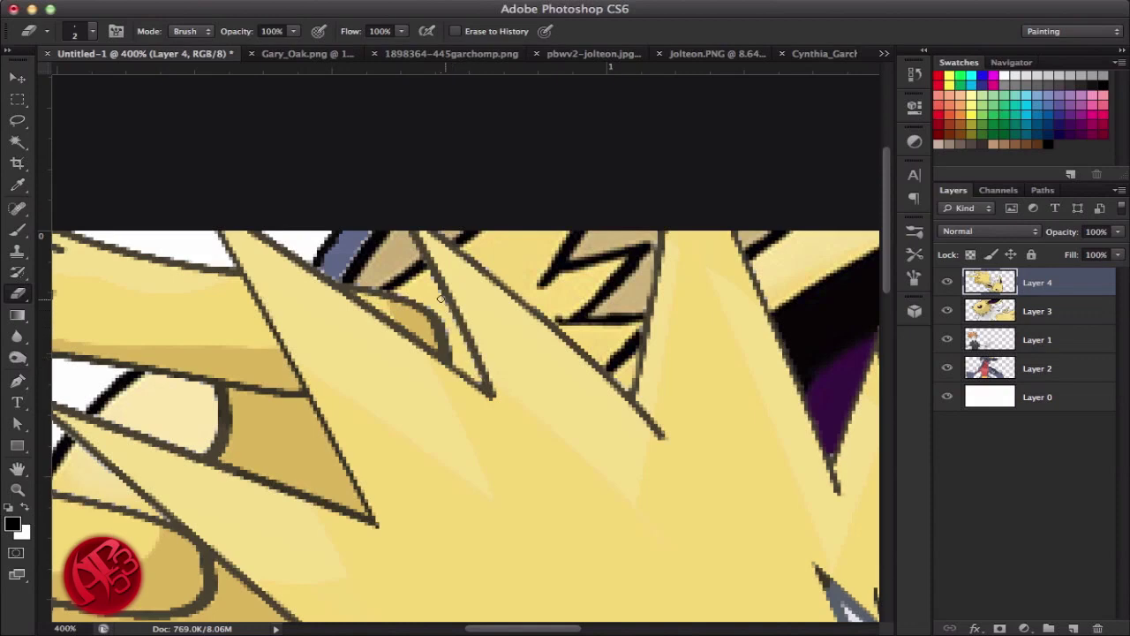
left_click_drag(371, 291, 422, 316)
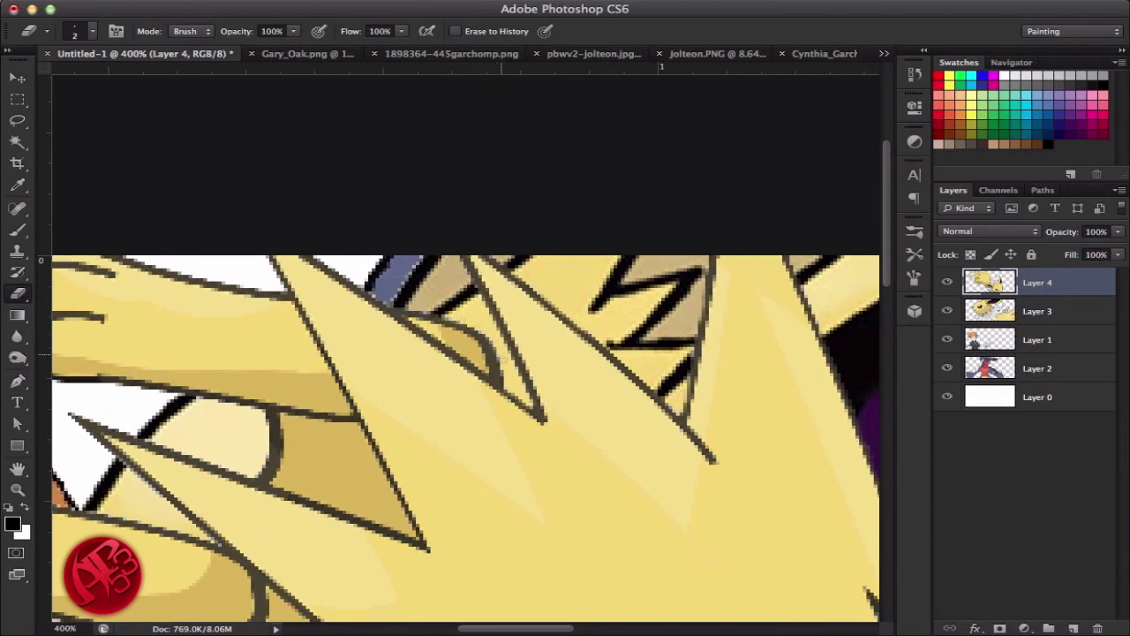
left_click_drag(408, 310, 515, 339)
mouse_move(420, 405)
left_mouse_down()
mouse_move(499, 338)
mouse_move(457, 354)
mouse_move(494, 361)
mouse_move(415, 366)
mouse_move(504, 361)
mouse_move(450, 385)
mouse_move(370, 462)
mouse_move(504, 441)
mouse_move(512, 312)
mouse_move(484, 364)
mouse_move(492, 371)
left_mouse_up()
key("r")
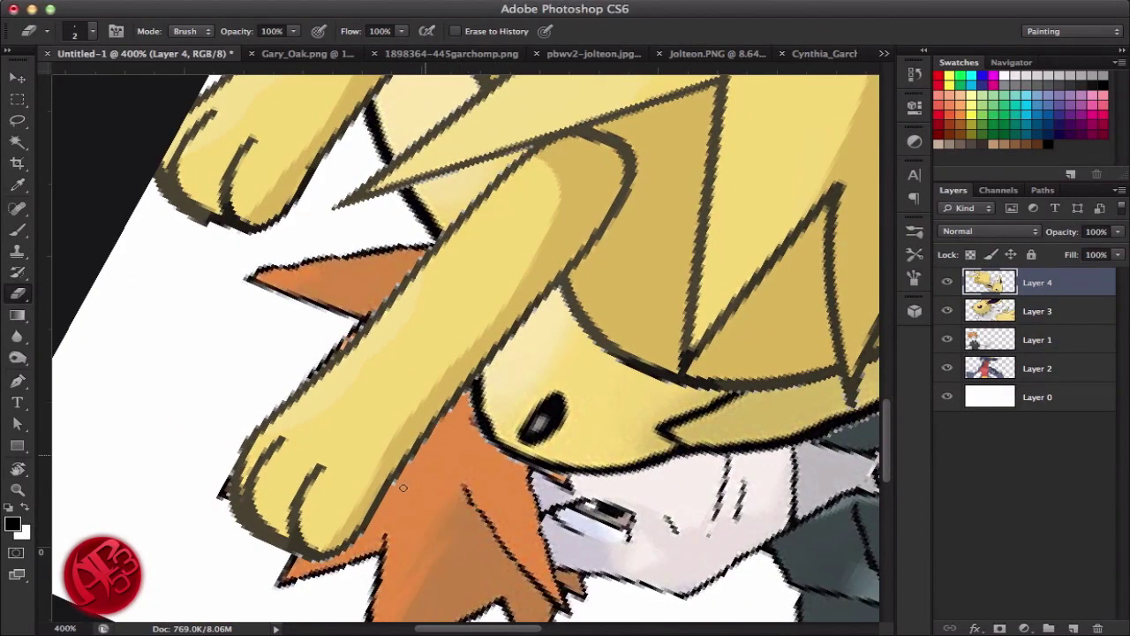
Reset the canvas rotation to 0° and delete the running Jolteon's layer from the banner
key("super+0")
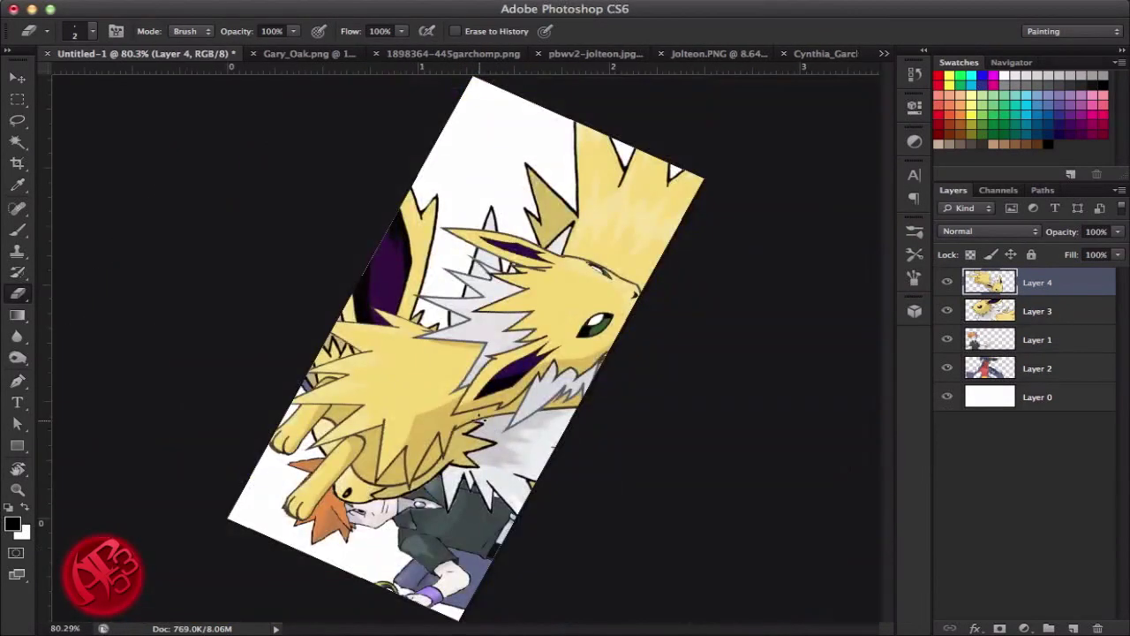
key("r")
left_click_drag(563, 233, 623, 372)
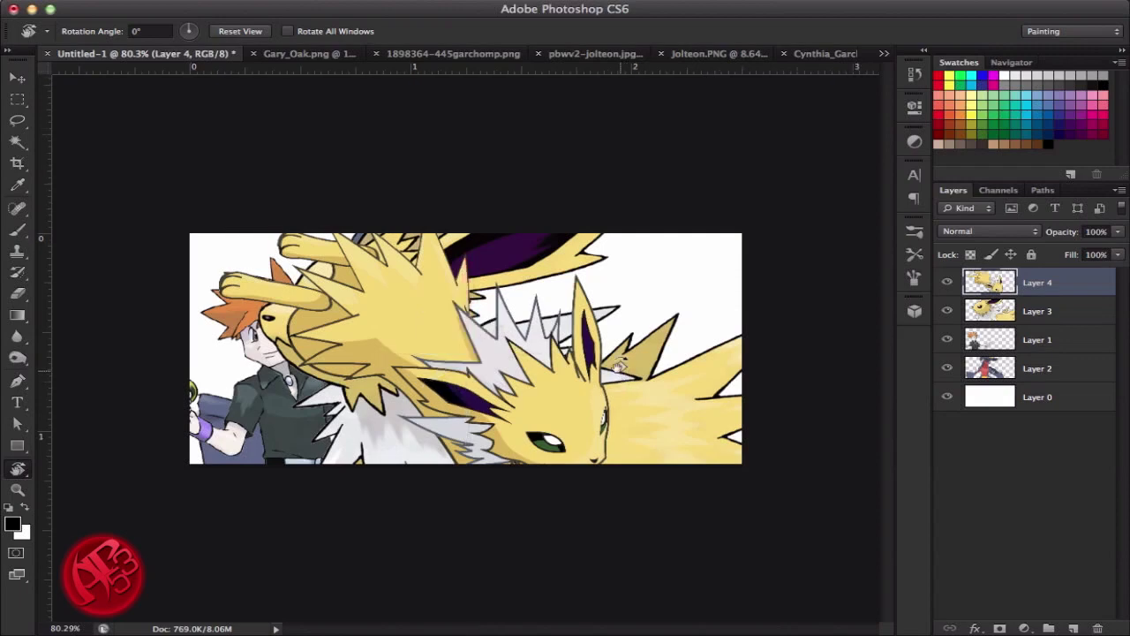
key("Delete")
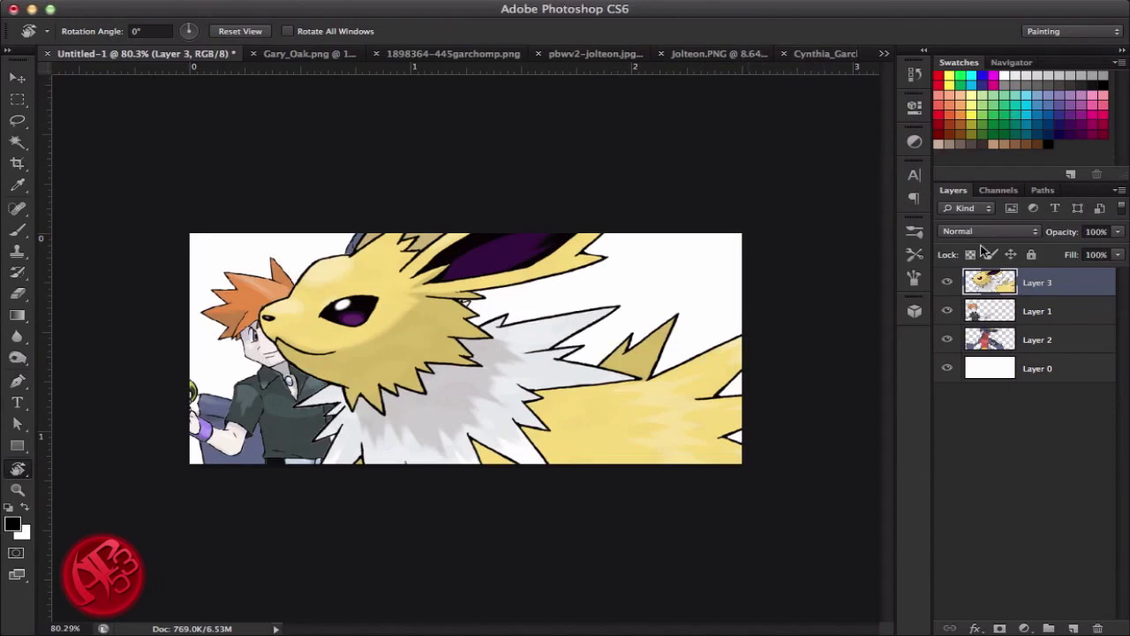
Delete the large yellow Jolteon's Layer 3 from the banner and switch to the Cynthia_Garchomp.png document
key("Delete")
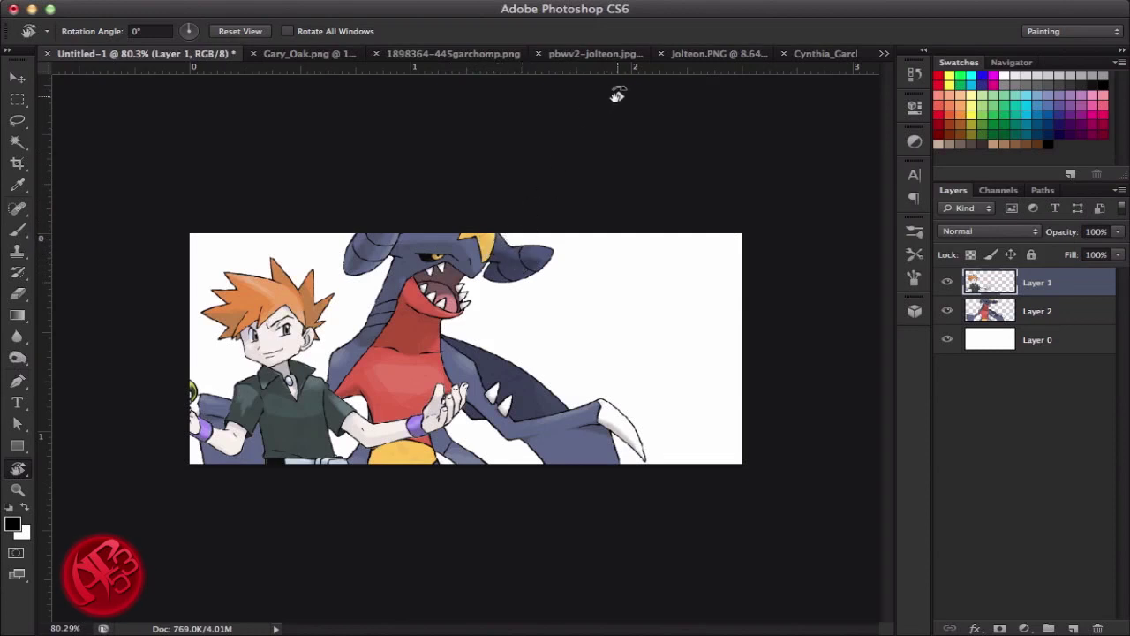
left_click(828, 54)
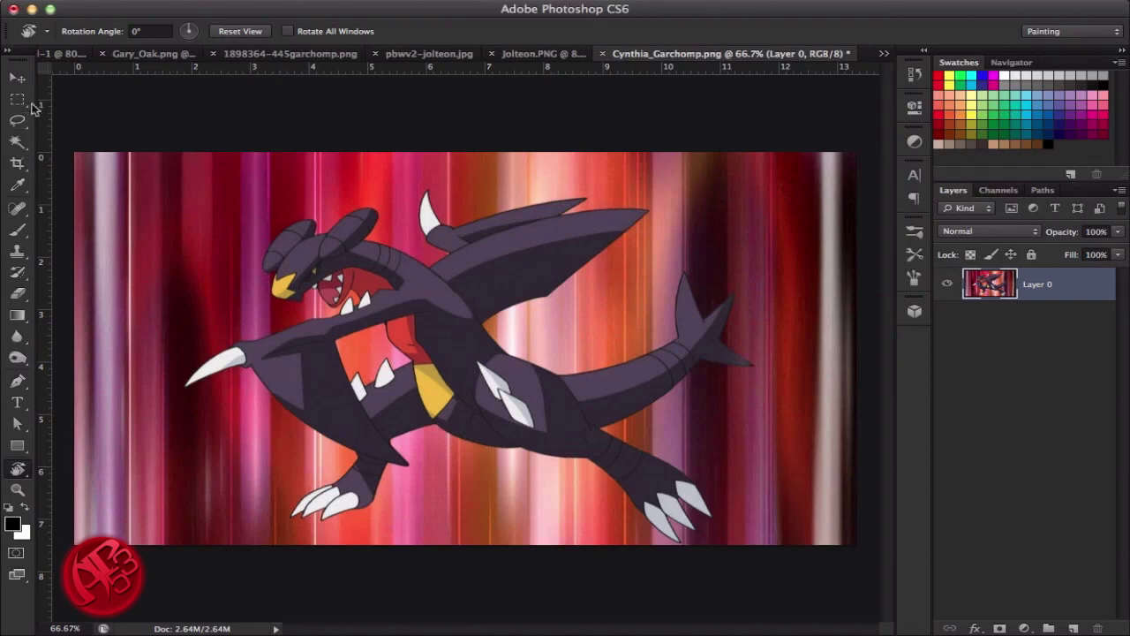
Select the background behind Garchomp's tail and rear foot with the Quick Selection Tool at size 35
left_click(22, 150)
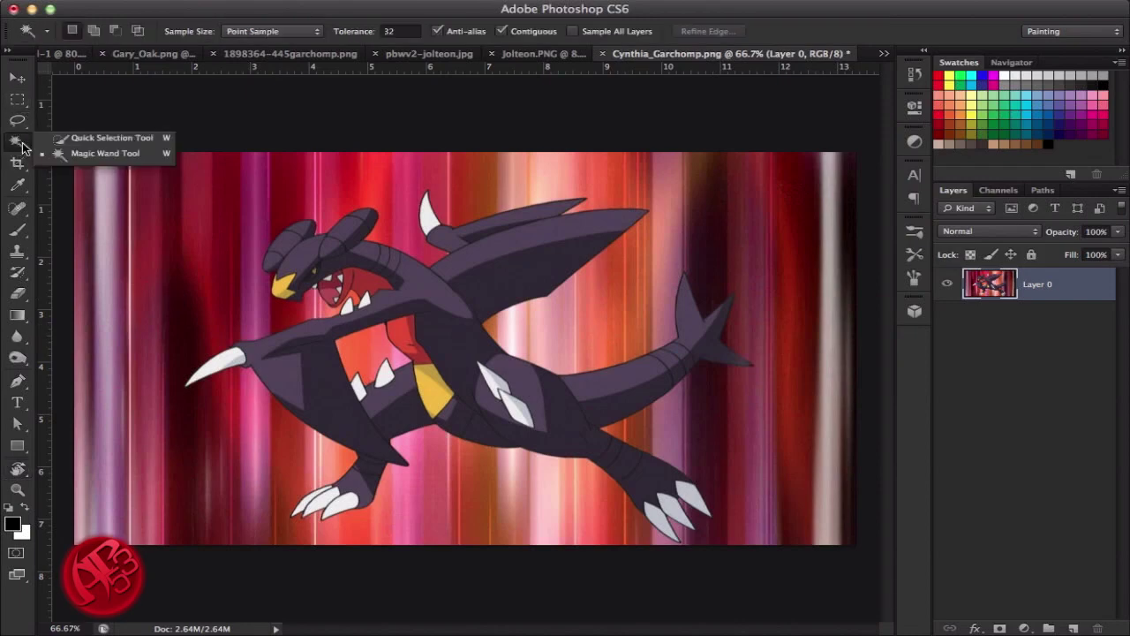
left_click(106, 138)
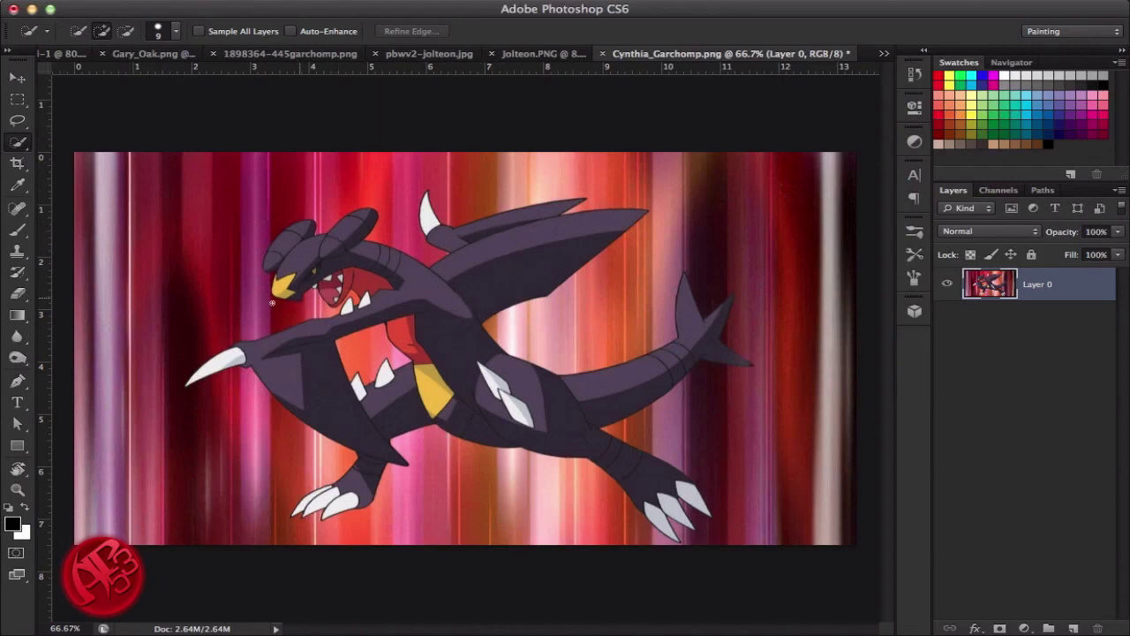
key("bracketright")
key("bracketright")
mouse_move(844, 149)
left_mouse_down()
mouse_move(711, 221)
mouse_move(784, 259)
mouse_move(792, 387)
mouse_move(771, 457)
mouse_move(724, 418)
mouse_move(614, 430)
left_mouse_up()
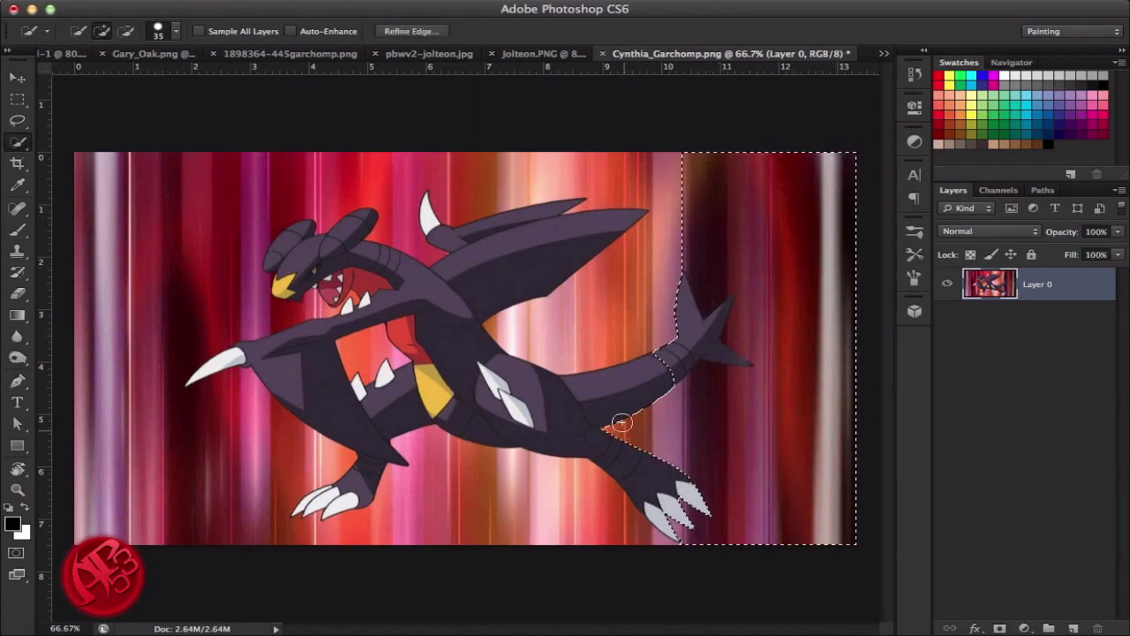
Subtract the tail and its forked fins from the background selection, reducing the Quick Selection brush to size 15
key("alt")
key("alt")
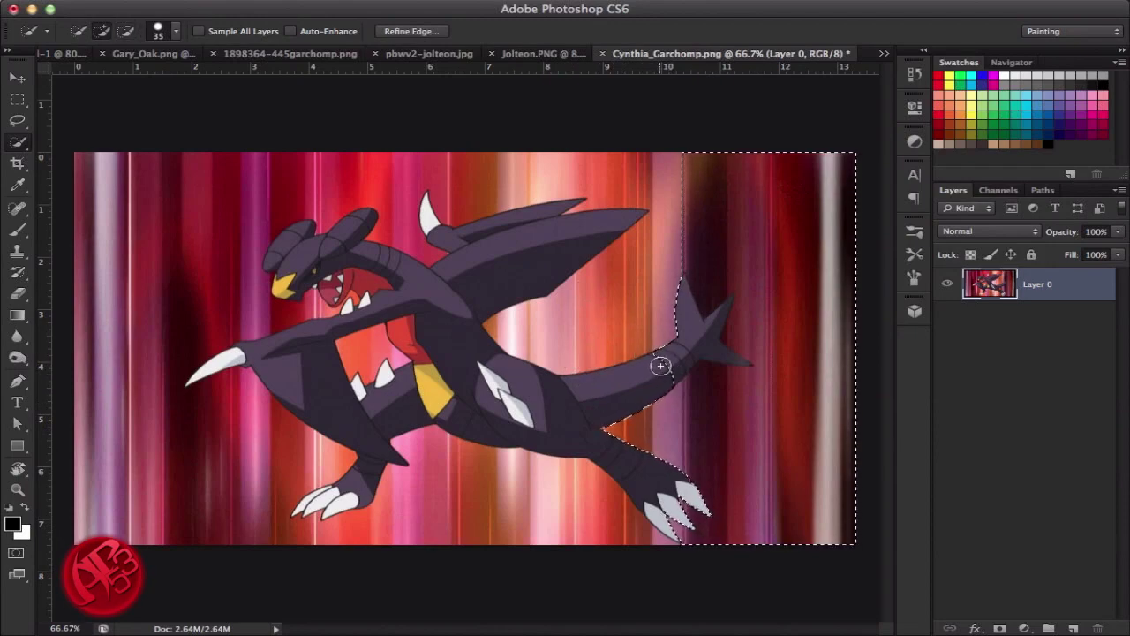
left_click(654, 369, "alt")
left_click_drag(653, 368, 700, 330)
key("bracketleft")
key("bracketleft")
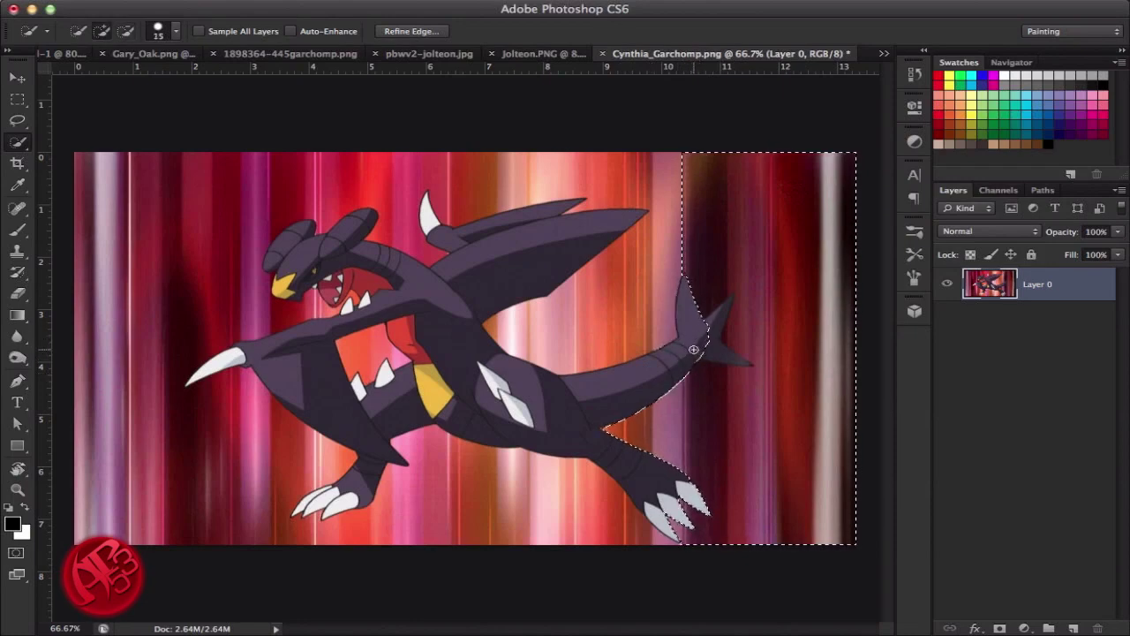
key("alt")
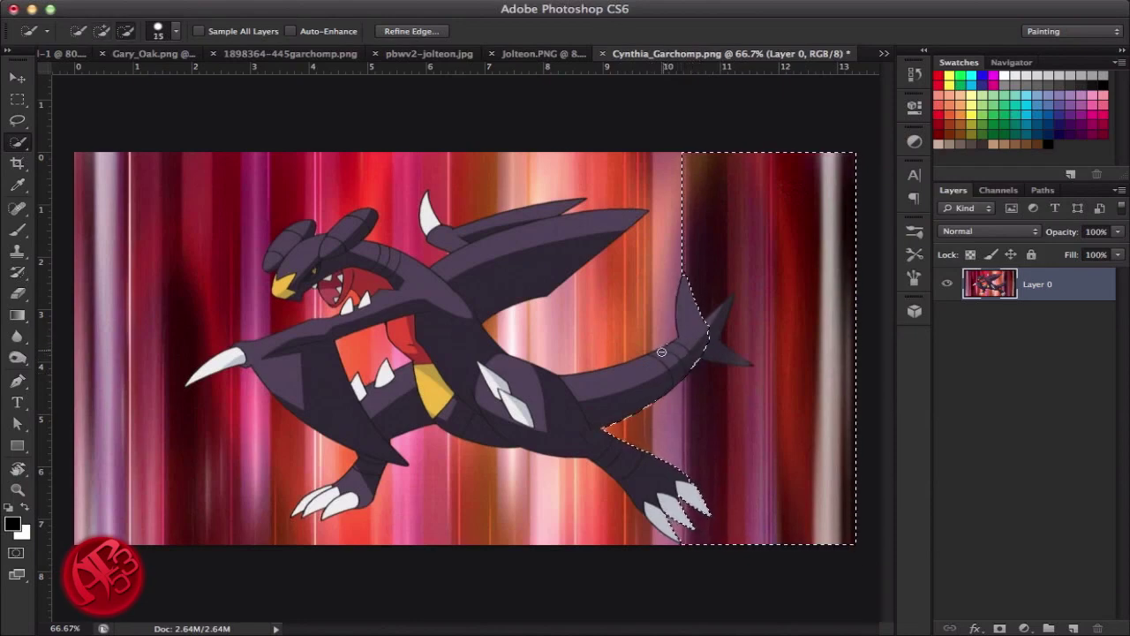
key("alt")
key("alt")
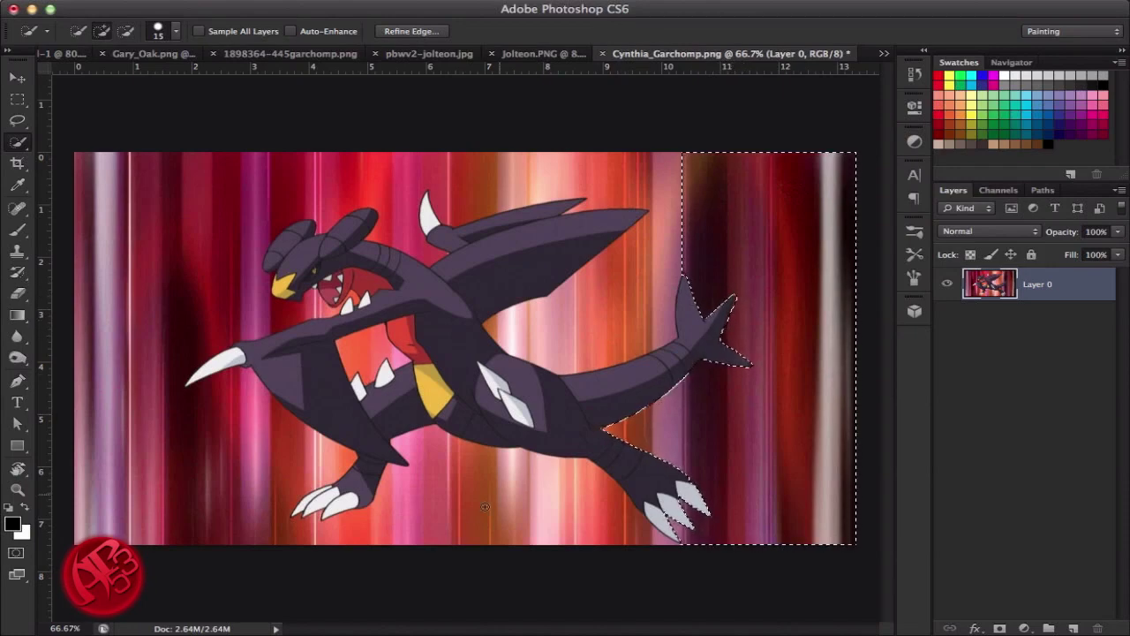
Add the remaining background around Garchomp, including the enclosed gaps, and invert the selection to the figure
mouse_move(470, 542)
left_mouse_down()
mouse_move(560, 515)
mouse_move(651, 555)
left_mouse_up()
mouse_move(498, 515)
left_mouse_down()
mouse_move(349, 549)
mouse_move(412, 504)
mouse_move(375, 532)
mouse_move(306, 550)
mouse_move(117, 500)
mouse_move(90, 446)
mouse_move(96, 377)
mouse_move(144, 236)
mouse_move(167, 239)
mouse_move(150, 402)
left_mouse_up()
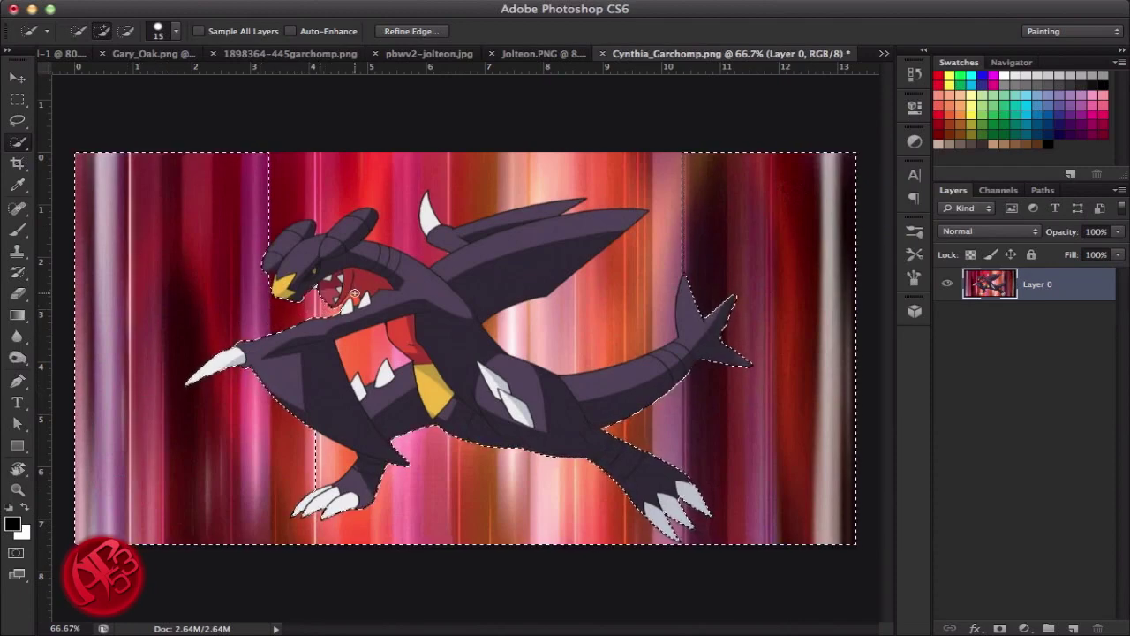
mouse_move(319, 202)
left_mouse_down()
mouse_move(378, 168)
mouse_move(398, 196)
mouse_move(401, 173)
mouse_move(624, 166)
left_mouse_up()
left_click_drag(656, 229, 617, 298)
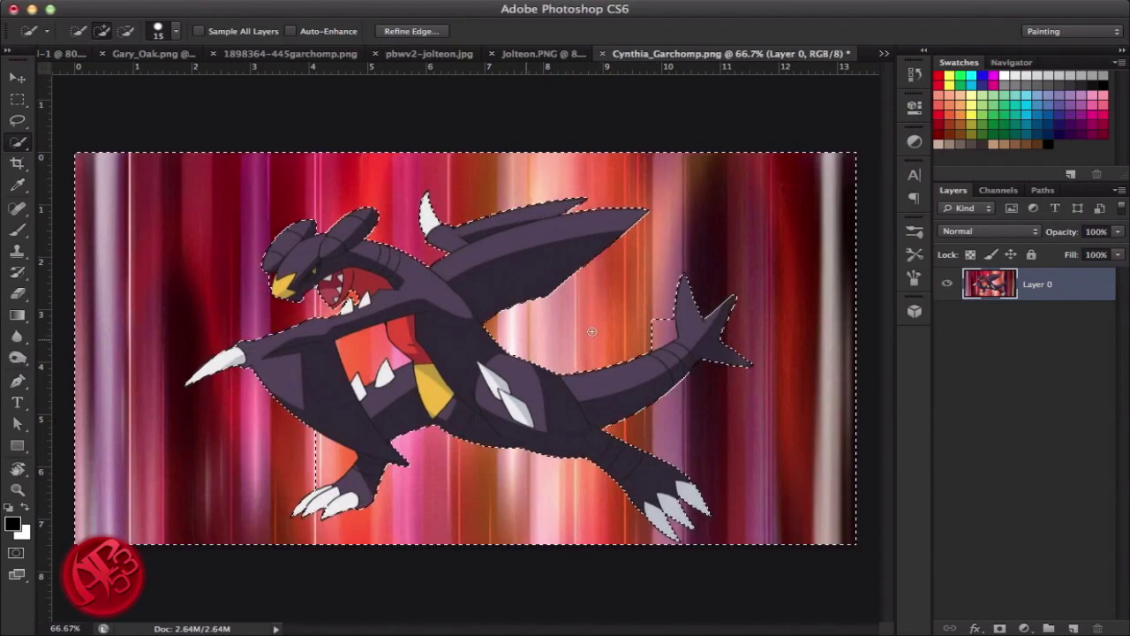
left_click_drag(659, 334, 639, 341)
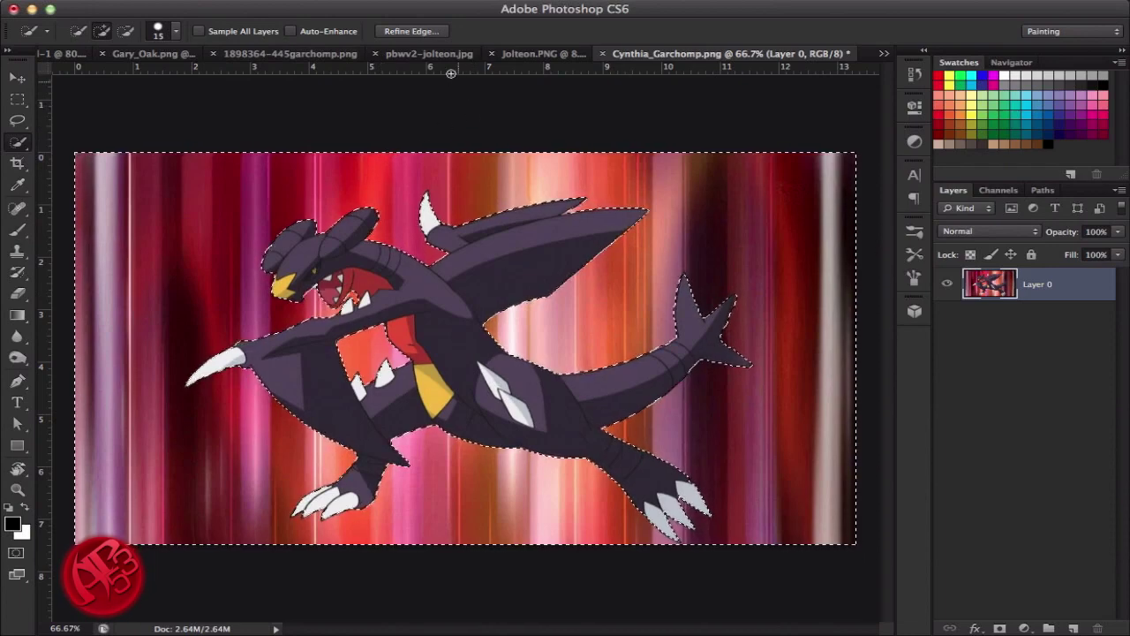
left_click(379, 2)
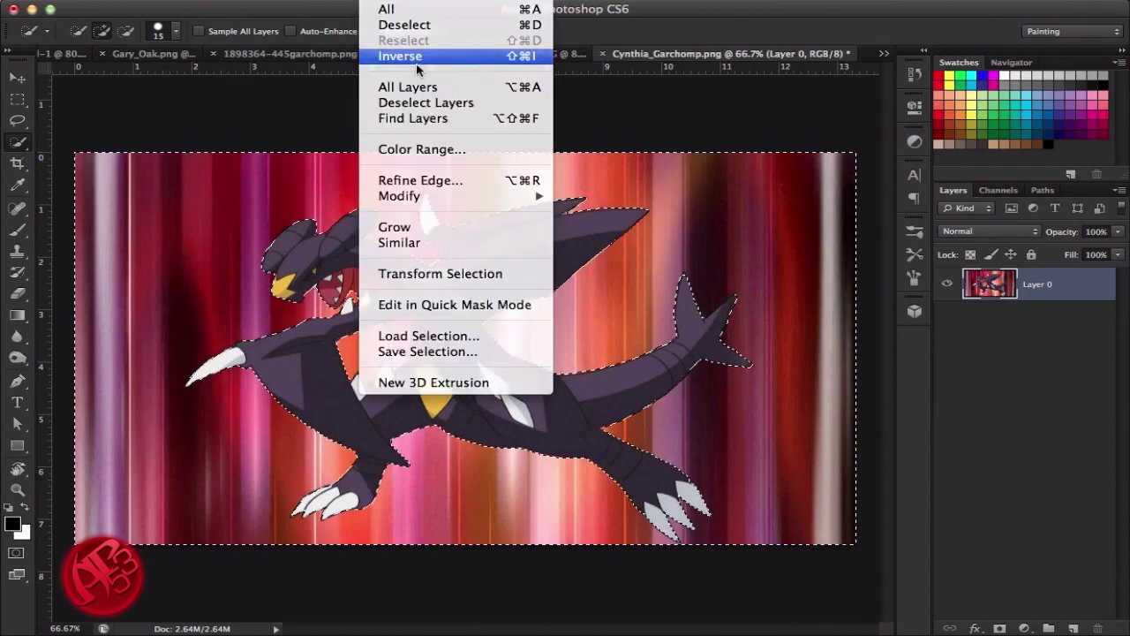
left_click(397, 54)
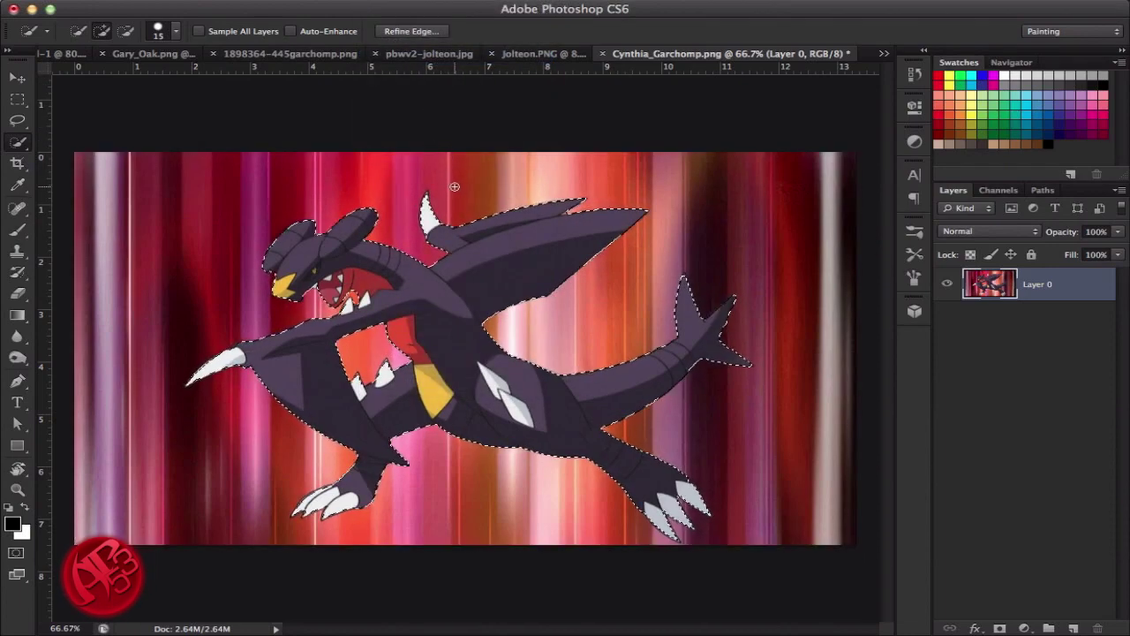
Refine the selection edges around Garchomp's head and outstretched arm in Refine Edge, reduce the brush to size 8, and apply
left_click(410, 32)
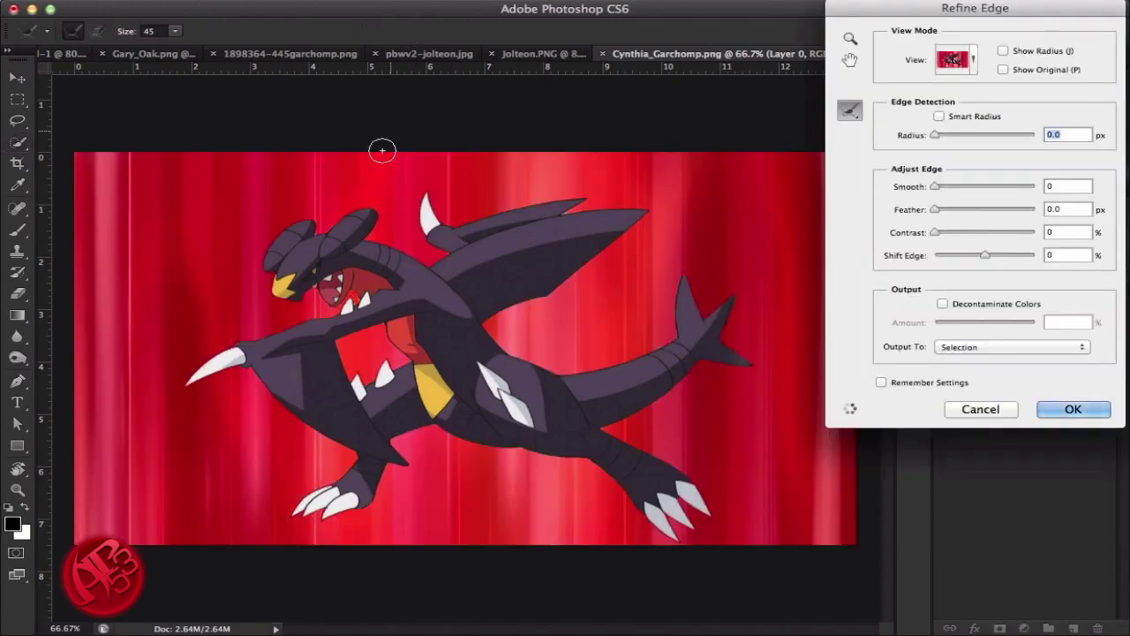
key("z")
triple_click(278, 250)
left_click(280, 248)
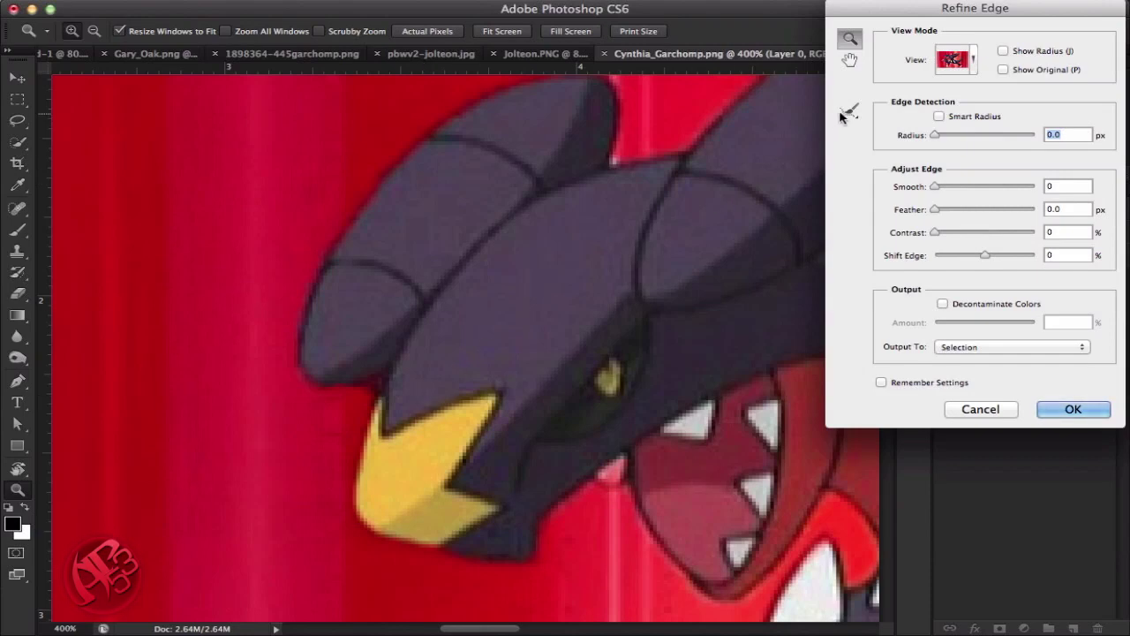
key("e")
left_click_drag(335, 474, 359, 209)
left_click_drag(446, 115, 359, 261)
mouse_move(379, 242)
left_mouse_down()
mouse_move(527, 282)
mouse_move(706, 198)
left_mouse_up()
left_click_drag(706, 199, 369, 284)
left_click_drag(292, 356, 494, 441)
left_click_drag(495, 441, 256, 363)
mouse_move(239, 362)
left_mouse_down()
mouse_move(275, 383)
mouse_move(693, 461)
mouse_move(743, 448)
left_mouse_up()
left_click_drag(743, 448, 554, 496)
left_click_drag(555, 496, 389, 379)
mouse_move(383, 340)
left_mouse_down()
mouse_move(463, 226)
mouse_move(560, 345)
left_mouse_up()
left_click_drag(560, 345, 296, 380)
left_click_drag(750, 411, 430, 431)
left_click_drag(136, 341, 651, 315)
scroll(615, 226, "right", 10)
scroll(615, 227, "down", 3)
left_click_drag(623, 372, 759, 284)
left_click_drag(664, 324, 308, 600)
left_click_drag(353, 565, 645, 250)
left_click_drag(220, 464, 605, 302)
mouse_move(323, 394)
left_mouse_down()
mouse_move(228, 116)
mouse_move(311, 380)
left_mouse_up()
mouse_move(229, 357)
left_mouse_down()
mouse_move(651, 462)
mouse_move(365, 456)
left_mouse_up()
left_click_drag(309, 460, 634, 385)
left_click_drag(549, 436, 81, 427)
mouse_move(141, 420)
left_mouse_down()
mouse_move(515, 244)
mouse_move(541, 433)
left_mouse_up()
mouse_move(541, 445)
left_mouse_down()
mouse_move(588, 77)
mouse_move(578, 221)
left_mouse_up()
left_click_drag(578, 220, 641, 401)
left_click_drag(696, 505, 512, 487)
mouse_move(512, 487)
left_mouse_down()
mouse_move(701, 379)
mouse_move(611, 580)
left_mouse_up()
mouse_move(611, 580)
left_mouse_down()
mouse_move(489, 288)
mouse_move(671, 441)
left_mouse_up()
mouse_move(385, 514)
left_mouse_down()
mouse_move(525, 432)
mouse_move(720, 169)
left_mouse_up()
mouse_move(720, 169)
left_mouse_down()
mouse_move(552, 294)
mouse_move(300, 409)
left_mouse_up()
mouse_move(300, 408)
left_mouse_down()
mouse_move(308, 386)
mouse_move(216, 237)
left_mouse_up()
mouse_move(216, 237)
left_mouse_down()
mouse_move(730, 553)
mouse_move(507, 254)
left_mouse_up()
mouse_move(515, 262)
left_mouse_down()
mouse_move(644, 477)
mouse_move(432, 371)
mouse_move(530, 533)
left_mouse_up()
left_click_drag(365, 476, 380, 451)
mouse_move(463, 597)
left_mouse_down()
mouse_move(390, 470)
mouse_move(699, 469)
left_mouse_up()
mouse_move(542, 427)
left_mouse_down()
mouse_move(436, 320)
mouse_move(1125, 590)
left_mouse_up()
left_click_drag(401, 256, 729, 332)
mouse_move(762, 410)
left_mouse_down()
mouse_move(621, 418)
mouse_move(1110, 548)
left_mouse_up()
mouse_move(613, 423)
left_mouse_down()
mouse_move(512, 384)
mouse_move(334, 287)
left_mouse_up()
left_click_drag(334, 287, 462, 308)
mouse_move(461, 311)
left_mouse_down()
mouse_move(285, 368)
mouse_move(155, 574)
left_mouse_up()
left_click_drag(273, 482, 647, 116)
mouse_move(556, 182)
left_mouse_down()
mouse_move(371, 466)
mouse_move(155, 525)
left_mouse_up()
left_click_drag(207, 457, 497, 406)
mouse_move(226, 472)
left_mouse_down()
mouse_move(321, 338)
mouse_move(505, 255)
left_mouse_up()
left_click_drag(504, 254, 397, 429)
mouse_move(397, 429)
left_mouse_down()
mouse_move(535, 274)
mouse_move(535, 229)
left_mouse_up()
left_click_drag(535, 230, 607, 372)
left_click_drag(607, 372, 261, 176)
left_click_drag(204, 116, 494, 345)
mouse_move(481, 324)
left_mouse_down()
mouse_move(323, 343)
mouse_move(502, 161)
mouse_move(174, 363)
left_mouse_up()
left_click_drag(174, 379, 593, 261)
key("bracketleft")
key("bracketleft")
key("bracketleft")
key("bracketleft")
key("bracketleft")
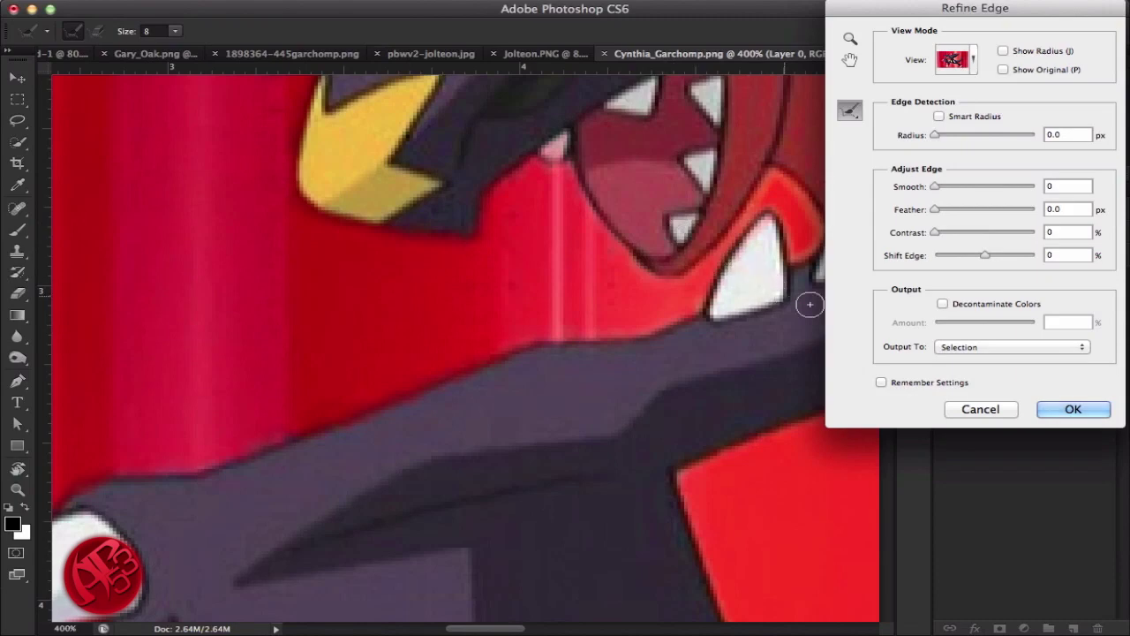
left_click(1058, 408)
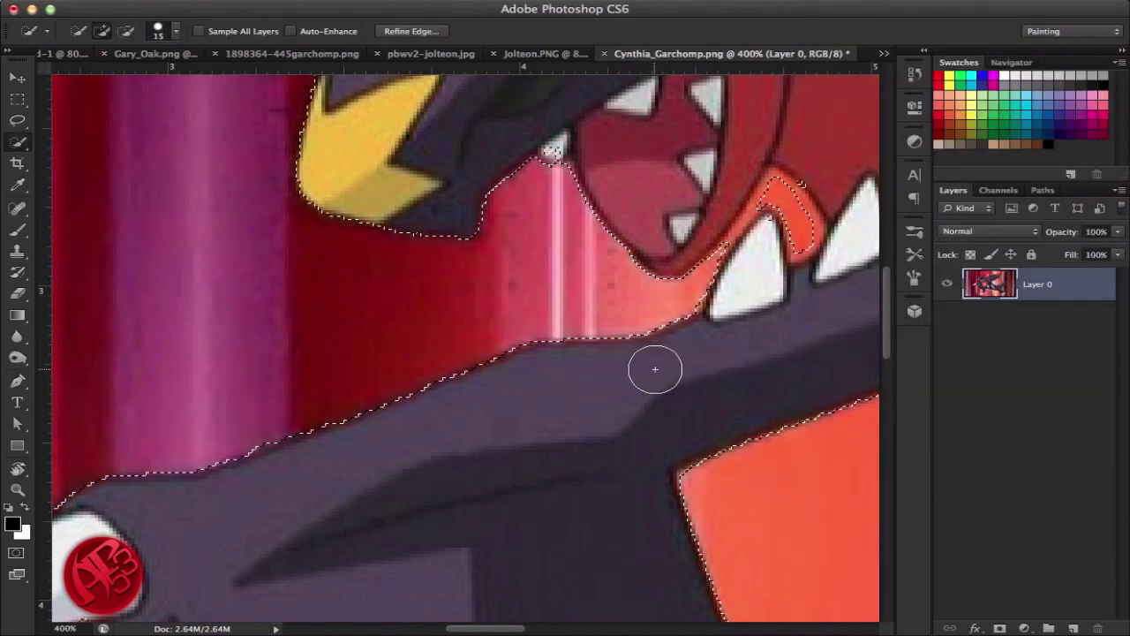
Subtract the orange background patch between Garchomp's jaw and the white arm spikes with Quick Selection at size 7
key("super+minus")
key("super+minus")
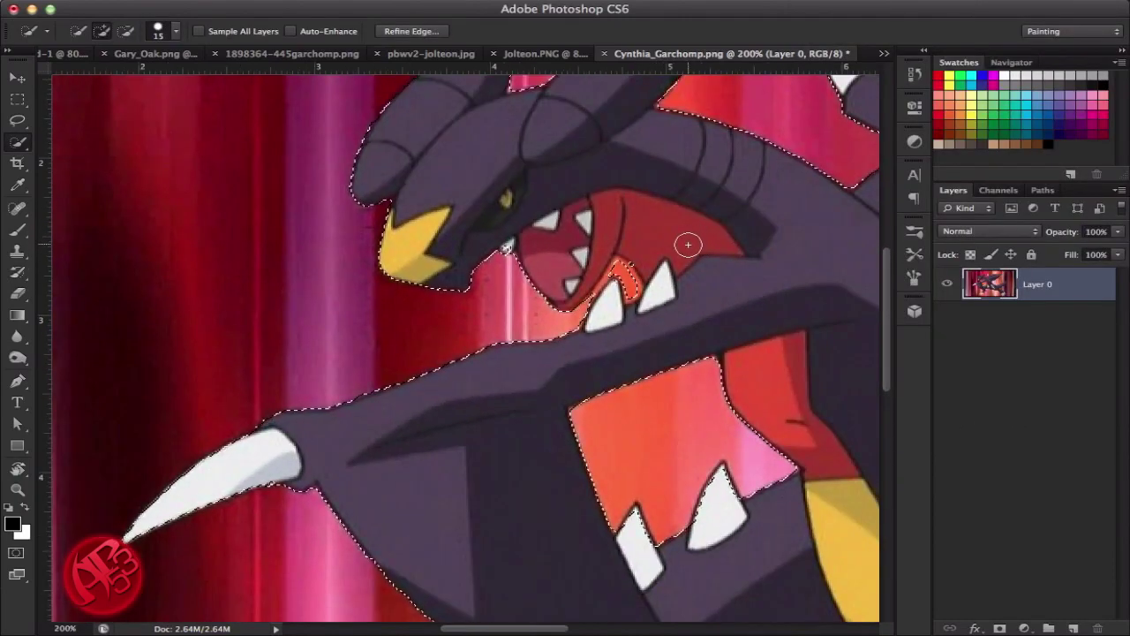
key("super+minus")
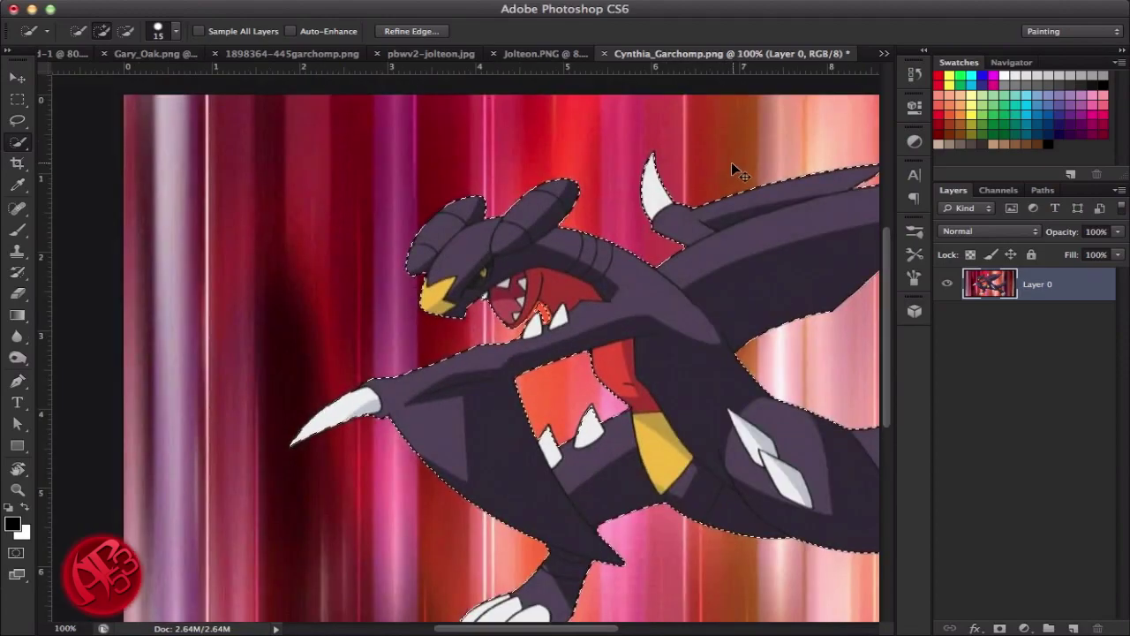
key("super+0")
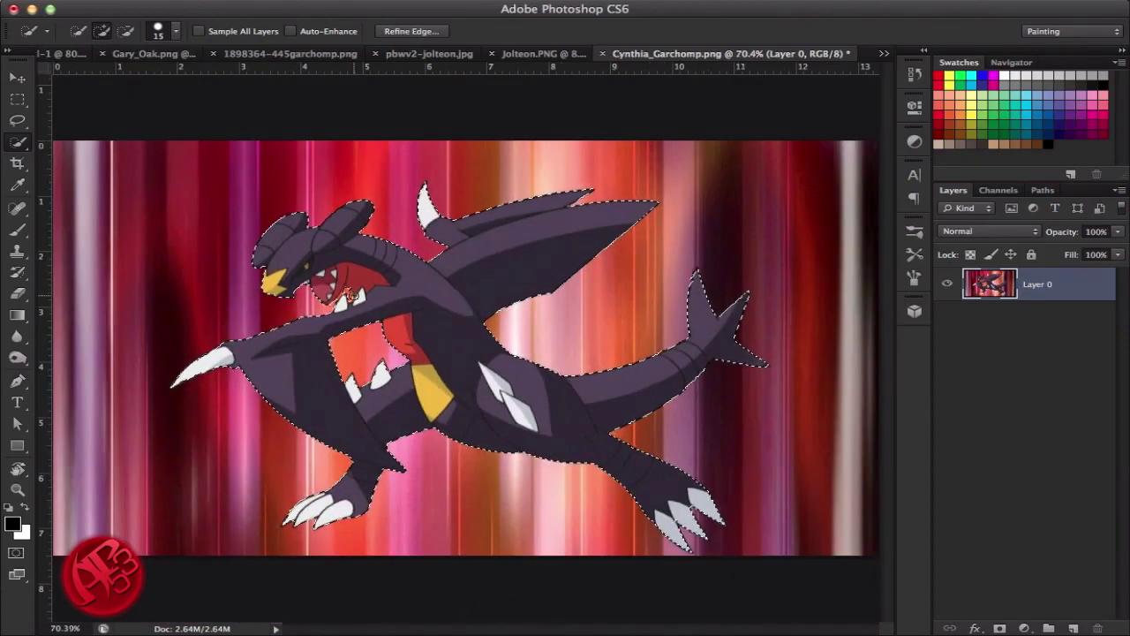
key("z")
left_click_drag(284, 240, 403, 333)
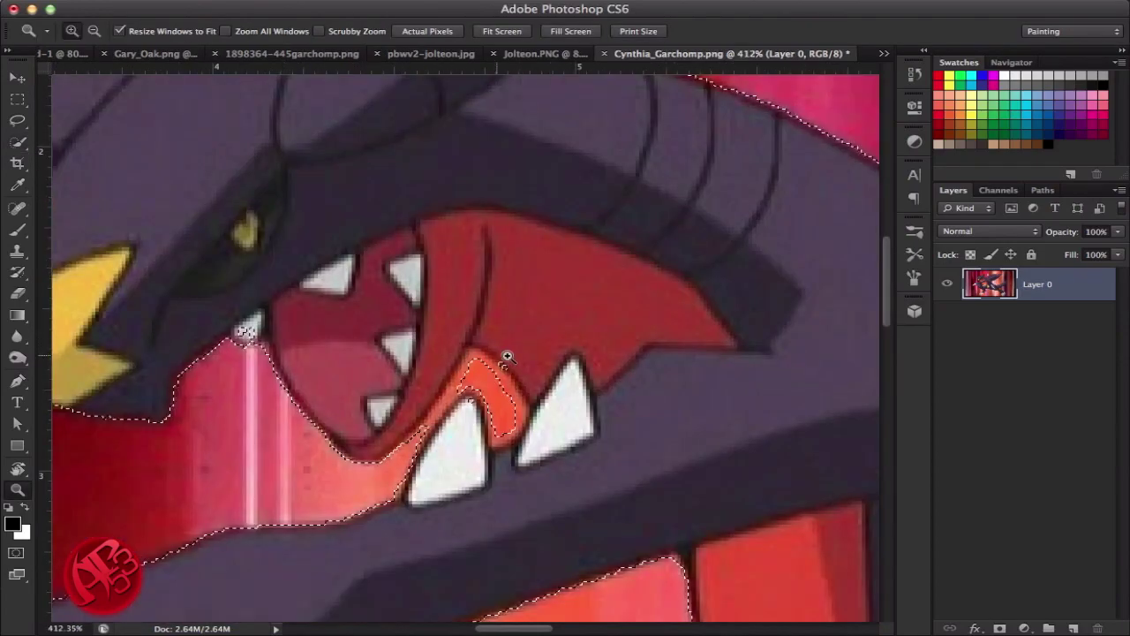
key("w")
key("bracketleft")
key("bracketleft")
key("bracketleft")
key("bracketleft")
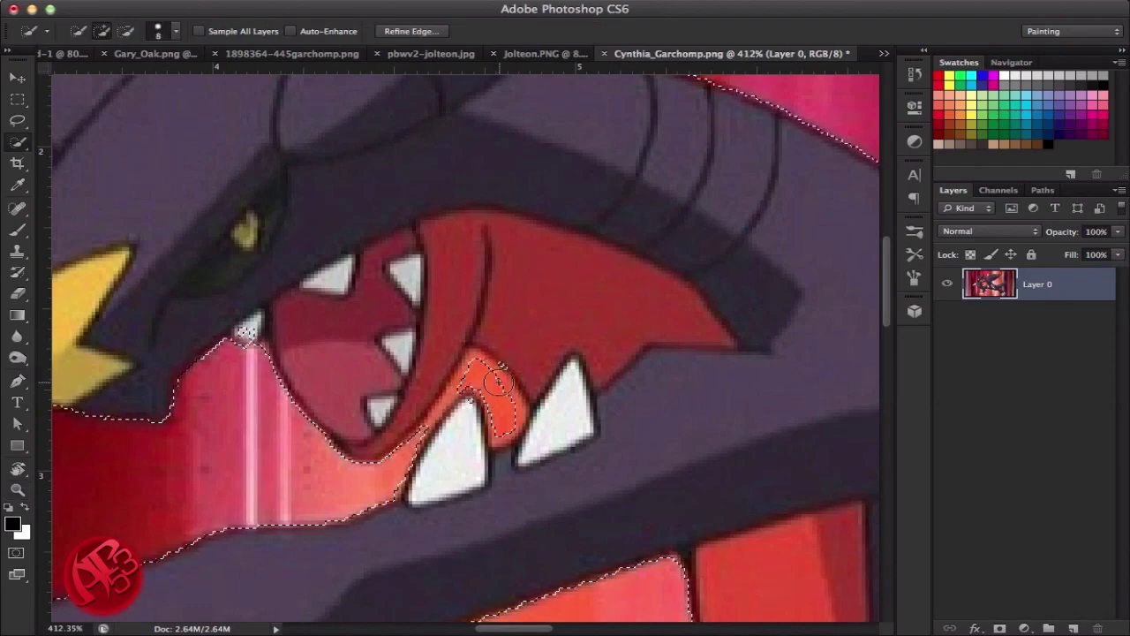
key("alt")
left_click(441, 402, "alt")
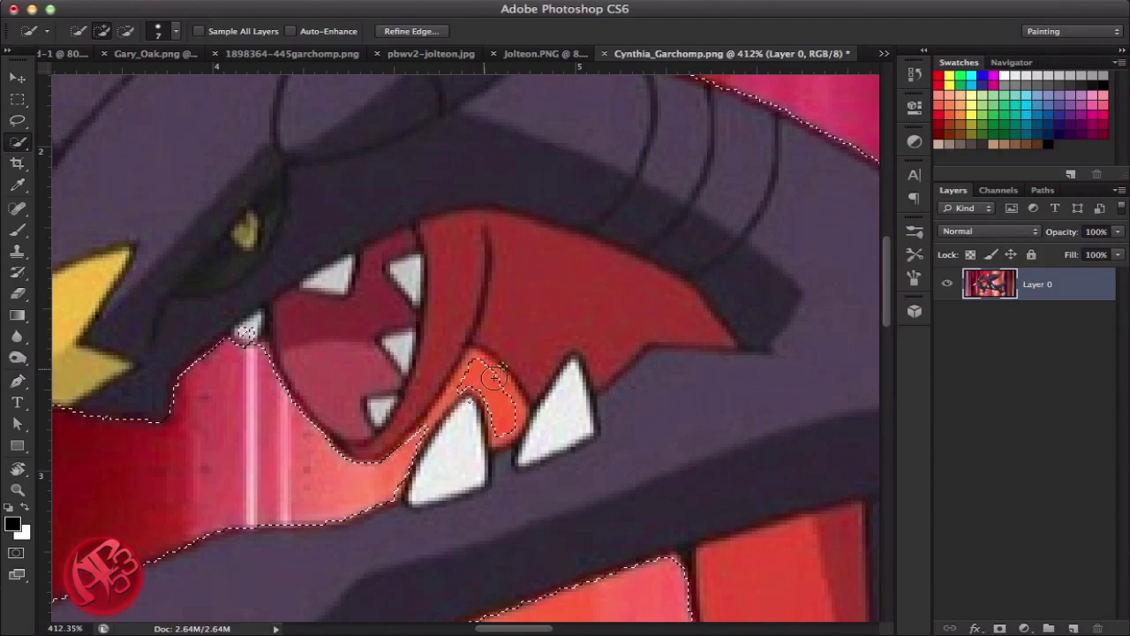
left_click(500, 396, "alt")
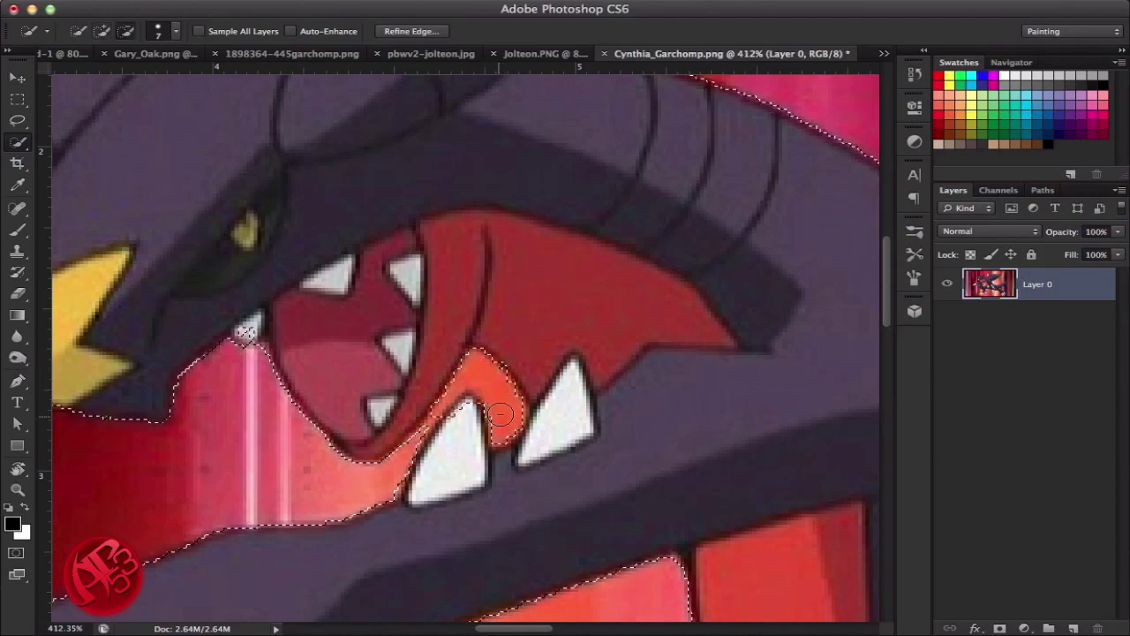
left_click(467, 411, "alt")
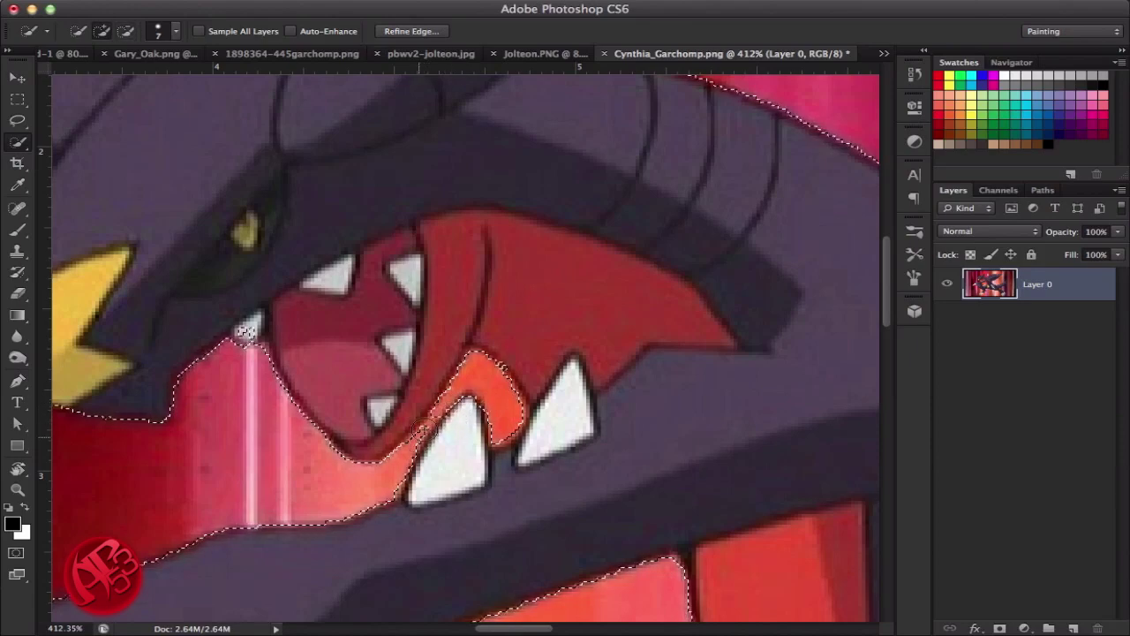
Correct the selection along the edge of the white spike beside Garchomp's lower jaw
left_click(444, 400)
left_click(442, 444)
left_click(447, 429, "alt")
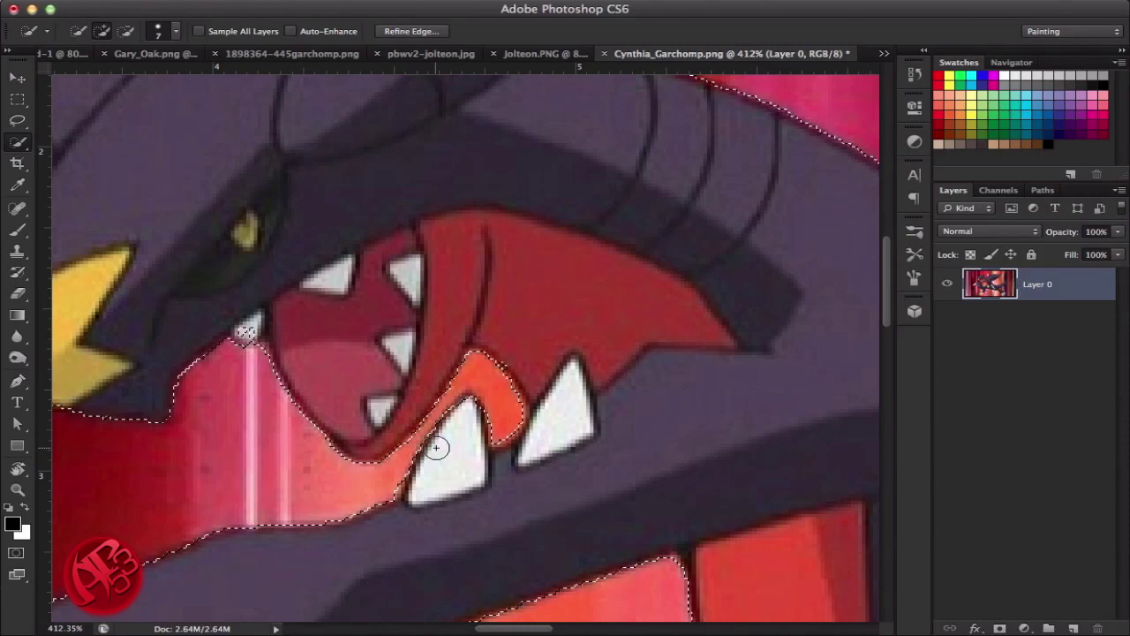
Check the gap between Garchomp's arm and chest in Refine Edge and apply the refinement to the selection
key("super+0")
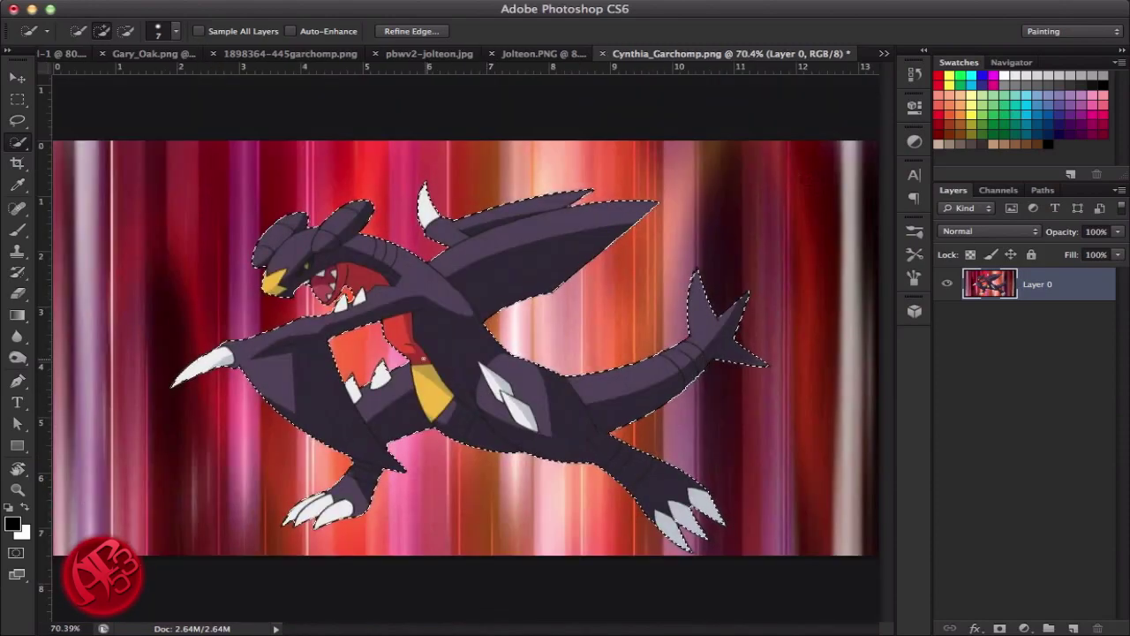
left_click(422, 31)
key("super+space")
mouse_move(365, 363)
left_mouse_down()
mouse_move(411, 262)
mouse_move(424, 262)
left_mouse_up()
mouse_move(231, 272)
left_mouse_down()
mouse_move(267, 365)
mouse_move(359, 473)
left_mouse_up()
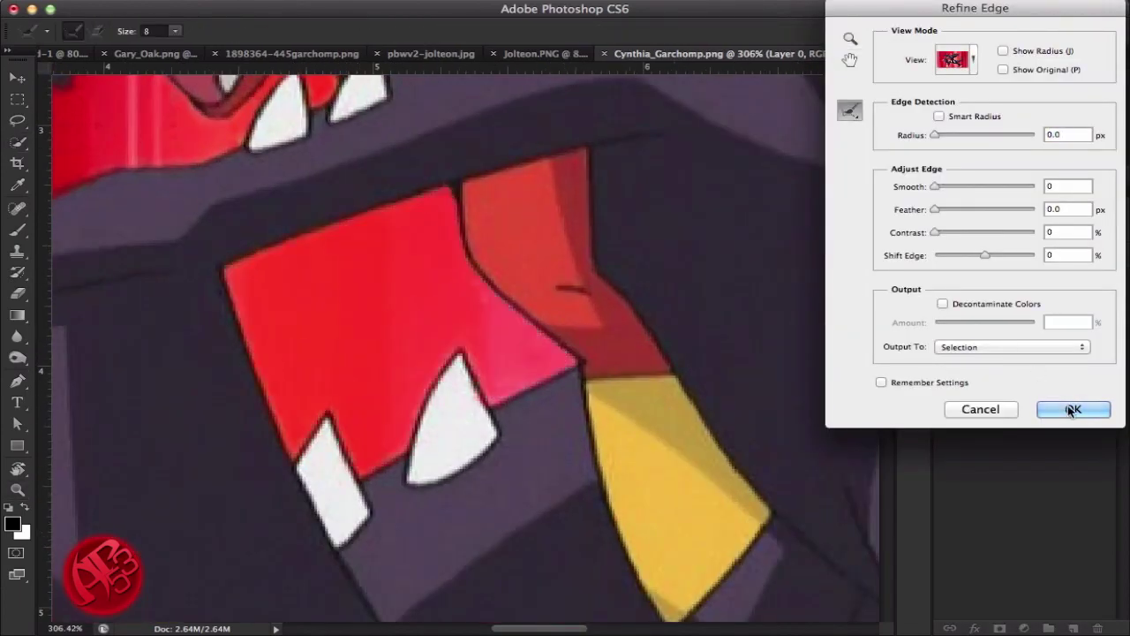
key("Return")
key("super+0")
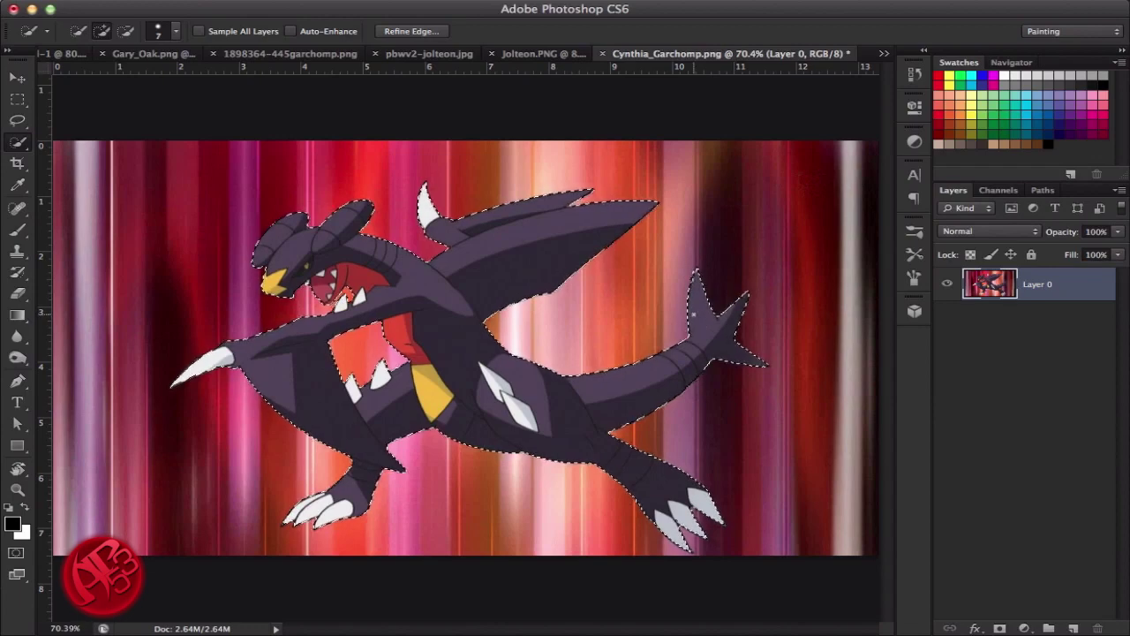
Copy the selected Garchomp to a new layer and hide the original Layer 0
key("super+j")
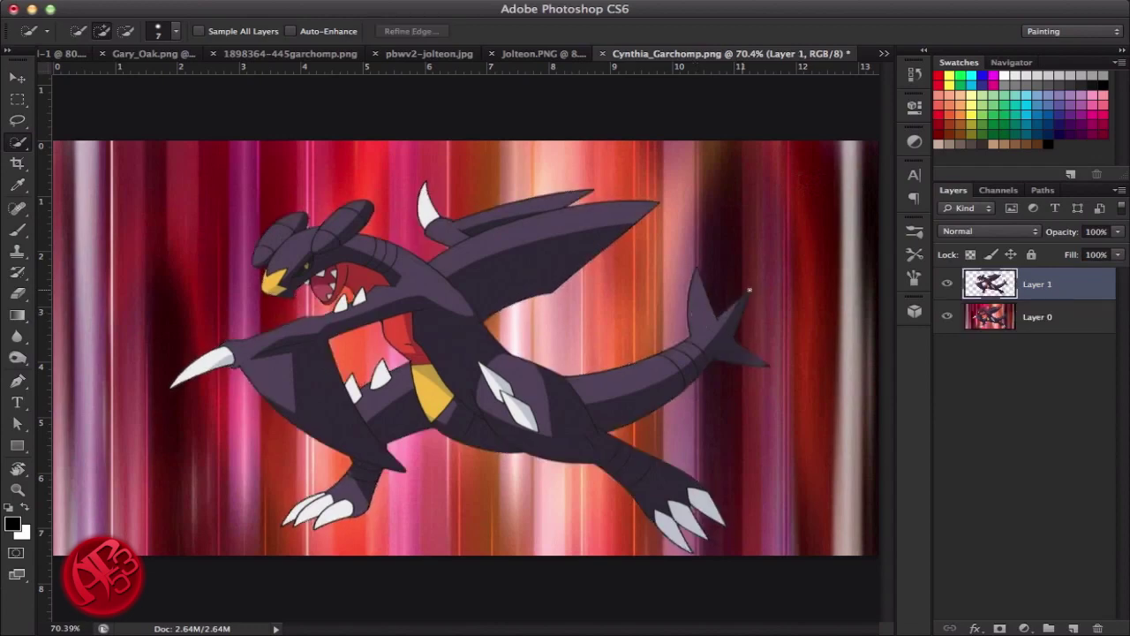
left_click(947, 316)
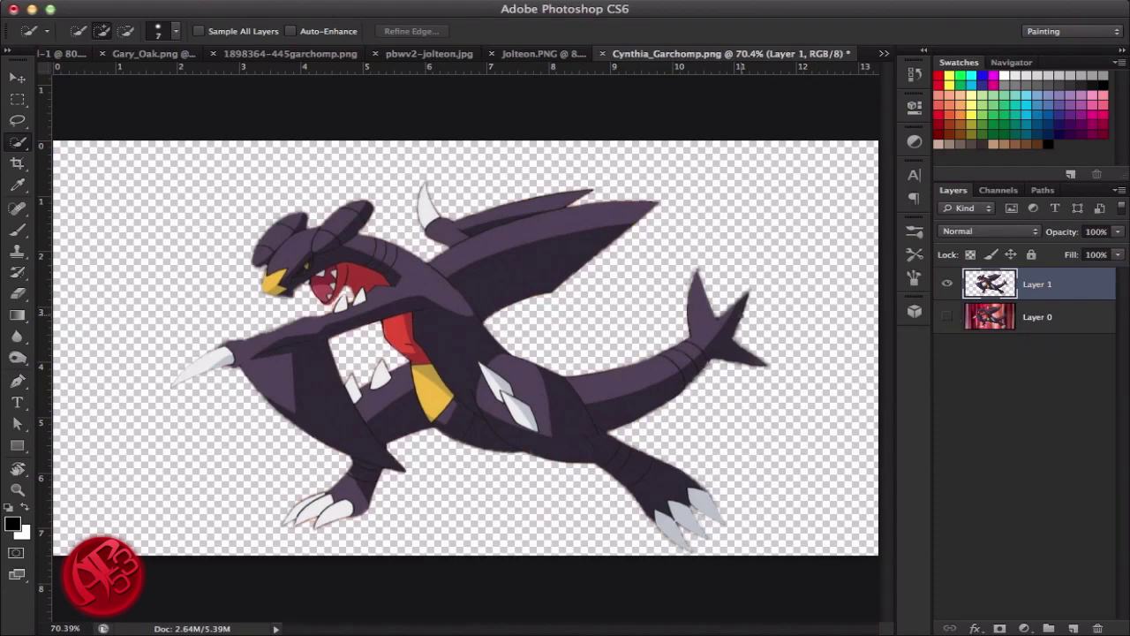
left_click(948, 317)
left_click(948, 317)
Compare the cut-out's head edges with the original, show Layer 0 again and lower its opacity to 71%
key("z")
left_click_drag(233, 290, 360, 192)
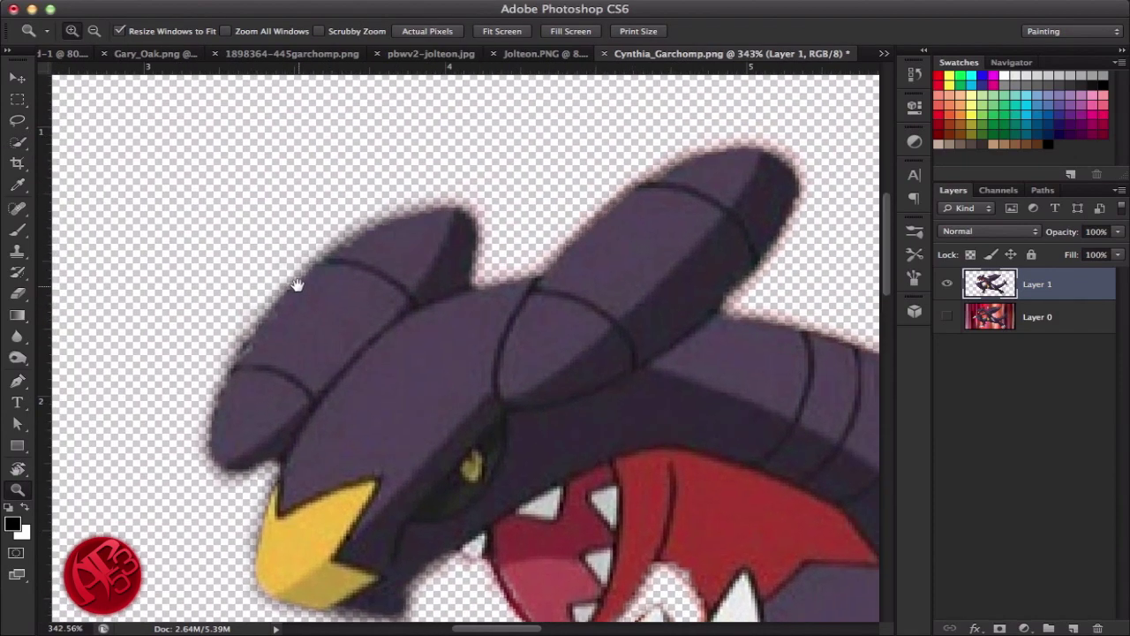
left_click_drag(287, 367, 341, 359)
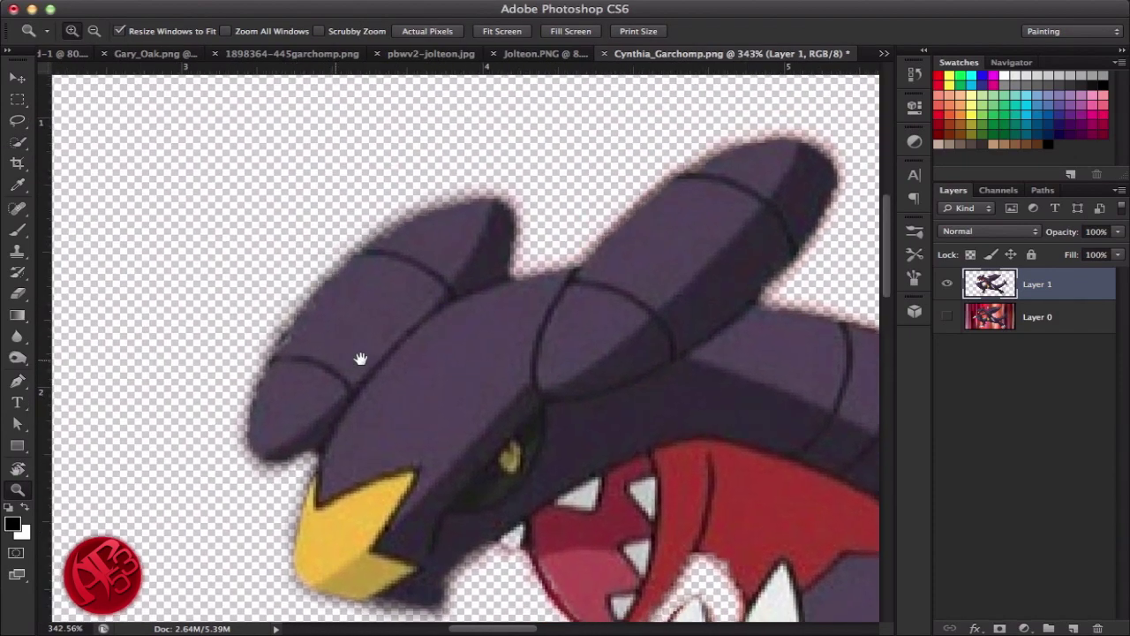
left_click(948, 316)
left_click(948, 316)
left_click(949, 316)
left_click(984, 316)
left_click(1116, 231)
mouse_move(1118, 251)
left_mouse_down()
mouse_move(1060, 258)
mouse_move(1100, 254)
left_mouse_up()
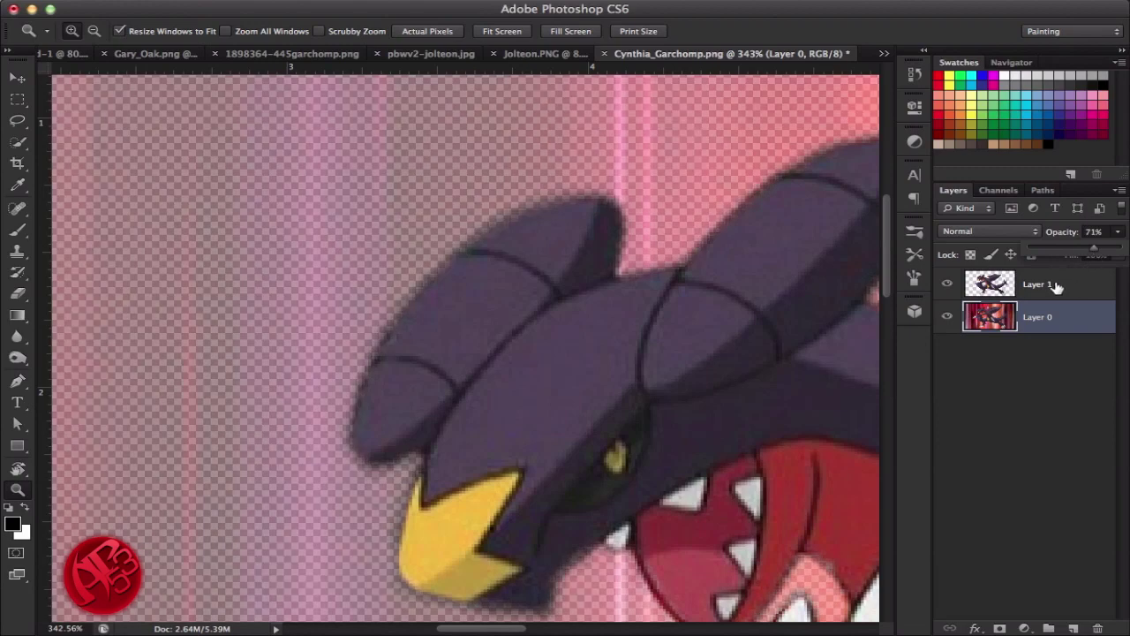
On Layer 1, touch up the outer edge of Garchomp's front head fin with the History Brush and a 2 px Eraser
left_click(1059, 284)
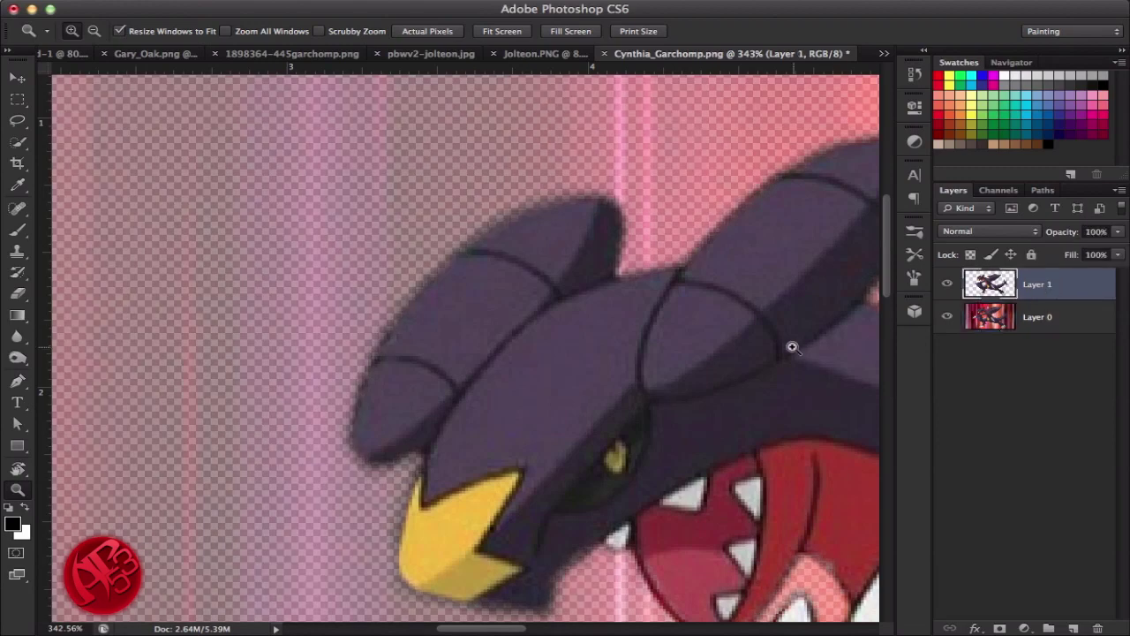
left_click(15, 274)
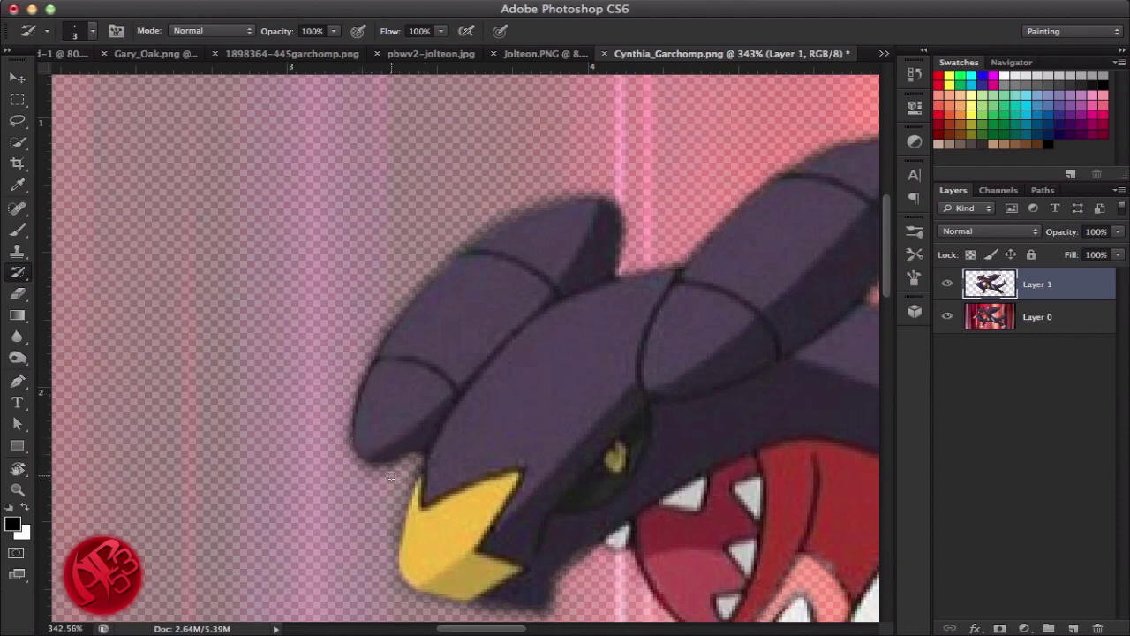
key("e")
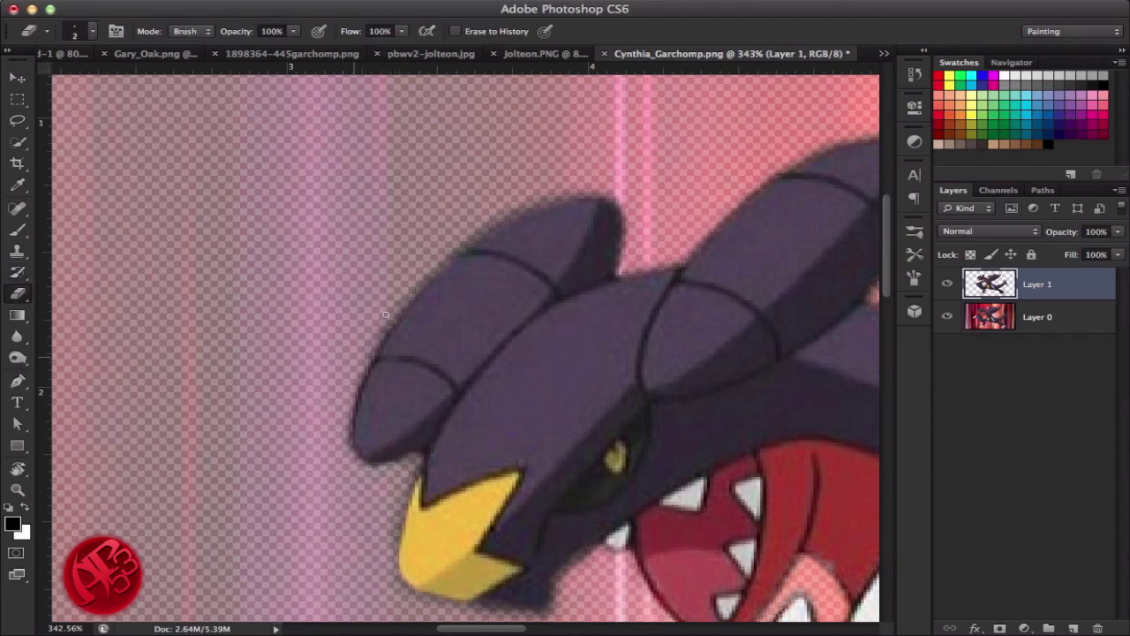
left_click_drag(386, 314, 370, 345)
left_click_drag(354, 389, 343, 422)
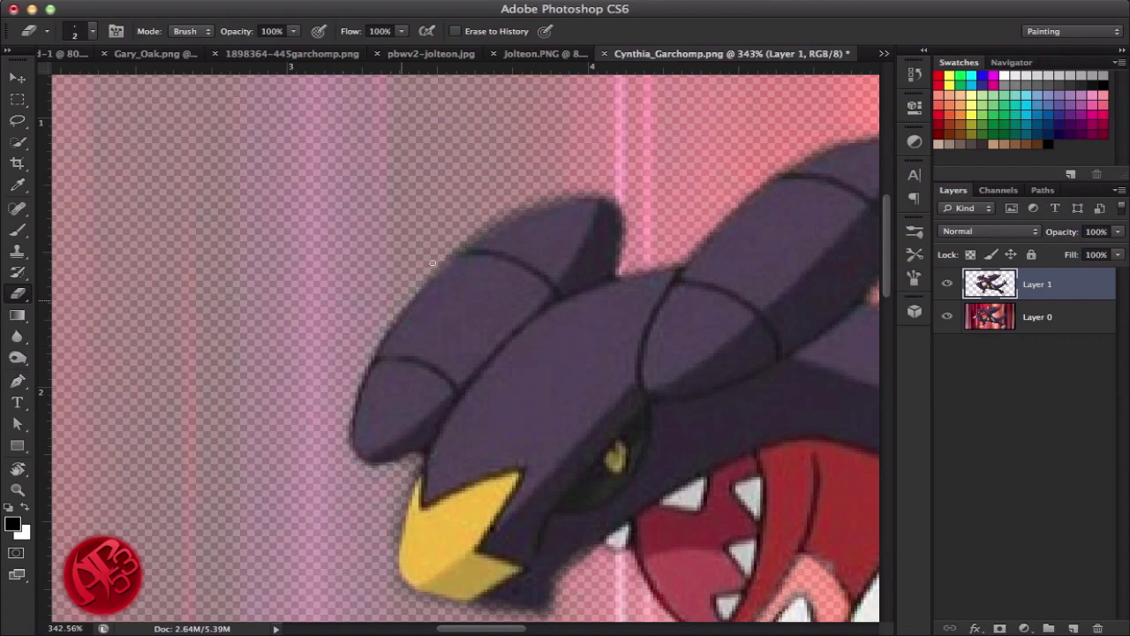
Rotate the canvas so the head fin stands upright and refine its upper outer edge, alternating between Eraser and History Brush
key("r")
mouse_move(448, 241)
left_mouse_down()
mouse_move(361, 403)
mouse_move(374, 314)
left_mouse_up()
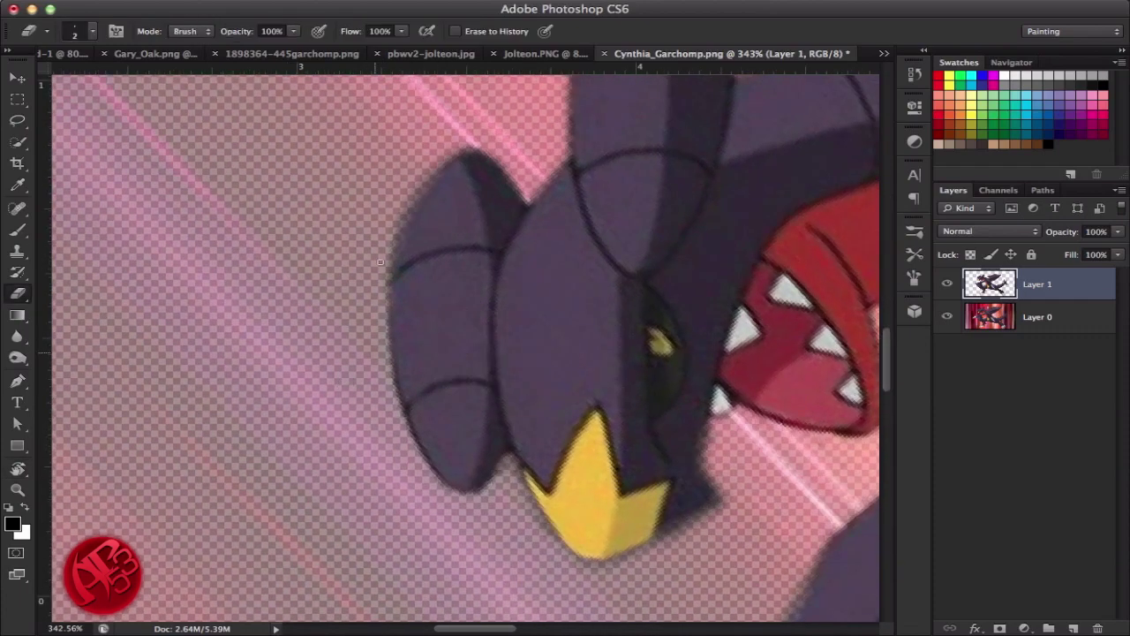
left_click_drag(414, 180, 388, 260)
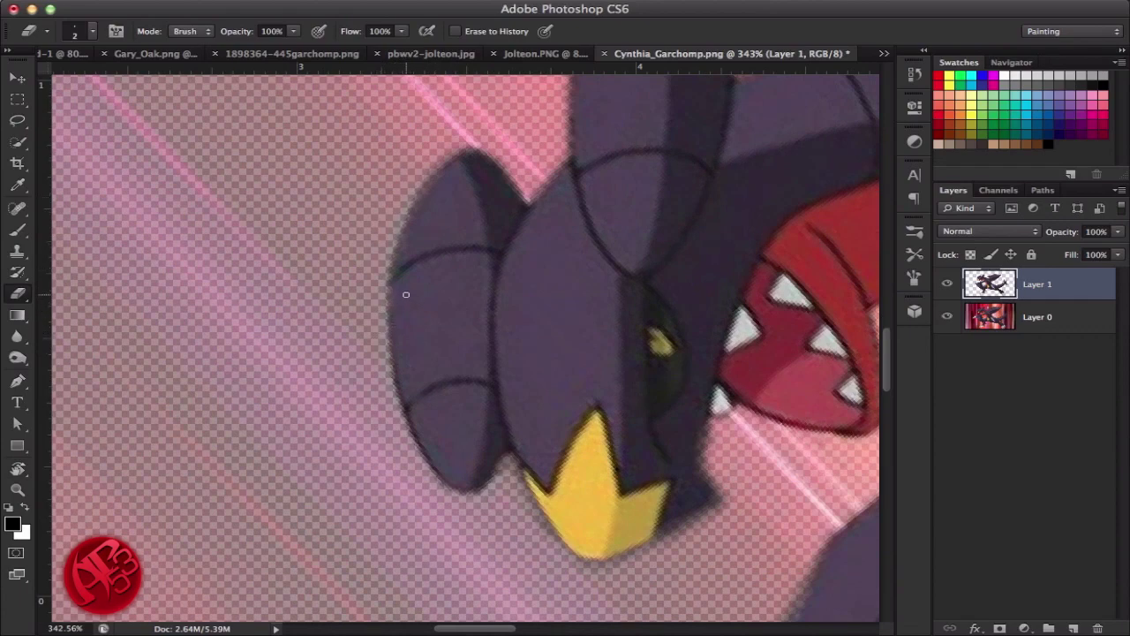
key("y")
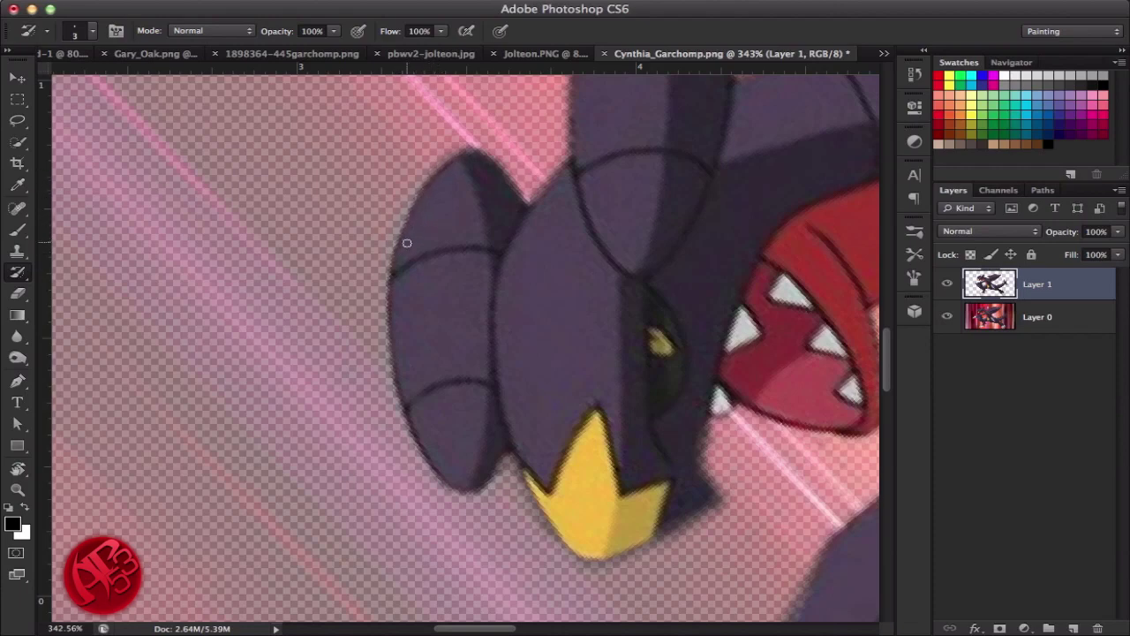
key("e")
mouse_move(408, 204)
left_mouse_down()
mouse_move(448, 161)
mouse_move(416, 191)
left_mouse_up()
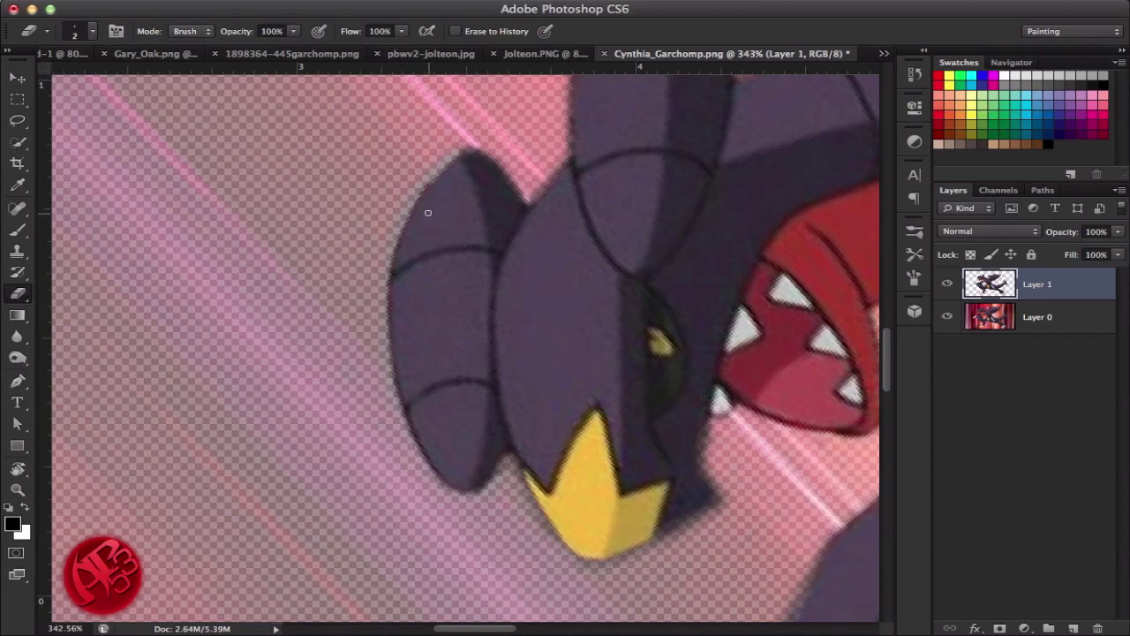
Restore lost pixels around the front fin's tip with the 3 px History Brush and erase the leftover fringe there
left_click(18, 273)
left_click(101, 268)
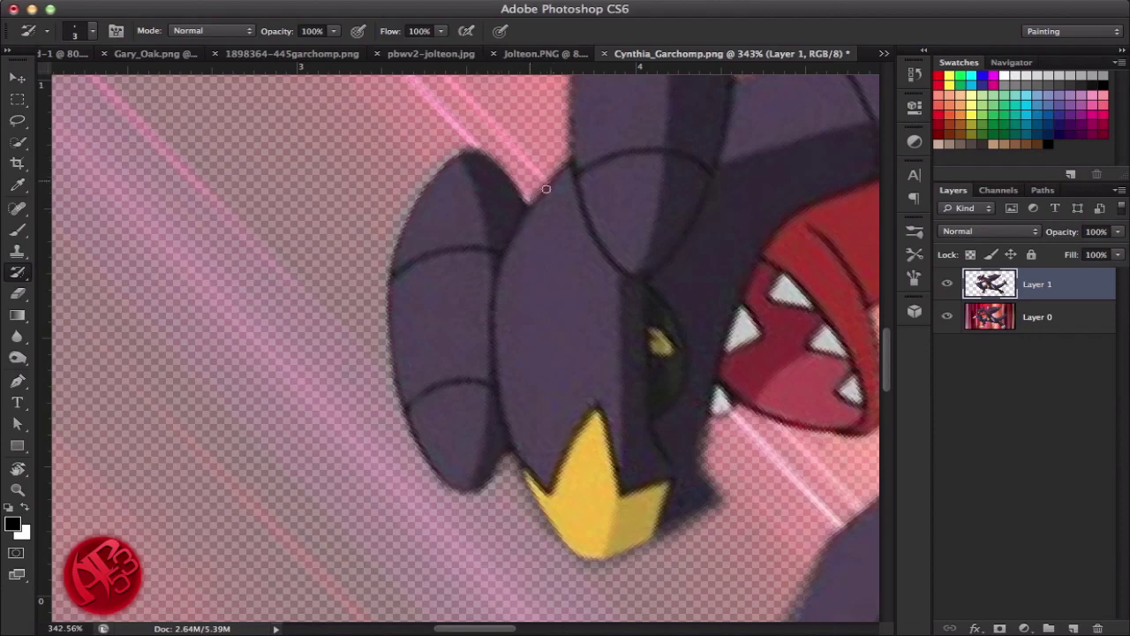
key("e")
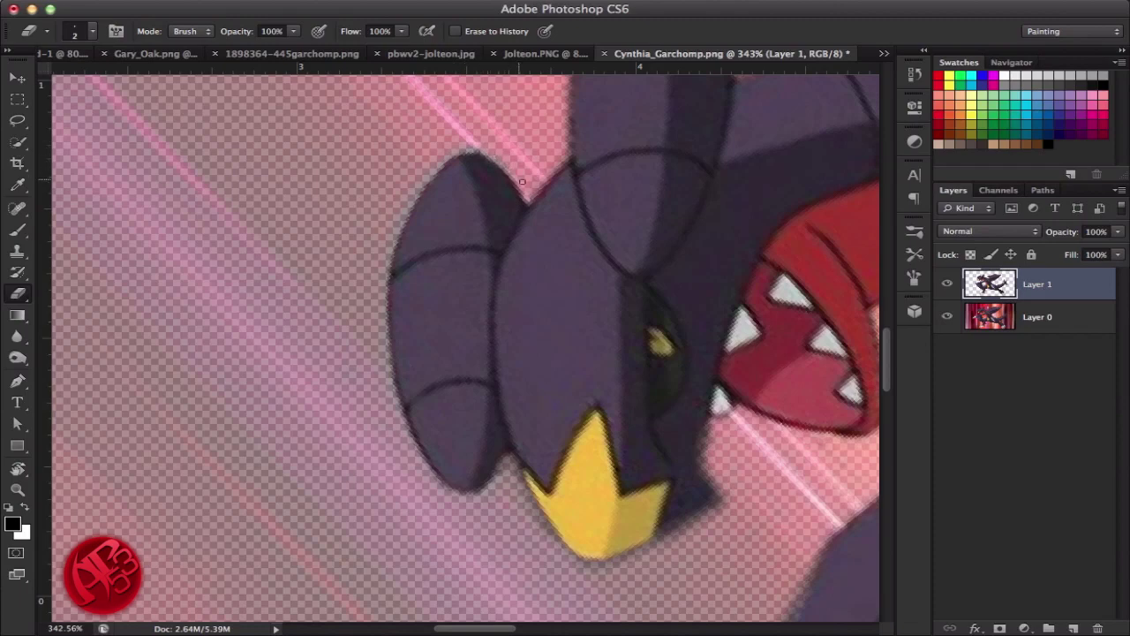
Touch up the outer edge of the taller second head fin on Layer 1 with the 3 px History Brush
scroll(521, 229, "up", 3)
scroll(521, 230, "right", 1)
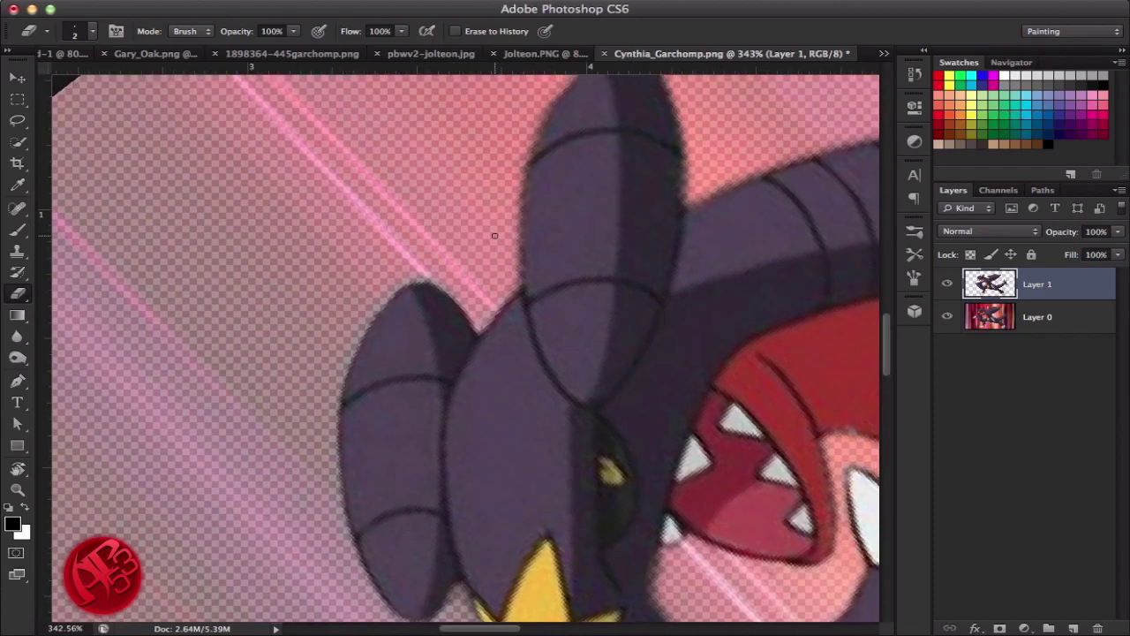
key("y")
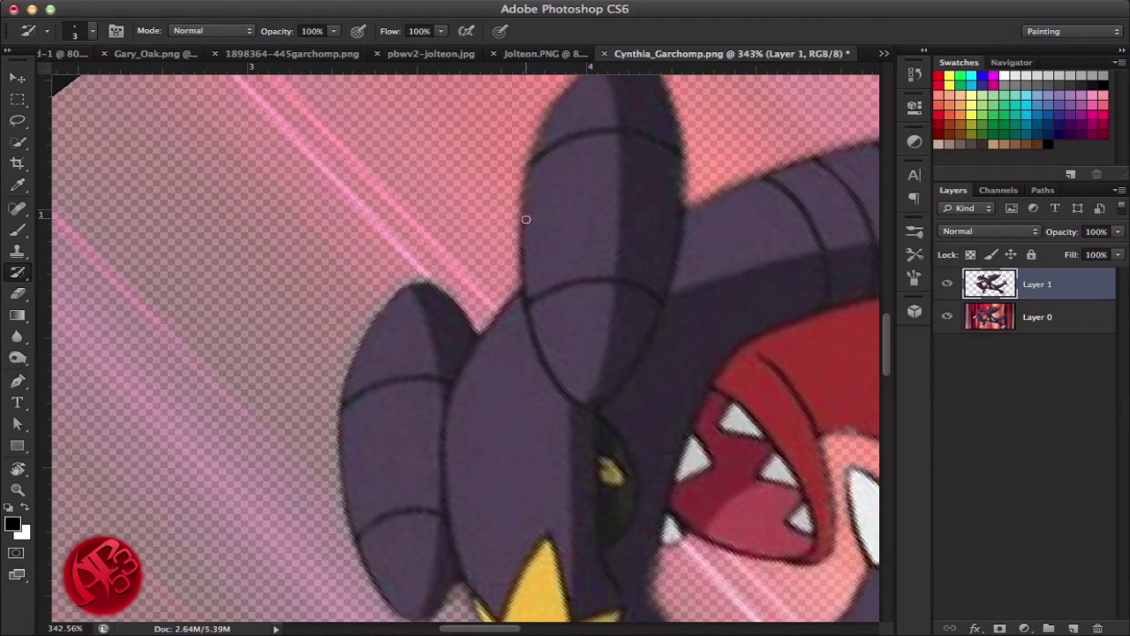
left_click_drag(534, 216, 523, 310)
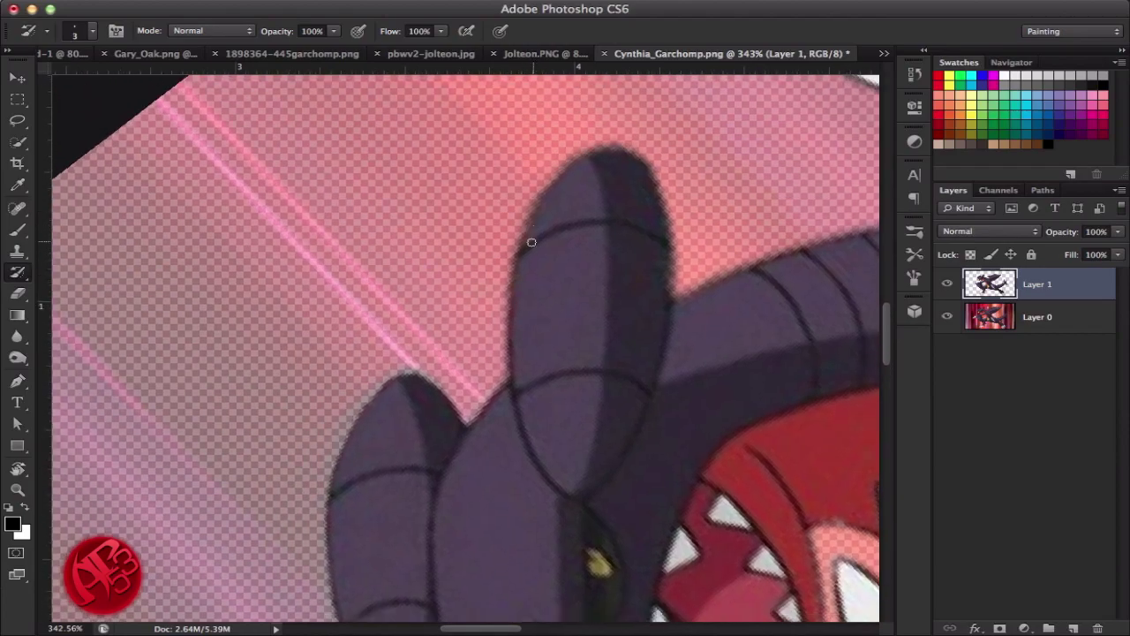